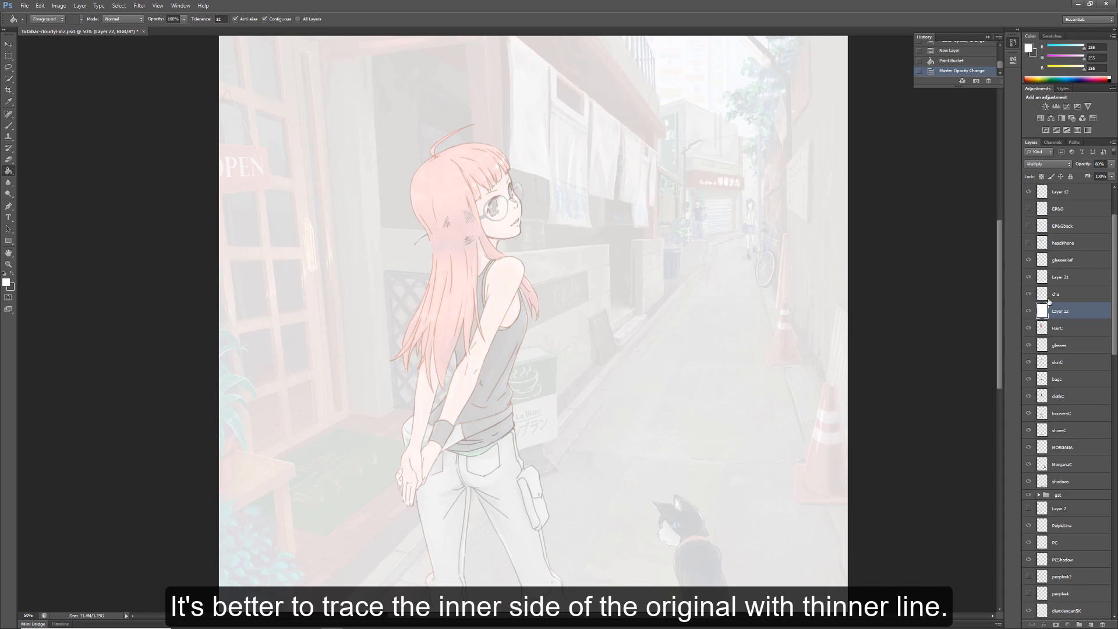
# Rename Layer 21 as Cha2 and lower the cha layer's opacity to about 17%.
pyautogui.doubleClick(1061, 276)
pyautogui.press('Return')
pyautogui.press('z')
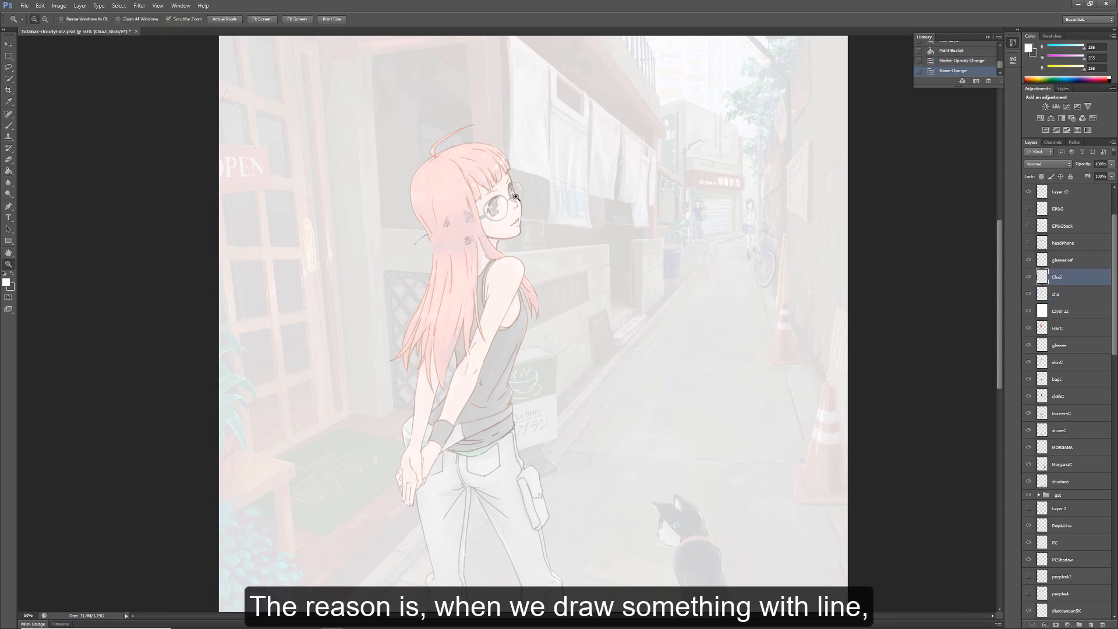
pyautogui.click(515, 198)
pyautogui.click(516, 198)
pyautogui.click(515, 198)
pyautogui.keyDown('alt'); pyautogui.click(530, 214); pyautogui.keyUp('alt')
pyautogui.click(1059, 295)
pyautogui.click(1111, 163)
pyautogui.moveTo(1110, 176); pyautogui.dragTo(1077, 178)
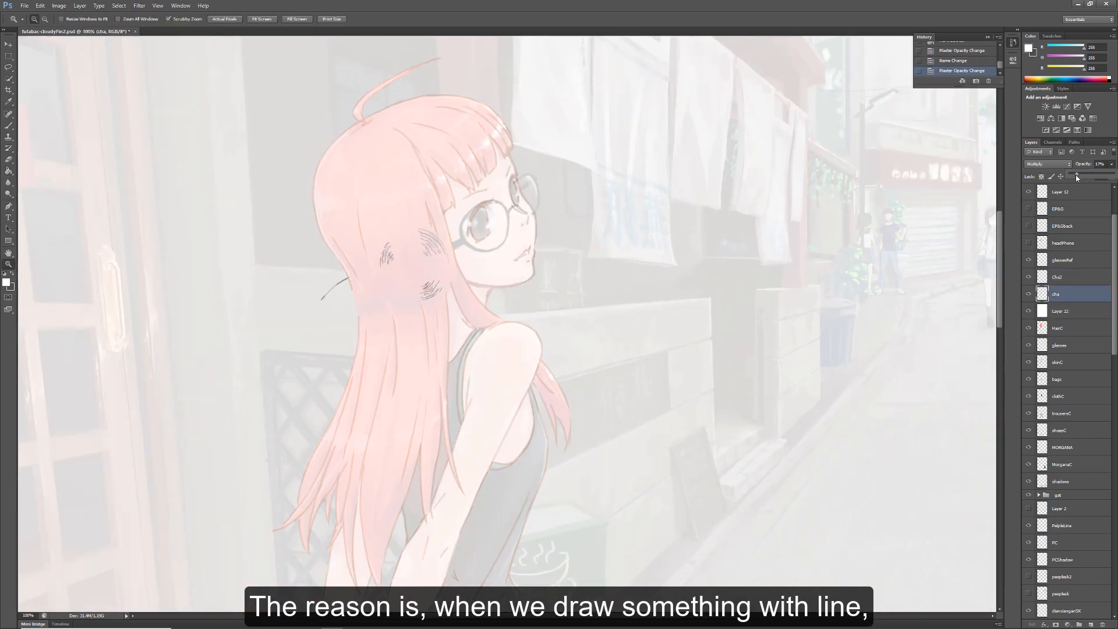
# Set up the Brush on the Cha2 layer with black as the foreground colour and hide the skinC layer.
pyautogui.click(1066, 277)
pyautogui.click(9, 125)
pyautogui.press('z')
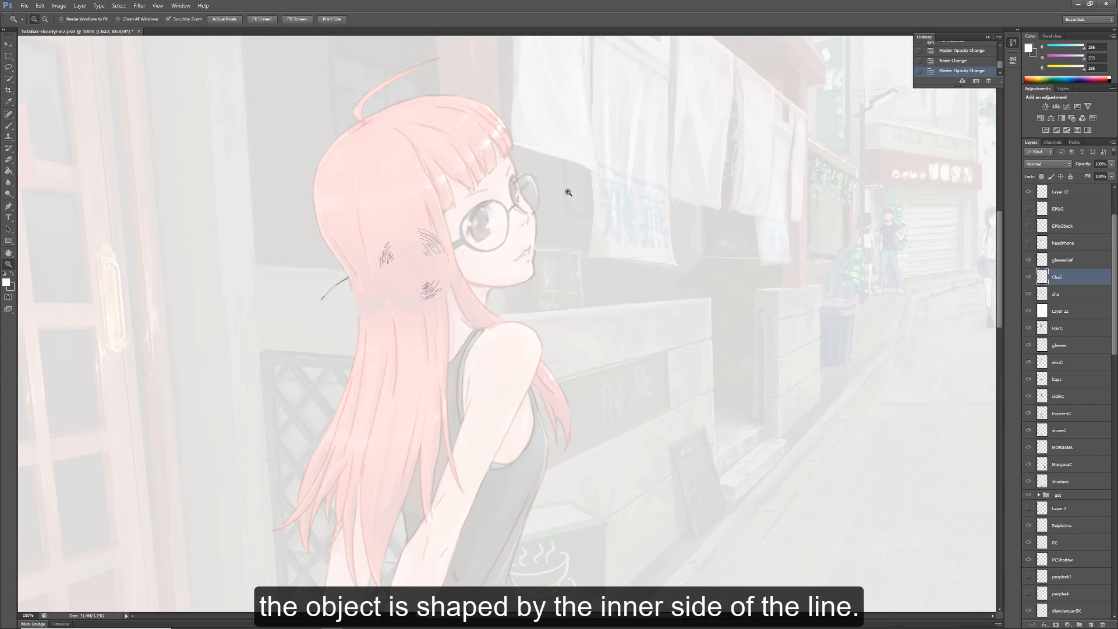
pyautogui.click(566, 207)
pyautogui.press('b')
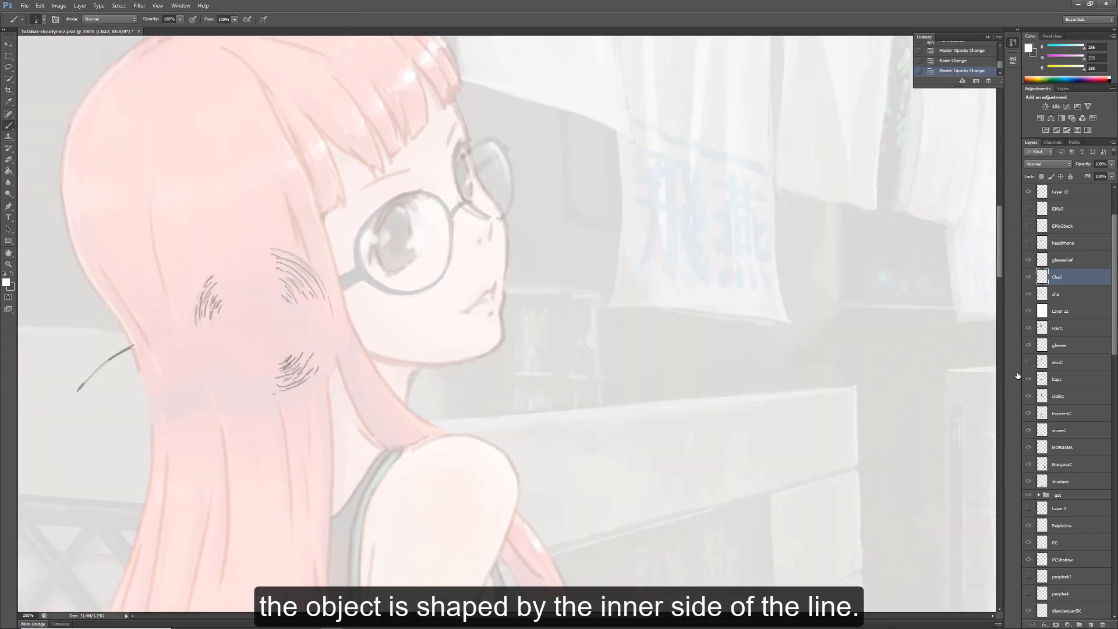
pyautogui.press('x')
pyautogui.click(6, 282)
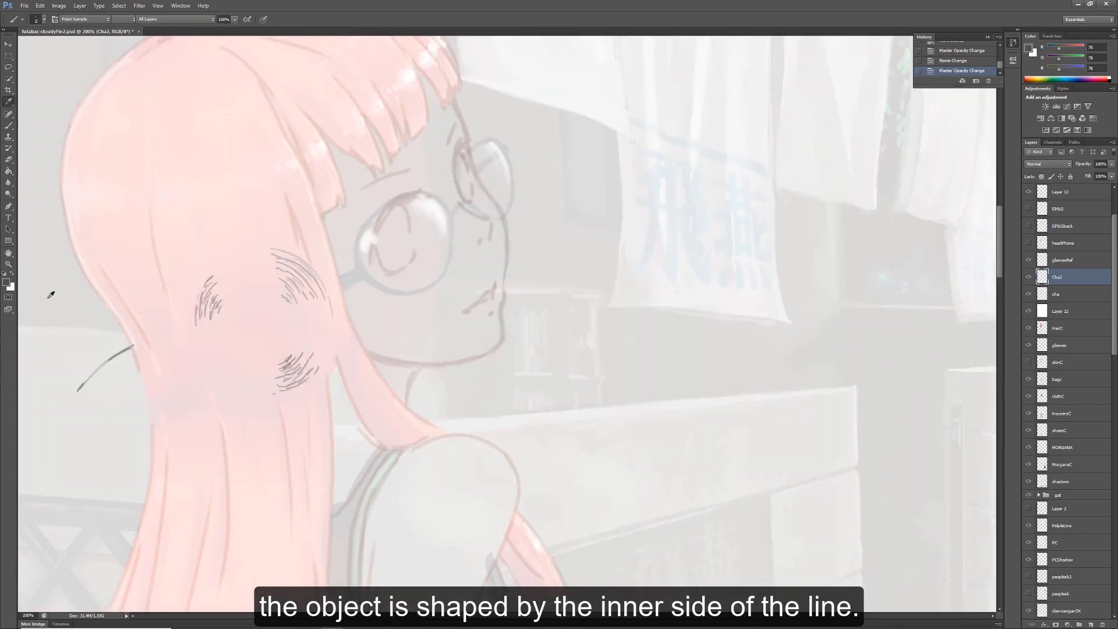
pyautogui.click(446, 284)
pyautogui.click(649, 170)
# Try out the brush beside the face and trace the forehead outline past the far eye along the sketch's inner side.
pyautogui.moveTo(519, 93); pyautogui.dragTo(621, 232)
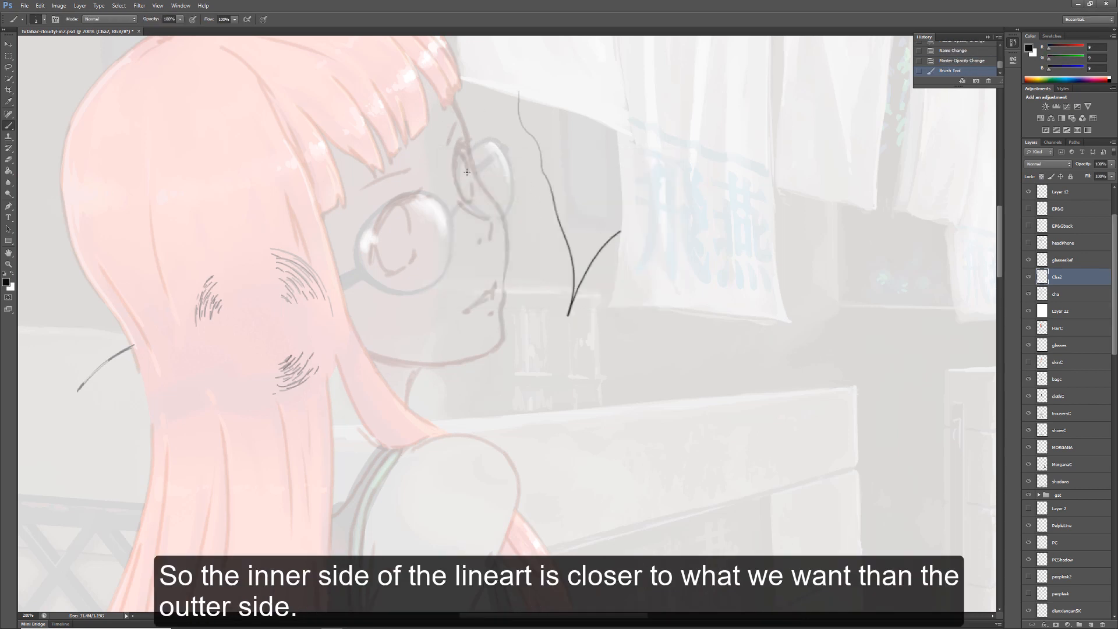
pyautogui.hotkey('ctrl', 'z')
pyautogui.moveTo(453, 104); pyautogui.dragTo(502, 216)
pyautogui.hotkey('ctrl', 'z')
pyautogui.hotkey('ctrl', 'z')
pyautogui.hotkey('ctrl', 'z')
pyautogui.moveTo(472, 165); pyautogui.dragTo(481, 180)
pyautogui.hotkey('ctrl', 'z')
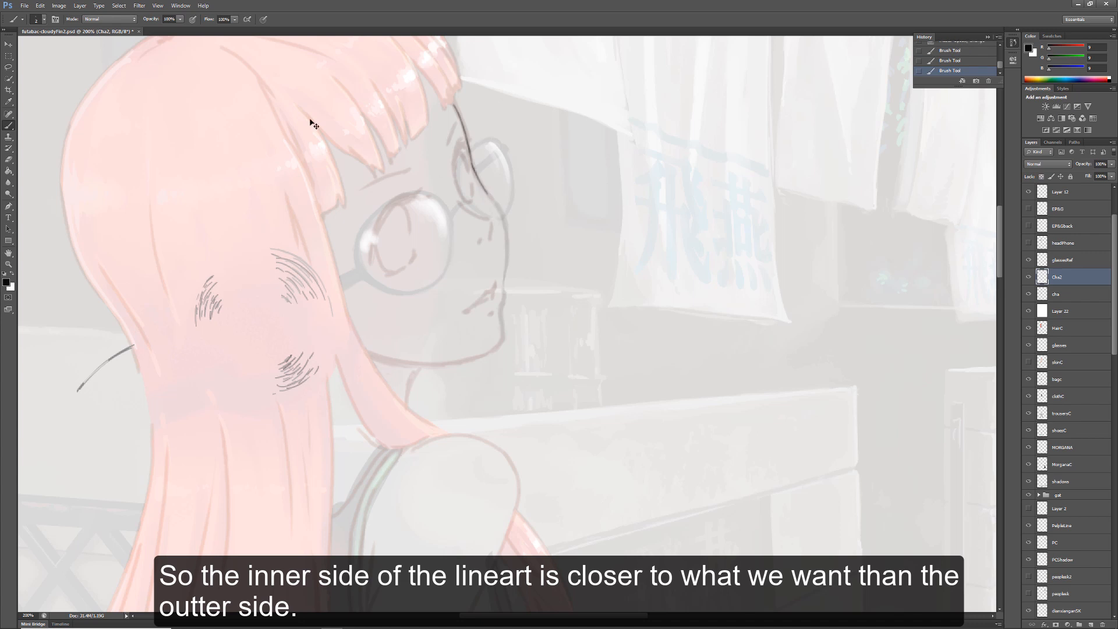
# Adjust the brush settings and trace the face profile from the far eye down past the lips.
pyautogui.click(44, 19)
pyautogui.click(81, 37)
pyautogui.press('Return')
pyautogui.hotkey('ctrl', 'space')
pyautogui.click(501, 232)
pyautogui.moveTo(500, 232)
pyautogui.mouseDown()
pyautogui.moveTo(538, 308)
pyautogui.moveTo(539, 469)
pyautogui.mouseUp()
pyautogui.hotkey('ctrl', 'z')
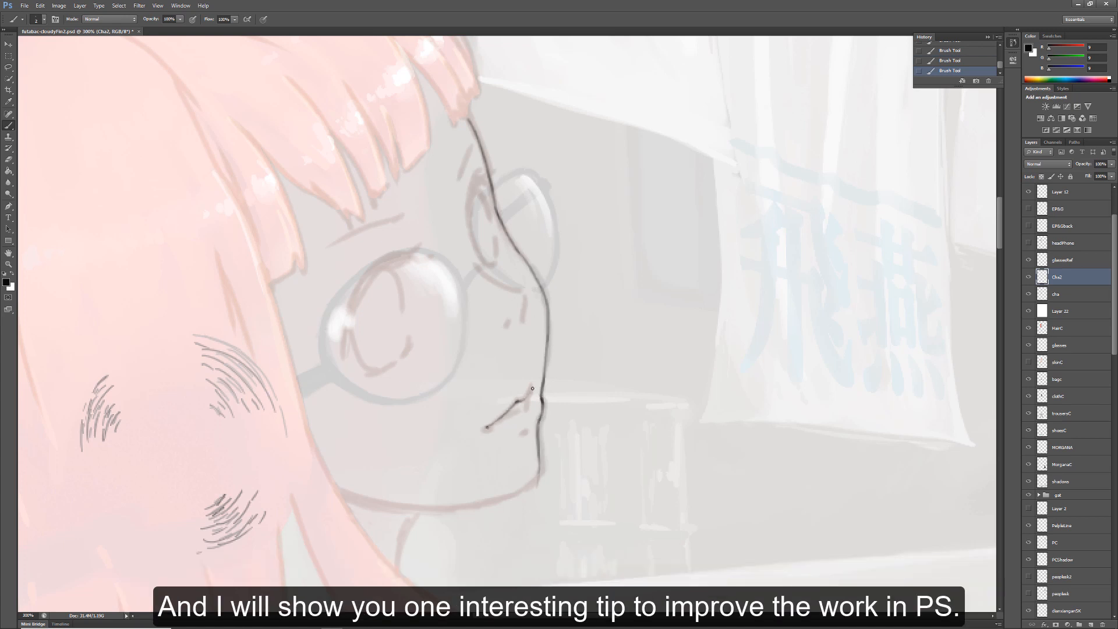
# Trace the mouth and the jawline from the chin back to the hair, cleaning up the chin with the Eraser.
pyautogui.moveTo(518, 412); pyautogui.dragTo(500, 419)
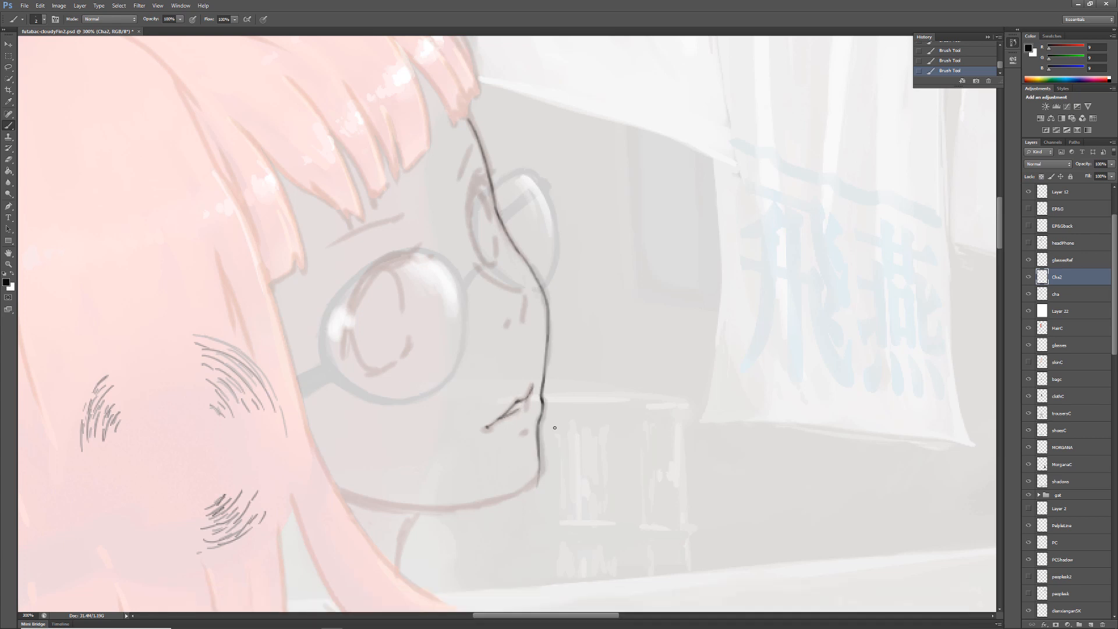
pyautogui.moveTo(583, 309); pyautogui.dragTo(688, 280)
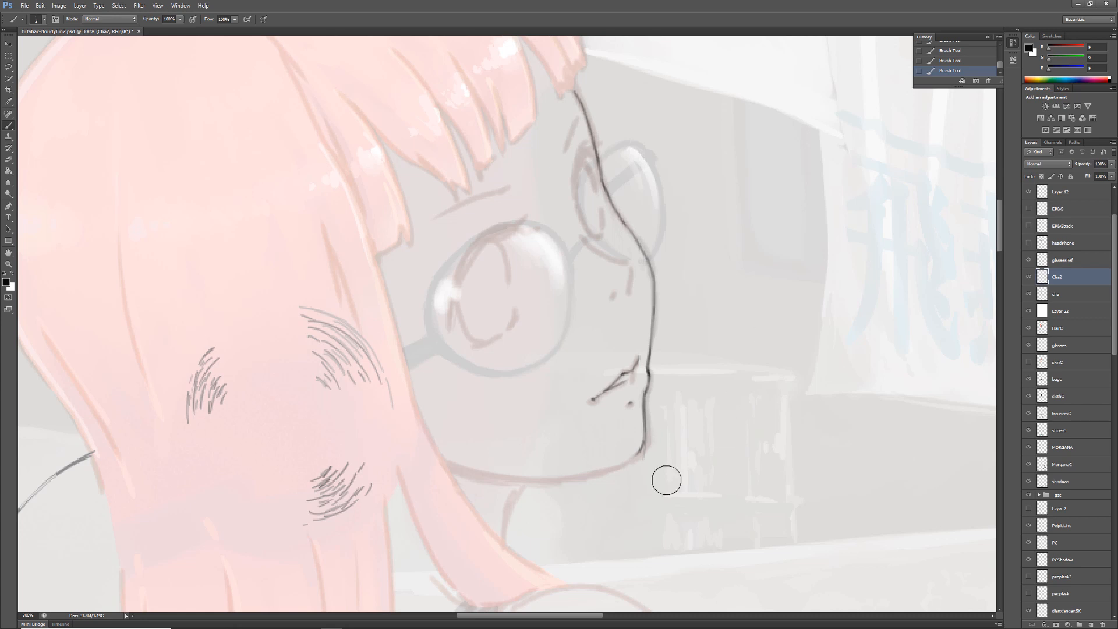
pyautogui.moveTo(664, 460); pyautogui.dragTo(643, 439)
pyautogui.moveTo(441, 462)
pyautogui.mouseDown()
pyautogui.moveTo(612, 490)
pyautogui.moveTo(609, 464)
pyautogui.mouseUp()
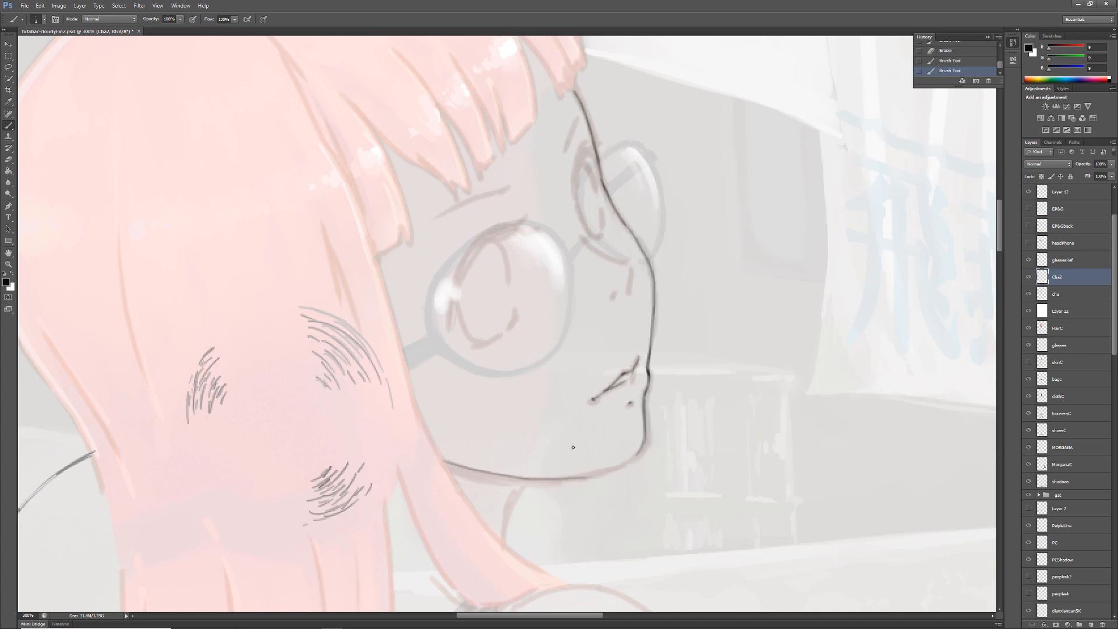
pyautogui.moveTo(535, 476)
pyautogui.mouseDown()
pyautogui.moveTo(630, 411)
pyautogui.moveTo(687, 410)
pyautogui.mouseUp()
pyautogui.hotkey('ctrl', 'z')
# Trace the nose and the far eye with its lashes and iris.
pyautogui.moveTo(722, 361); pyautogui.dragTo(676, 484)
pyautogui.moveTo(626, 284); pyautogui.dragTo(644, 311)
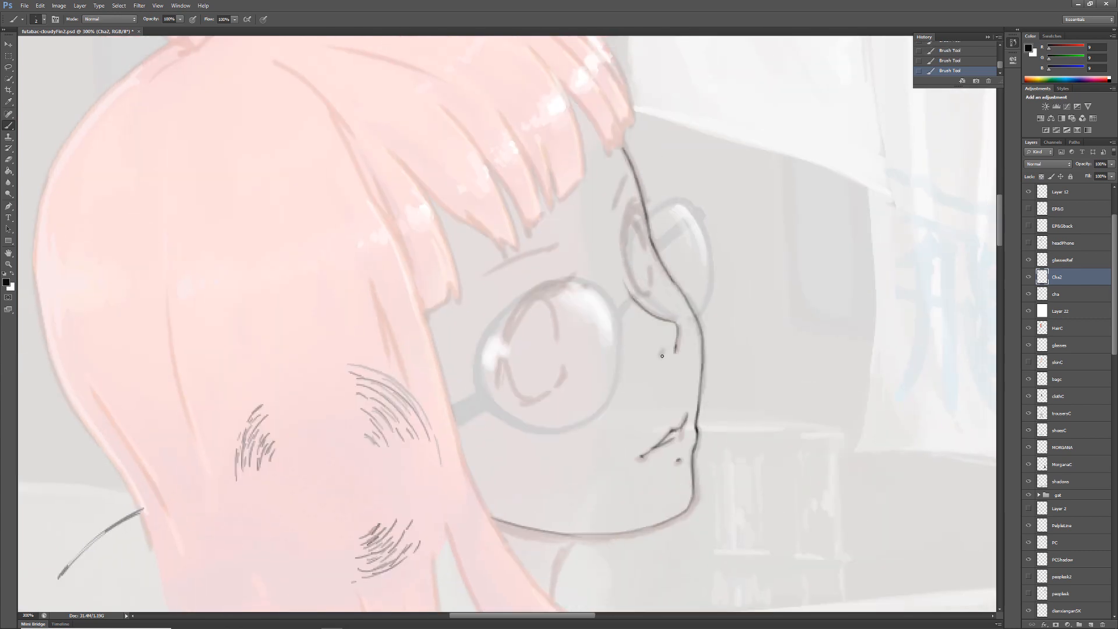
pyautogui.moveTo(663, 384); pyautogui.dragTo(654, 419)
pyautogui.moveTo(611, 279); pyautogui.dragTo(615, 310)
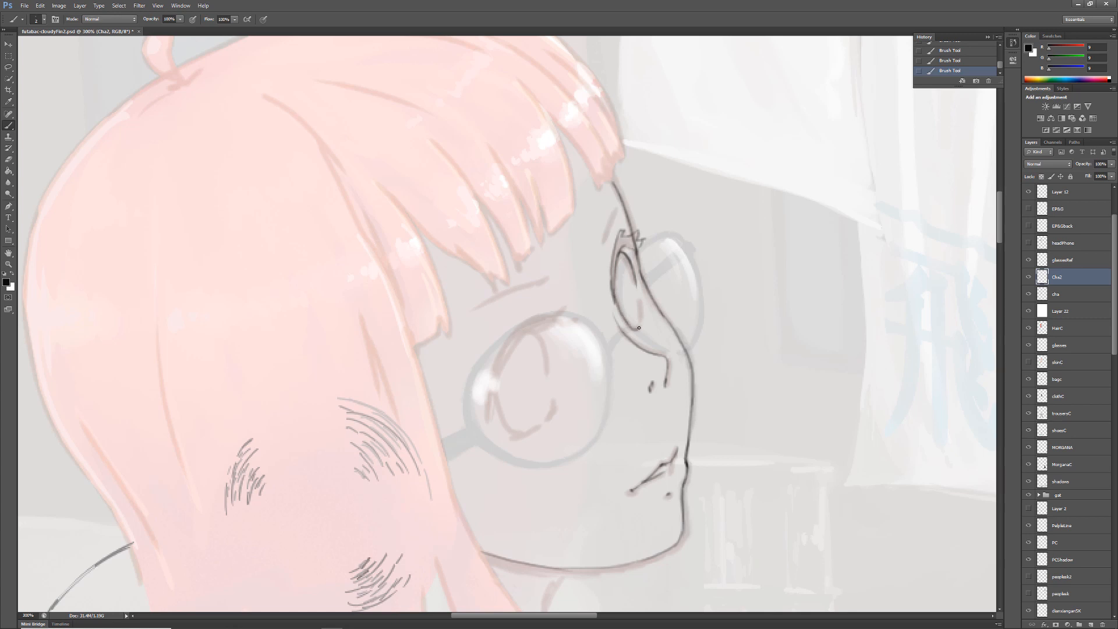
pyautogui.moveTo(669, 275); pyautogui.dragTo(704, 192)
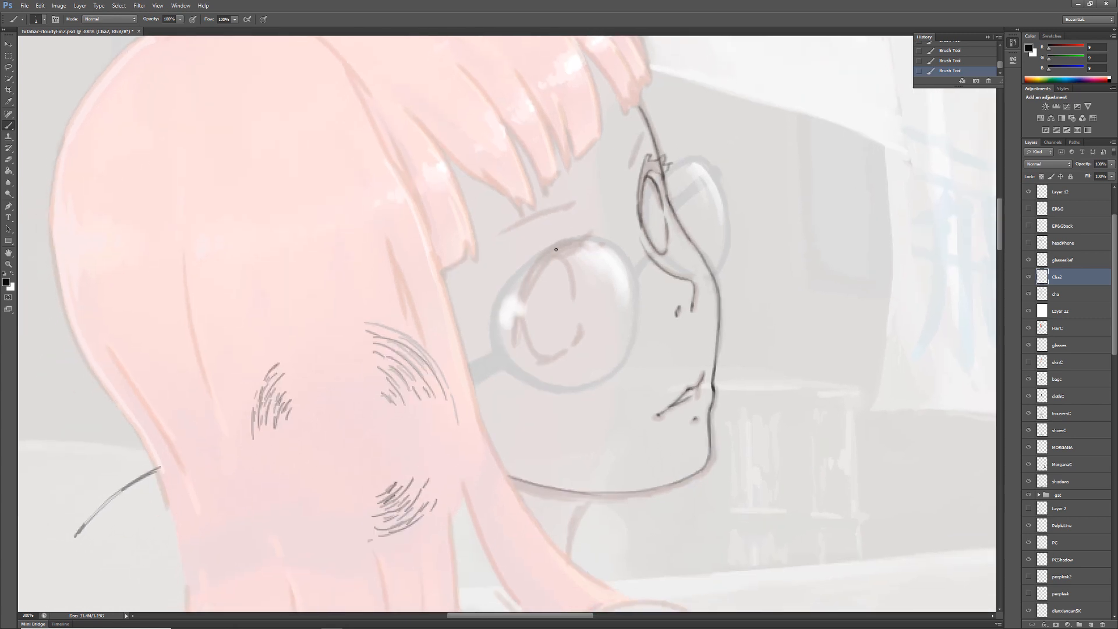
# Trace the near eye's upper lid, lashes and iris inside the glasses lens.
pyautogui.moveTo(554, 244); pyautogui.dragTo(522, 304)
pyautogui.moveTo(520, 316); pyautogui.dragTo(515, 349)
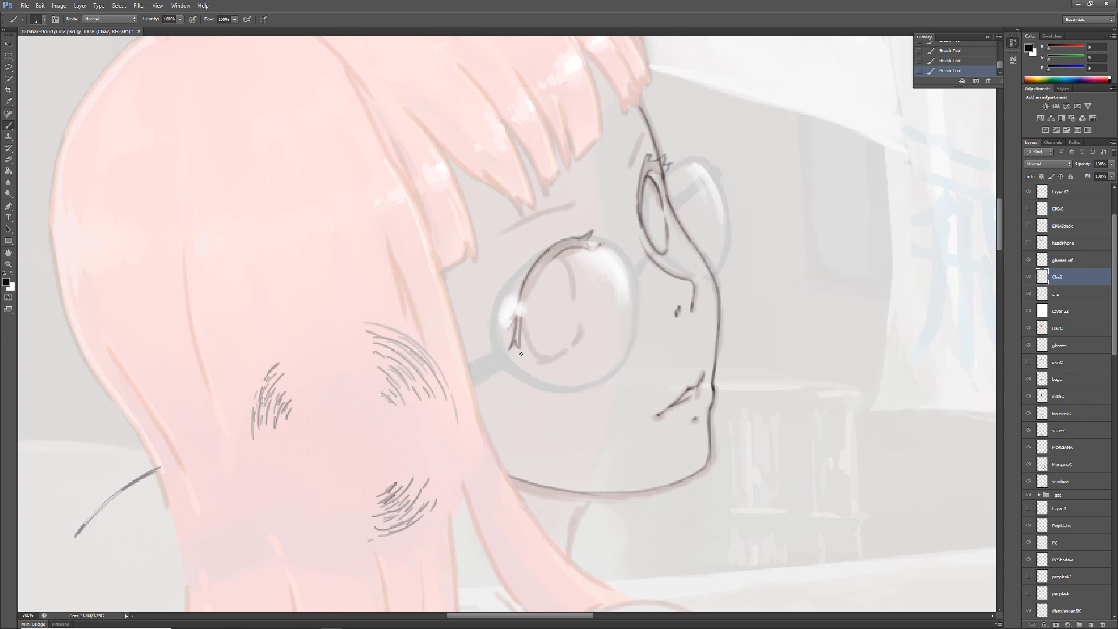
pyautogui.moveTo(553, 257); pyautogui.dragTo(579, 322)
pyautogui.moveTo(493, 403); pyautogui.dragTo(553, 431)
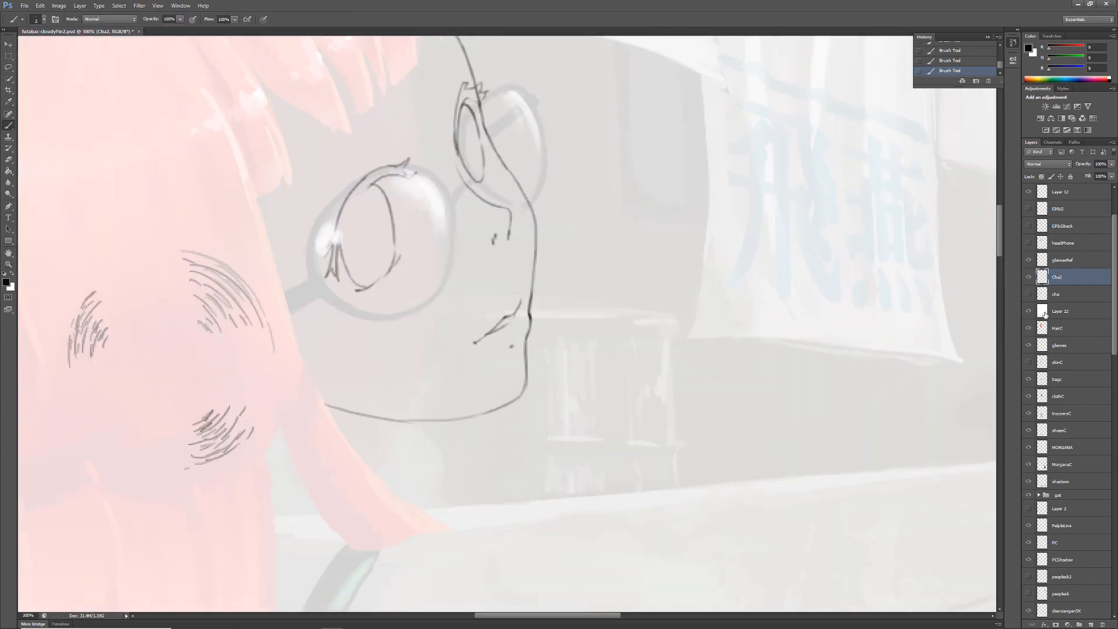
# Reinforce the lip line while the cha layer is hidden, and show the layer again.
pyautogui.moveTo(524, 352)
pyautogui.mouseDown()
pyautogui.moveTo(520, 396)
pyautogui.moveTo(555, 461)
pyautogui.mouseUp()
pyautogui.click(1029, 294)
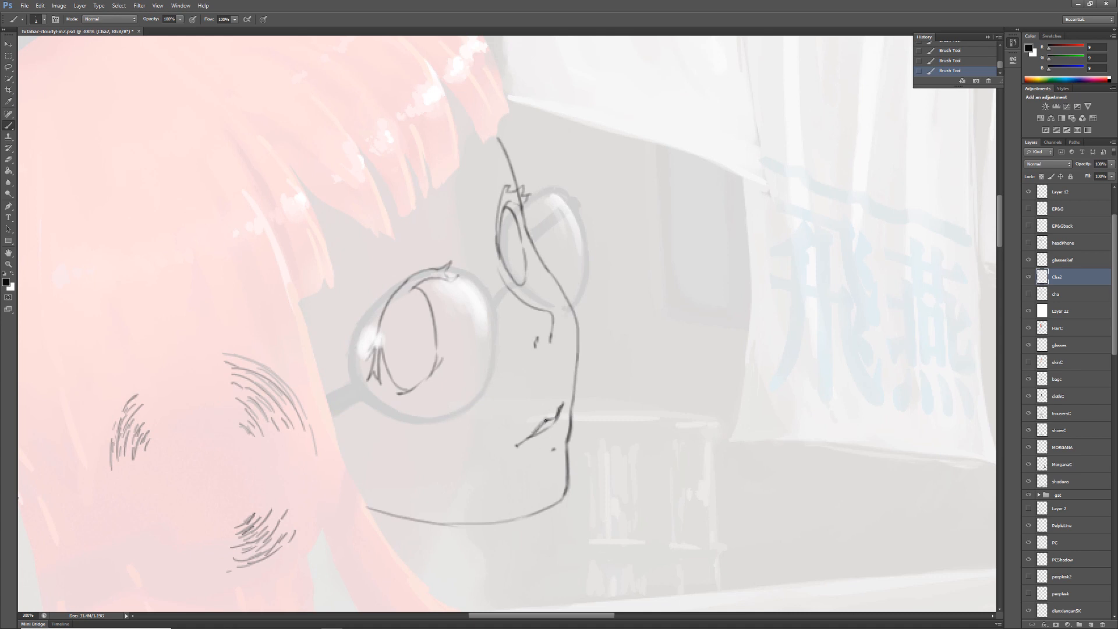
pyautogui.moveTo(546, 420); pyautogui.dragTo(784, 394)
pyautogui.click(1029, 295)
# Trace the neck line below the jaw.
pyautogui.moveTo(687, 495); pyautogui.dragTo(650, 306)
pyautogui.moveTo(652, 312); pyautogui.dragTo(634, 382)
pyautogui.moveTo(536, 163); pyautogui.dragTo(446, 441)
# Trace the large bang lock above the near eye and erase the excess at its tip.
pyautogui.moveTo(373, 195)
pyautogui.mouseDown()
pyautogui.moveTo(490, 306)
pyautogui.moveTo(502, 302)
pyautogui.mouseUp()
pyautogui.moveTo(428, 159)
pyautogui.mouseDown()
pyautogui.moveTo(479, 244)
pyautogui.moveTo(456, 189)
pyautogui.moveTo(502, 302)
pyautogui.mouseUp()
pyautogui.hotkey('ctrl', 'z')
pyautogui.moveTo(477, 219); pyautogui.dragTo(514, 287)
pyautogui.moveTo(484, 162); pyautogui.dragTo(528, 271)
pyautogui.press('e')
pyautogui.moveTo(505, 309); pyautogui.dragTo(491, 326)
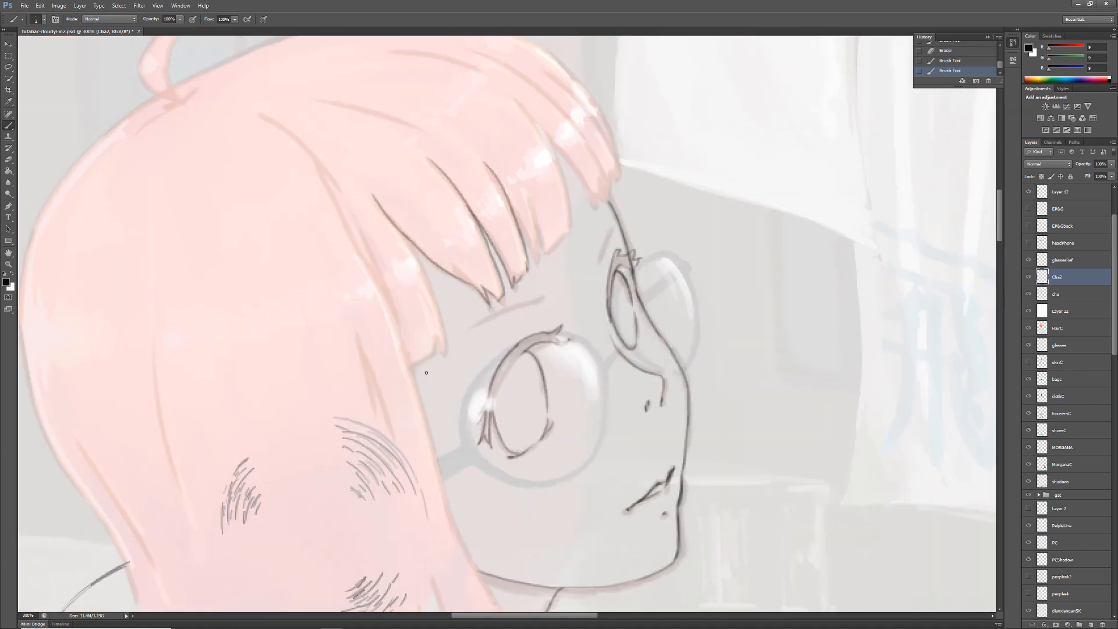
# Trace the thin strands in the middle of the bangs, redrawing the stroke that misses the sketch.
pyautogui.moveTo(492, 170); pyautogui.dragTo(536, 255)
pyautogui.moveTo(508, 152); pyautogui.dragTo(537, 257)
pyautogui.hotkey('ctrl', 'z')
pyautogui.moveTo(530, 205)
pyautogui.mouseDown()
pyautogui.moveTo(551, 255)
pyautogui.moveTo(516, 249)
pyautogui.moveTo(547, 232)
pyautogui.mouseUp()
pyautogui.moveTo(532, 247); pyautogui.dragTo(537, 260)
pyautogui.moveTo(529, 203); pyautogui.dragTo(545, 253)
# Trace the outer bang locks along the forehead's edge down to their pointed tips.
pyautogui.moveTo(540, 125); pyautogui.dragTo(568, 228)
pyautogui.hotkey('ctrl', 'z')
pyautogui.moveTo(551, 143); pyautogui.dragTo(596, 203)
pyautogui.moveTo(572, 117); pyautogui.dragTo(606, 196)
pyautogui.moveTo(594, 93); pyautogui.dragTo(620, 170)
pyautogui.moveTo(590, 145); pyautogui.dragTo(612, 185)
# Trace the eyebrows beneath the bangs.
pyautogui.moveTo(588, 242); pyautogui.dragTo(636, 183)
pyautogui.moveTo(534, 265); pyautogui.dragTo(593, 238)
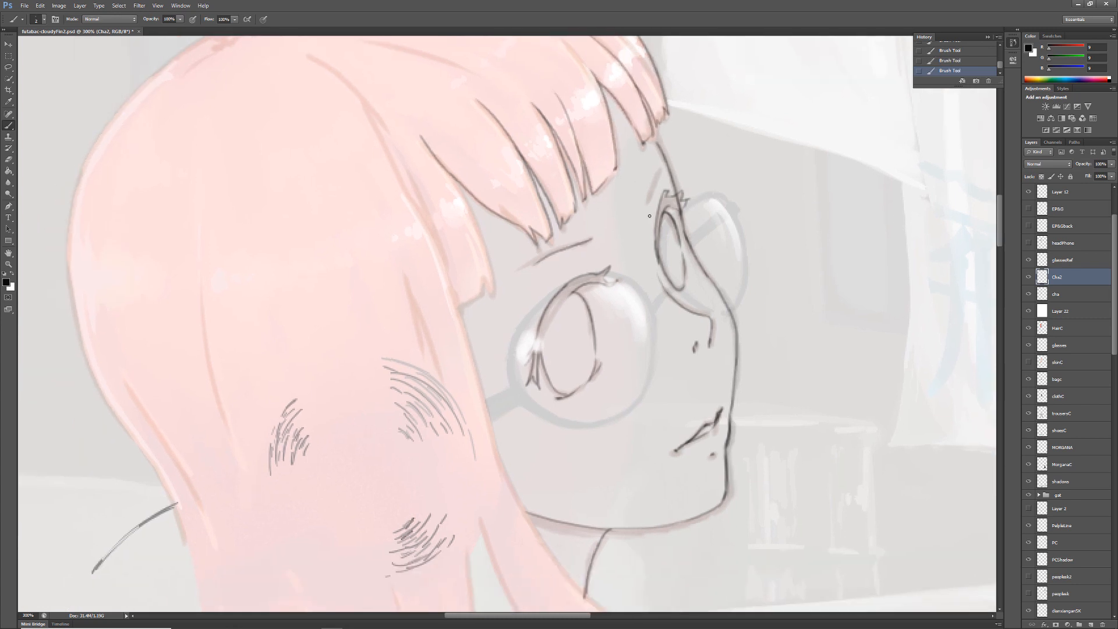
pyautogui.hotkey('ctrl', 'z')
pyautogui.moveTo(809, 441); pyautogui.dragTo(881, 355)
pyautogui.moveTo(754, 250)
pyautogui.mouseDown()
pyautogui.moveTo(693, 420)
pyautogui.moveTo(735, 475)
pyautogui.mouseUp()
# Trace the short side lock beside the near eye and the remaining bang strands.
pyautogui.moveTo(502, 317); pyautogui.dragTo(544, 435)
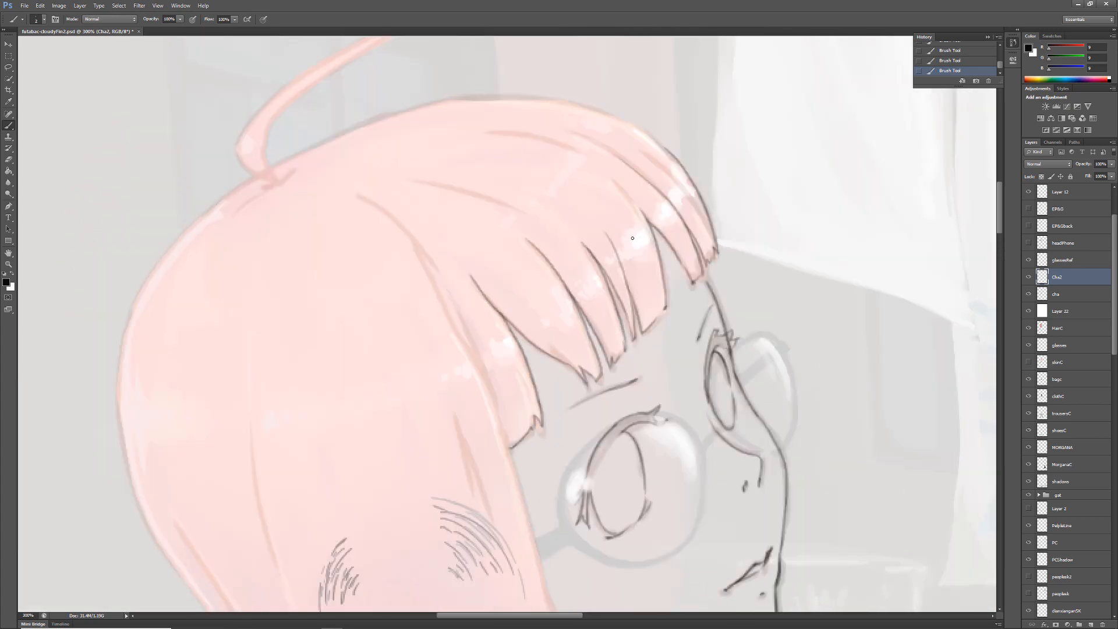
pyautogui.moveTo(633, 238); pyautogui.dragTo(659, 292)
pyautogui.moveTo(300, 223)
pyautogui.mouseDown()
pyautogui.moveTo(460, 154)
pyautogui.moveTo(631, 165)
pyautogui.moveTo(703, 215)
pyautogui.mouseUp()
pyautogui.moveTo(499, 307); pyautogui.dragTo(508, 239)
# Trace the hair parting line and the long front lock running past the cheek to the shoulder.
pyautogui.moveTo(392, 179)
pyautogui.mouseDown()
pyautogui.moveTo(471, 250)
pyautogui.moveTo(516, 361)
pyautogui.moveTo(478, 216)
pyautogui.mouseUp()
pyautogui.moveTo(475, 195); pyautogui.dragTo(523, 364)
pyautogui.moveTo(517, 320); pyautogui.dragTo(545, 420)
pyautogui.moveTo(600, 530); pyautogui.dragTo(493, 348)
pyautogui.moveTo(438, 236)
pyautogui.mouseDown()
pyautogui.moveTo(511, 361)
pyautogui.moveTo(500, 361)
pyautogui.moveTo(562, 408)
pyautogui.mouseUp()
pyautogui.hotkey('ctrl', 'z')
pyautogui.moveTo(499, 344); pyautogui.dragTo(588, 420)
pyautogui.moveTo(401, 174); pyautogui.dragTo(488, 356)
# Trace the inner hair strands on the side and back of the head.
pyautogui.moveTo(440, 269); pyautogui.dragTo(456, 339)
pyautogui.moveTo(392, 65)
pyautogui.mouseDown()
pyautogui.moveTo(445, 160)
pyautogui.moveTo(445, 76)
pyautogui.mouseUp()
pyautogui.moveTo(281, 253); pyautogui.dragTo(335, 465)
pyautogui.moveTo(350, 129); pyautogui.dragTo(435, 412)
# Trace the crown outline and both edges of the single curved strand sticking up from the head.
pyautogui.moveTo(396, 301); pyautogui.dragTo(463, 256)
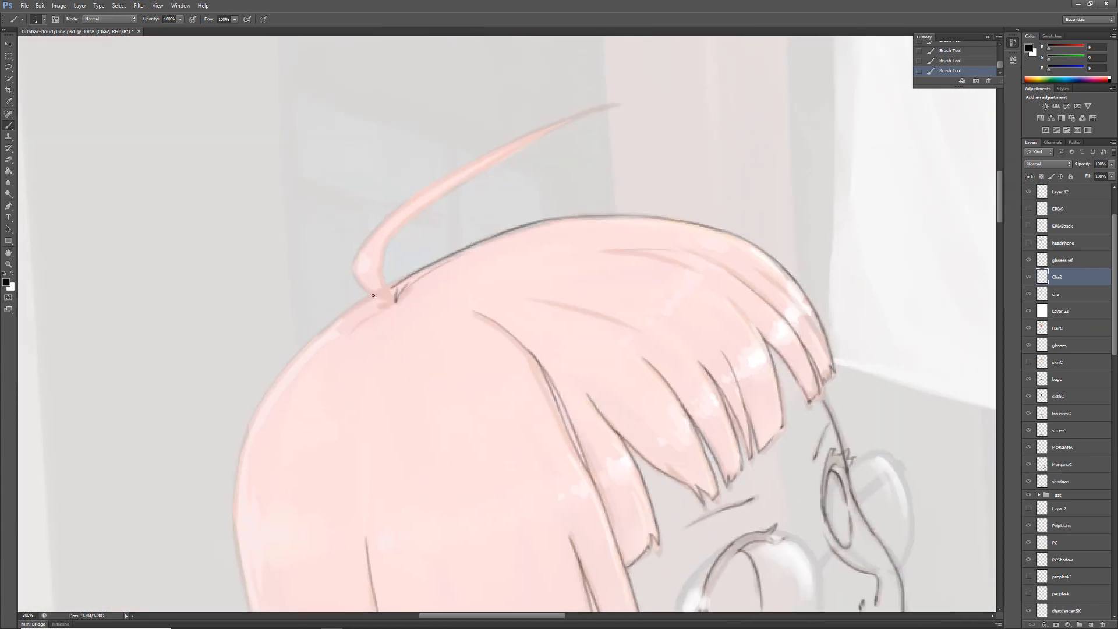
pyautogui.moveTo(373, 295); pyautogui.dragTo(396, 303)
pyautogui.moveTo(356, 260)
pyautogui.mouseDown()
pyautogui.moveTo(395, 304)
pyautogui.moveTo(501, 158)
pyautogui.mouseUp()
pyautogui.moveTo(396, 301); pyautogui.dragTo(568, 126)
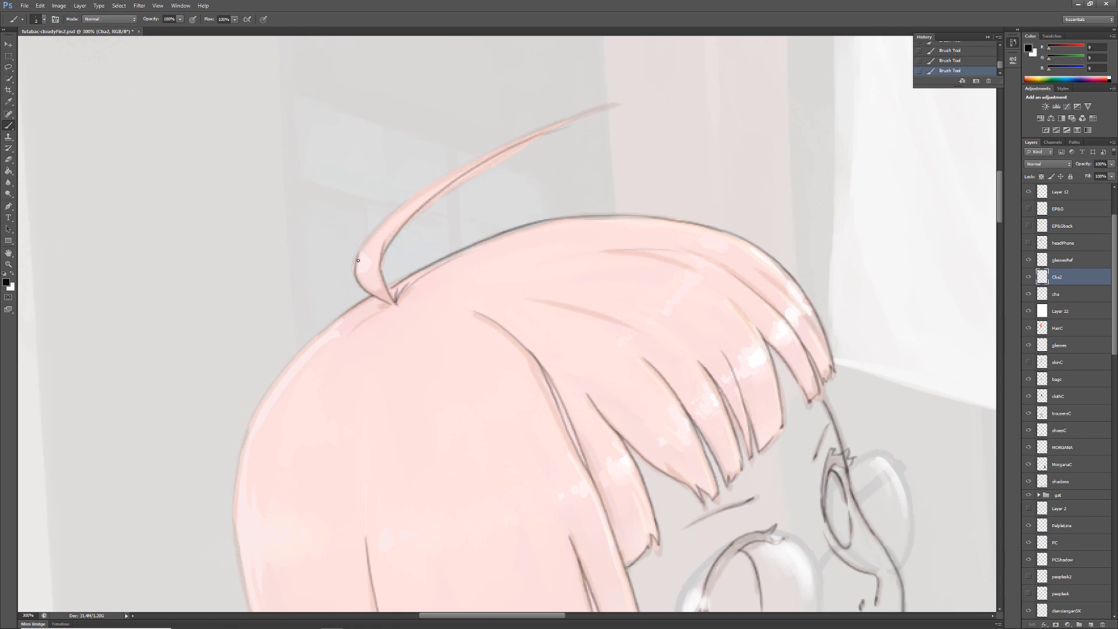
pyautogui.hotkey('ctrl', 'z')
pyautogui.moveTo(358, 260)
pyautogui.mouseDown()
pyautogui.moveTo(569, 125)
pyautogui.moveTo(411, 217)
pyautogui.moveTo(596, 116)
pyautogui.mouseUp()
pyautogui.hotkey('ctrl', 'z')
# Trace the back-of-head outline from the crown down to the headphone band.
pyautogui.moveTo(341, 316)
pyautogui.mouseDown()
pyautogui.moveTo(494, 106)
pyautogui.moveTo(389, 326)
pyautogui.mouseUp()
pyautogui.moveTo(401, 218); pyautogui.dragTo(451, 481)
pyautogui.hotkey('ctrl', 'z')
pyautogui.moveTo(393, 350); pyautogui.dragTo(496, 559)
pyautogui.moveTo(501, 583); pyautogui.dragTo(453, 338)
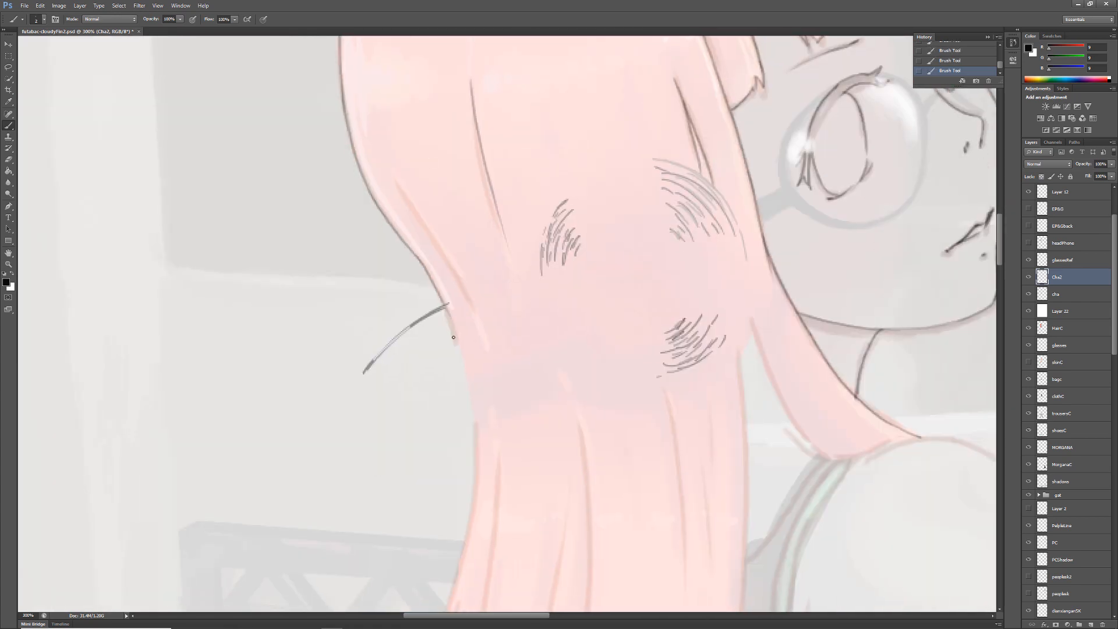
pyautogui.moveTo(417, 257); pyautogui.dragTo(447, 304)
# Show the headphone lineart layer and continue the back hair outline below the headband.
pyautogui.click(1029, 209)
pyautogui.moveTo(479, 473)
pyautogui.mouseDown()
pyautogui.moveTo(471, 115)
pyautogui.moveTo(447, 296)
pyautogui.mouseUp()
pyautogui.moveTo(494, 369); pyautogui.dragTo(544, 256)
# Check the traced head as a whole with the cha layer hidden.
pyautogui.press('z')
pyautogui.keyDown('alt'); pyautogui.click(545, 259); pyautogui.keyUp('alt')
pyautogui.click(1028, 294)
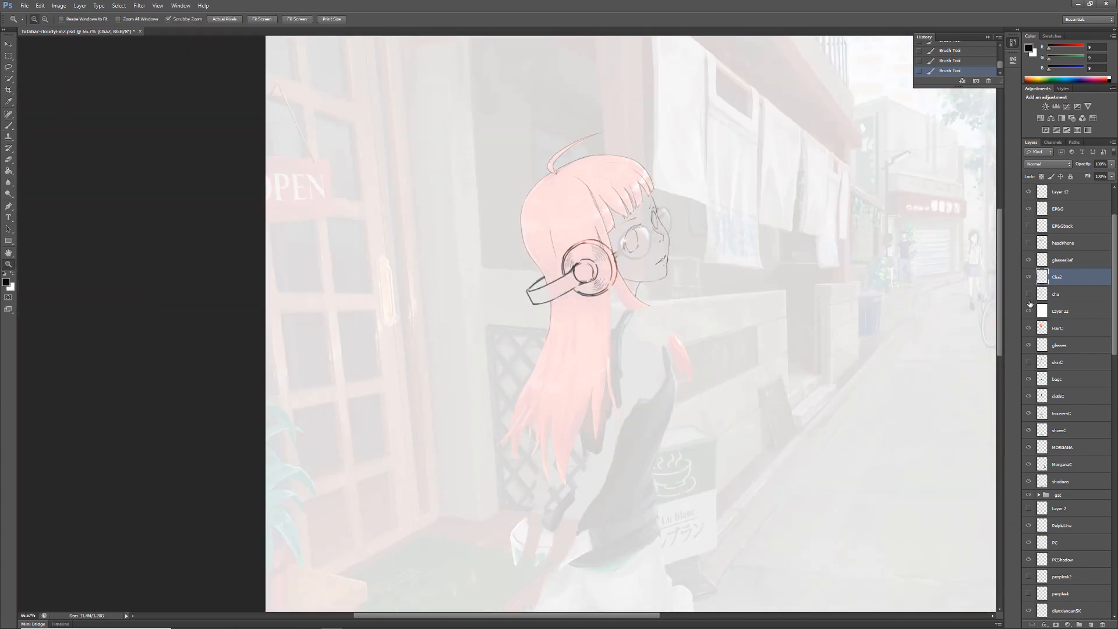
# Trace the tank top's neckline and strap lines beside the shoulder.
pyautogui.click(658, 302)
pyautogui.click(657, 302)
pyautogui.press('b')
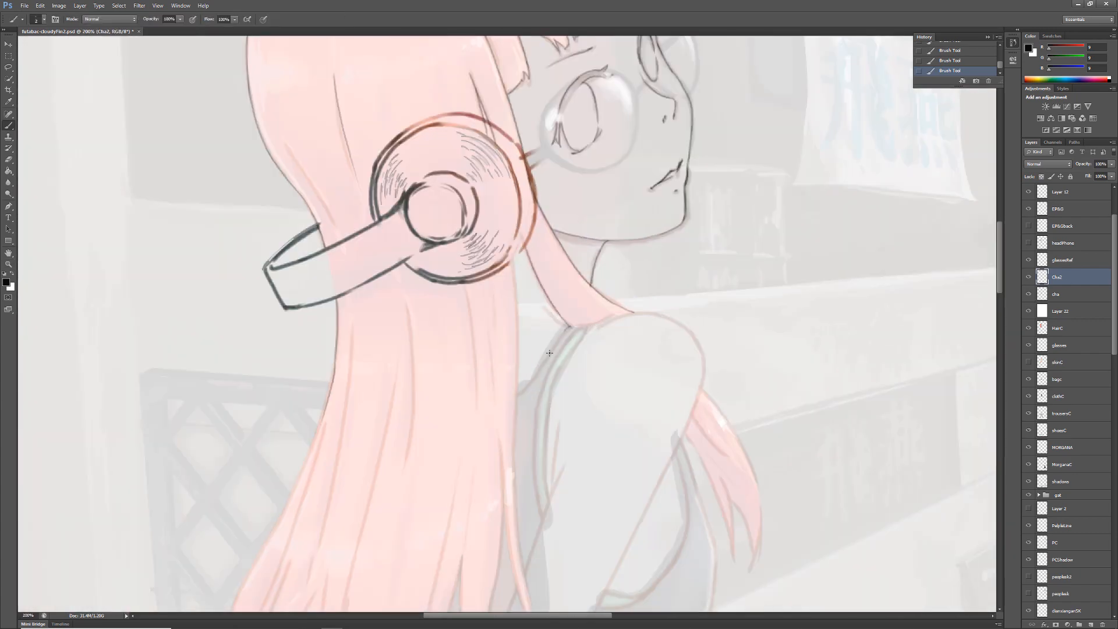
pyautogui.moveTo(587, 328)
pyautogui.mouseDown()
pyautogui.moveTo(538, 434)
pyautogui.moveTo(541, 515)
pyautogui.mouseUp()
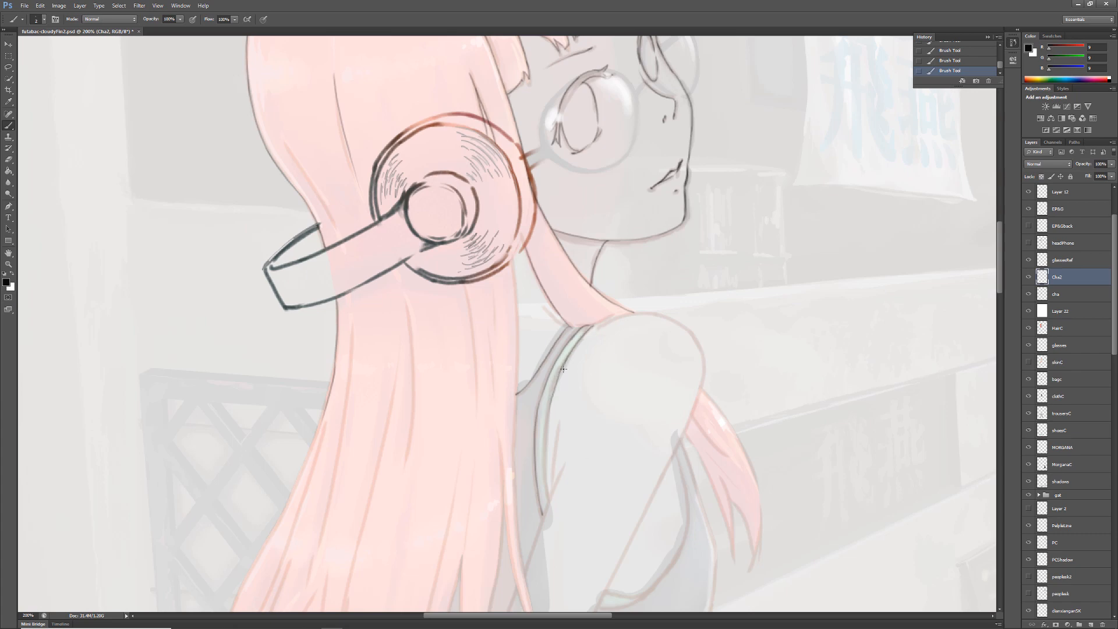
pyautogui.moveTo(563, 369); pyautogui.dragTo(550, 492)
# Trace the rounded shoulder outline towards the upper arm.
pyautogui.moveTo(678, 330); pyautogui.dragTo(638, 310)
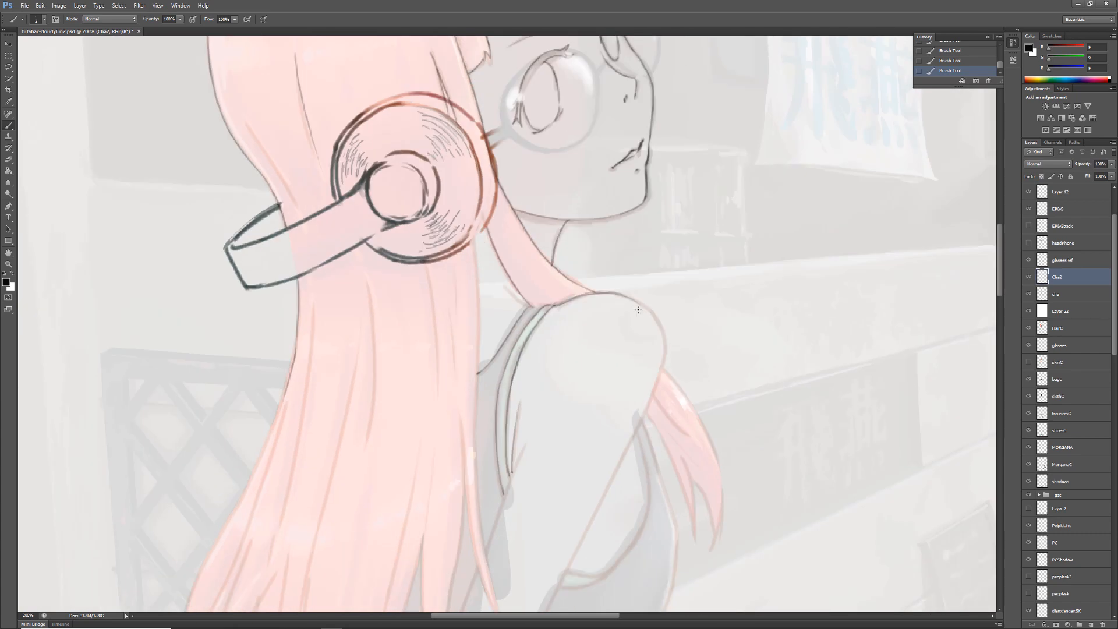
pyautogui.moveTo(657, 376)
pyautogui.mouseDown()
pyautogui.moveTo(686, 215)
pyautogui.moveTo(613, 357)
pyautogui.mouseUp()
pyautogui.moveTo(637, 284)
pyautogui.mouseDown()
pyautogui.moveTo(602, 464)
pyautogui.moveTo(614, 569)
pyautogui.mouseUp()
# Examine the arm area by toggling the visibility of the skinC layer and Layer 22.
pyautogui.click(1029, 362)
pyautogui.click(1029, 309)
pyautogui.click(1030, 309)
pyautogui.moveTo(669, 378); pyautogui.dragTo(699, 240)
pyautogui.click(1029, 363)
# Trace the upper arm's outer line and the hair lock showing beyond the shoulder.
pyautogui.moveTo(676, 442); pyautogui.dragTo(635, 227)
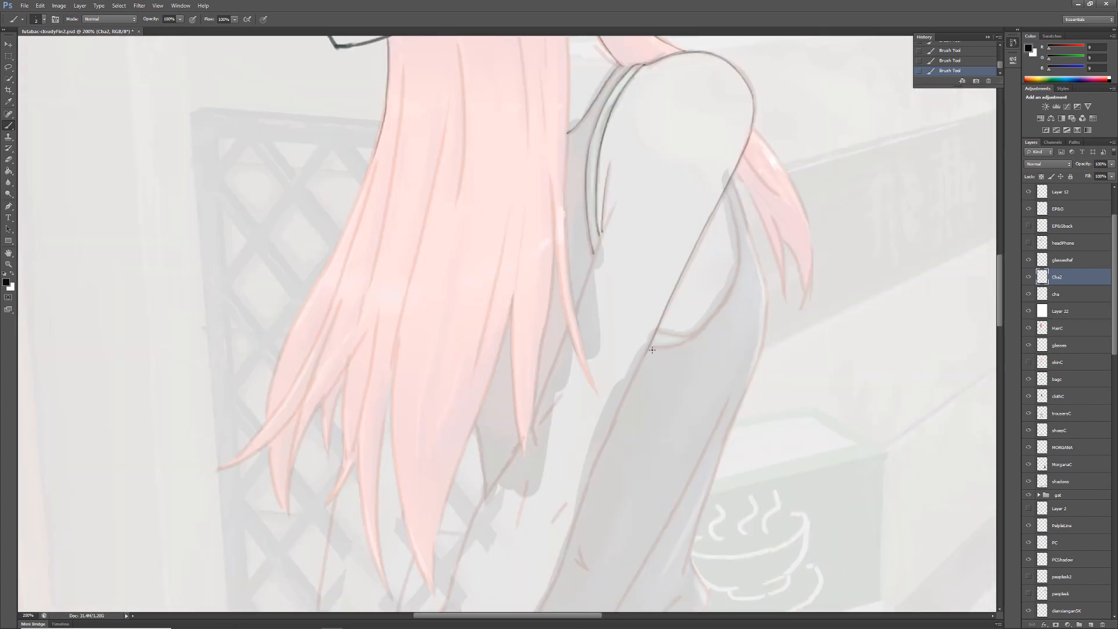
pyautogui.moveTo(669, 299); pyautogui.dragTo(611, 427)
pyautogui.moveTo(617, 350)
pyautogui.mouseDown()
pyautogui.moveTo(640, 492)
pyautogui.moveTo(611, 539)
pyautogui.mouseUp()
pyautogui.moveTo(711, 447)
pyautogui.mouseDown()
pyautogui.moveTo(674, 375)
pyautogui.moveTo(719, 492)
pyautogui.mouseUp()
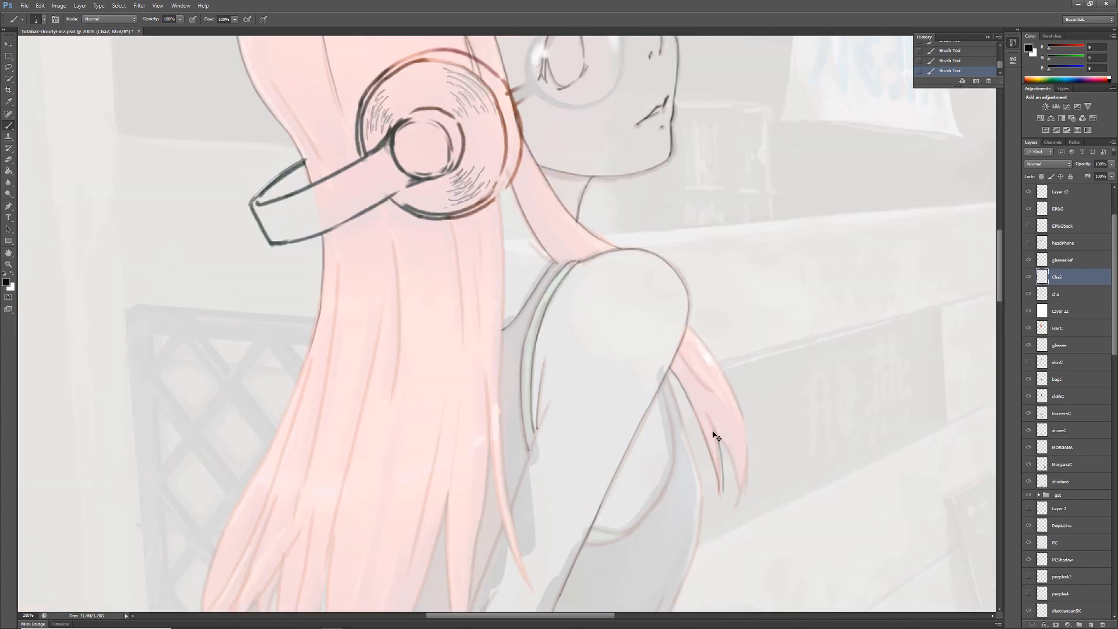
pyautogui.moveTo(720, 368)
pyautogui.mouseDown()
pyautogui.moveTo(753, 486)
pyautogui.moveTo(694, 119)
pyautogui.mouseUp()
# Check the whole figure with the white Layer 22 overlay toggled off and on.
pyautogui.press('z')
pyautogui.hotkey('ctrl', '0')
pyautogui.click(1029, 311)
pyautogui.click(1029, 311)
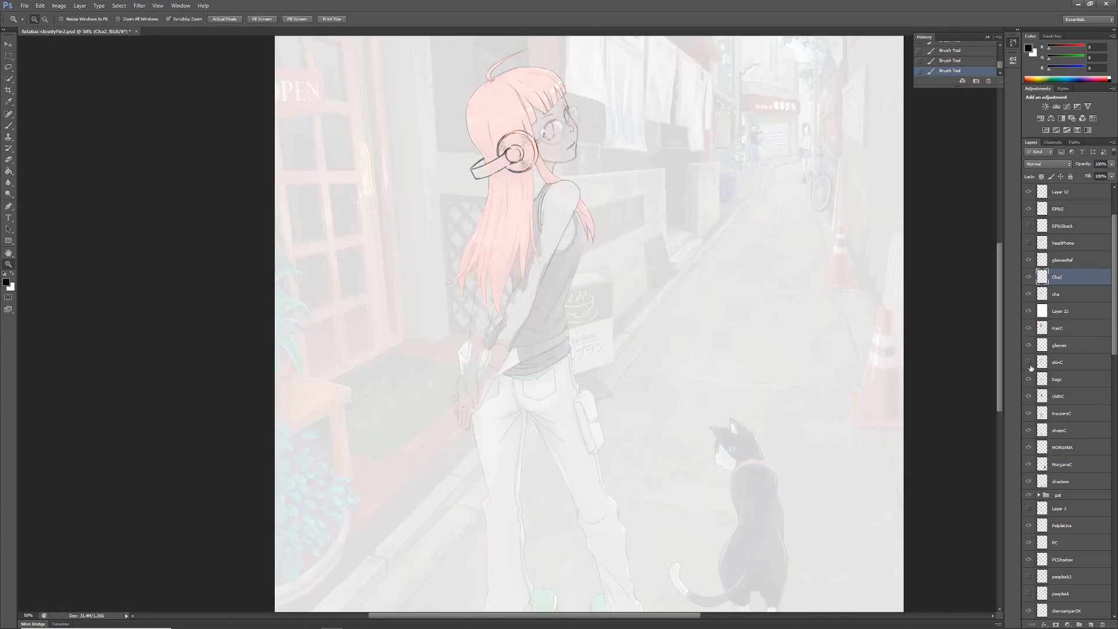
# Trace the long strands below the headphones and the narrow locks hanging beside the arm.
pyautogui.click(550, 157)
pyautogui.click(550, 157)
pyautogui.press('b')
pyautogui.moveTo(479, 212); pyautogui.dragTo(502, 568)
pyautogui.moveTo(466, 367)
pyautogui.mouseDown()
pyautogui.moveTo(473, 480)
pyautogui.moveTo(494, 550)
pyautogui.mouseUp()
pyautogui.moveTo(434, 210); pyautogui.dragTo(481, 311)
pyautogui.moveTo(509, 347); pyautogui.dragTo(567, 172)
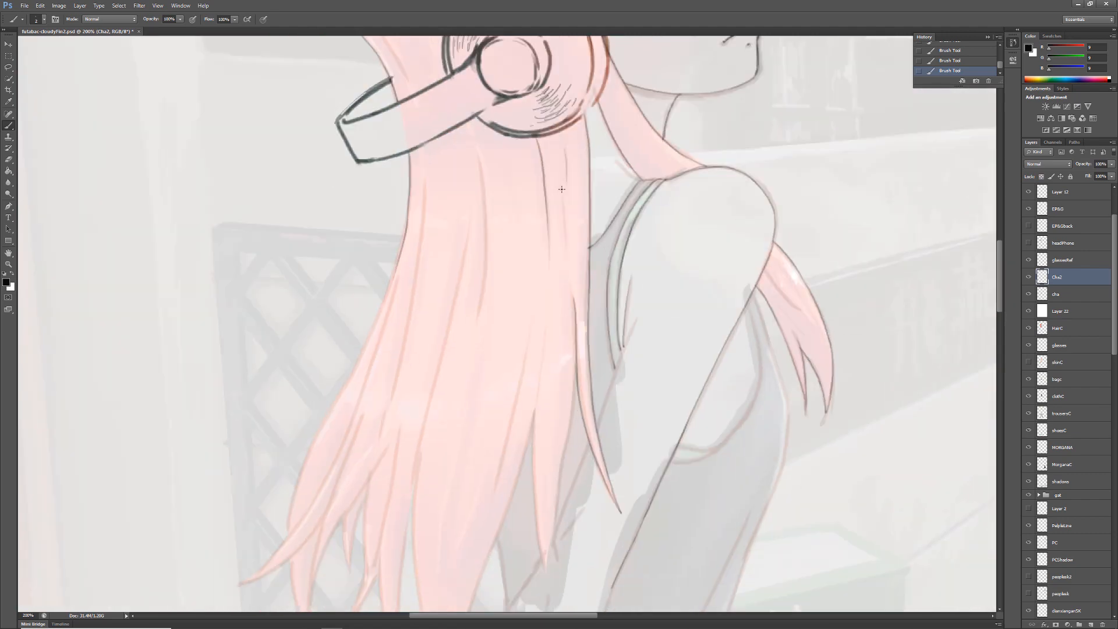
pyautogui.moveTo(534, 410); pyautogui.dragTo(547, 576)
pyautogui.moveTo(575, 355)
pyautogui.mouseDown()
pyautogui.moveTo(549, 580)
pyautogui.moveTo(585, 420)
pyautogui.mouseUp()
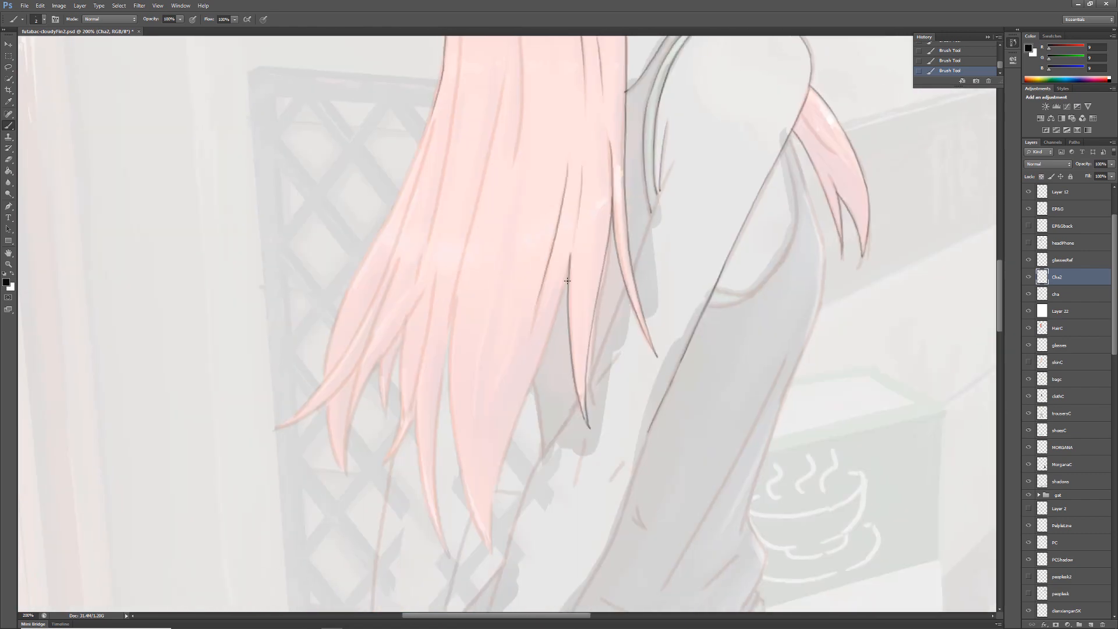
# Trace both edges of the large pointed lock at the hair's lower end, redrawing its back edge.
pyautogui.moveTo(570, 279); pyautogui.dragTo(492, 553)
pyautogui.moveTo(449, 295)
pyautogui.mouseDown()
pyautogui.moveTo(466, 545)
pyautogui.moveTo(486, 536)
pyautogui.mouseUp()
pyautogui.hotkey('ctrl', 'z')
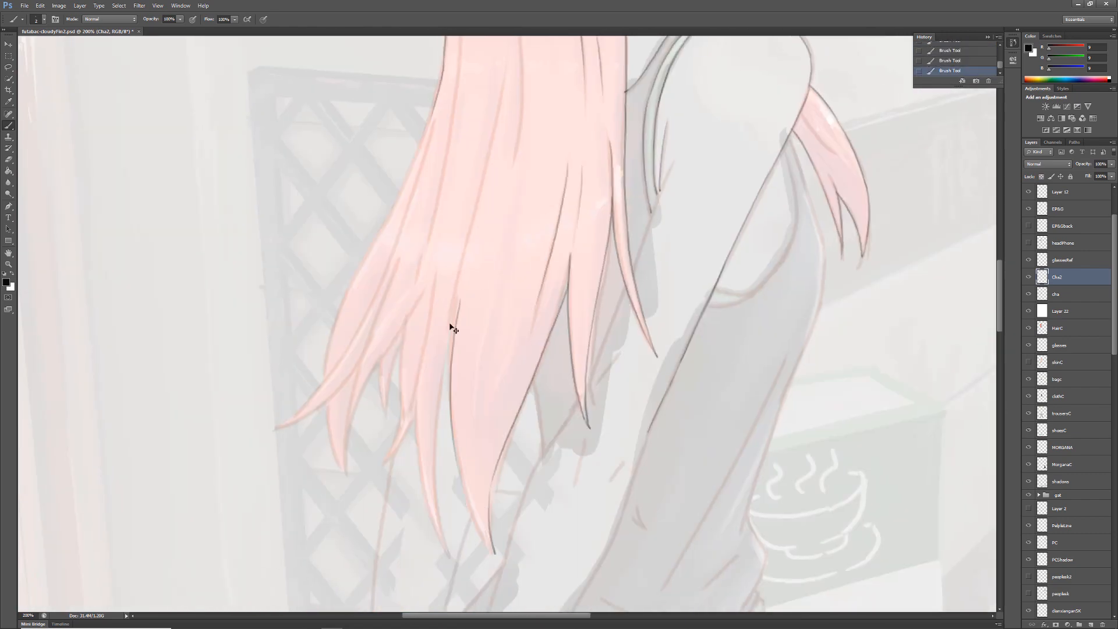
pyautogui.hotkey('ctrl', 'z')
pyautogui.moveTo(449, 324); pyautogui.dragTo(495, 553)
# Trace the narrow locks next to the large pointed lock at the hair's lower end.
pyautogui.moveTo(499, 307); pyautogui.dragTo(507, 412)
pyautogui.moveTo(470, 401)
pyautogui.mouseDown()
pyautogui.moveTo(498, 245)
pyautogui.moveTo(460, 420)
pyautogui.moveTo(475, 209)
pyautogui.moveTo(452, 456)
pyautogui.mouseUp()
pyautogui.moveTo(494, 340); pyautogui.dragTo(528, 446)
pyautogui.moveTo(458, 342); pyautogui.dragTo(436, 480)
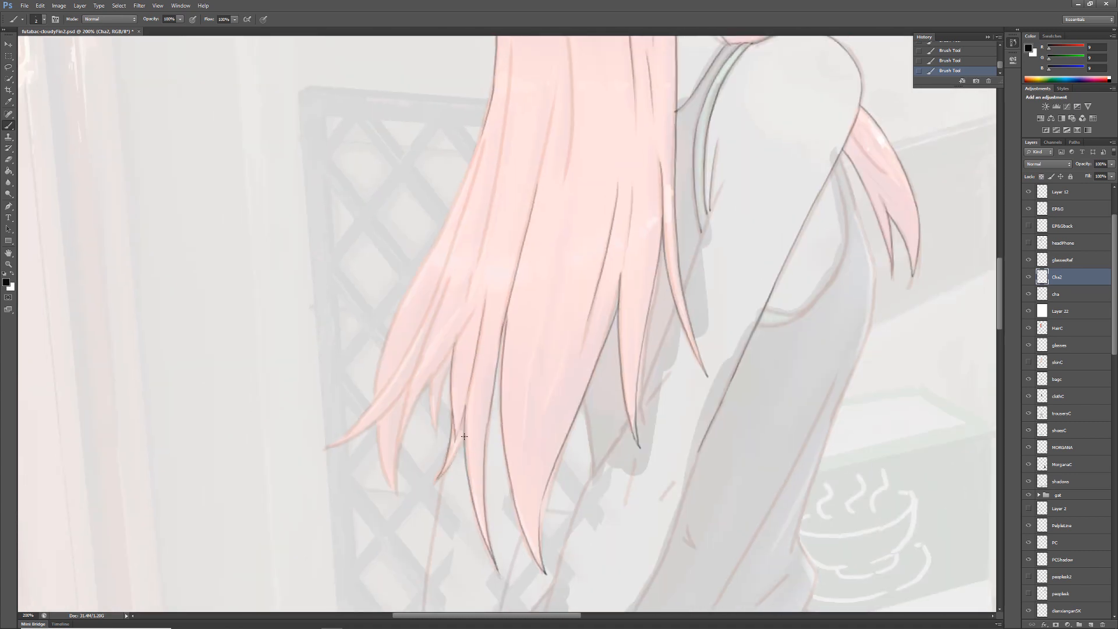
# Trace the remaining narrow locks and their pointed tips along the hair's far lower end.
pyautogui.moveTo(466, 433); pyautogui.dragTo(451, 468)
pyautogui.moveTo(466, 407); pyautogui.dragTo(510, 492)
pyautogui.moveTo(498, 435); pyautogui.dragTo(482, 507)
pyautogui.moveTo(489, 419); pyautogui.dragTo(460, 489)
pyautogui.moveTo(478, 408)
pyautogui.mouseDown()
pyautogui.moveTo(484, 484)
pyautogui.moveTo(507, 388)
pyautogui.mouseUp()
pyautogui.moveTo(527, 198)
pyautogui.mouseDown()
pyautogui.moveTo(462, 383)
pyautogui.moveTo(464, 544)
pyautogui.mouseUp()
pyautogui.moveTo(527, 424)
pyautogui.mouseDown()
pyautogui.moveTo(546, 467)
pyautogui.moveTo(414, 545)
pyautogui.mouseUp()
pyautogui.moveTo(500, 478)
pyautogui.mouseDown()
pyautogui.moveTo(431, 539)
pyautogui.moveTo(491, 543)
pyautogui.mouseUp()
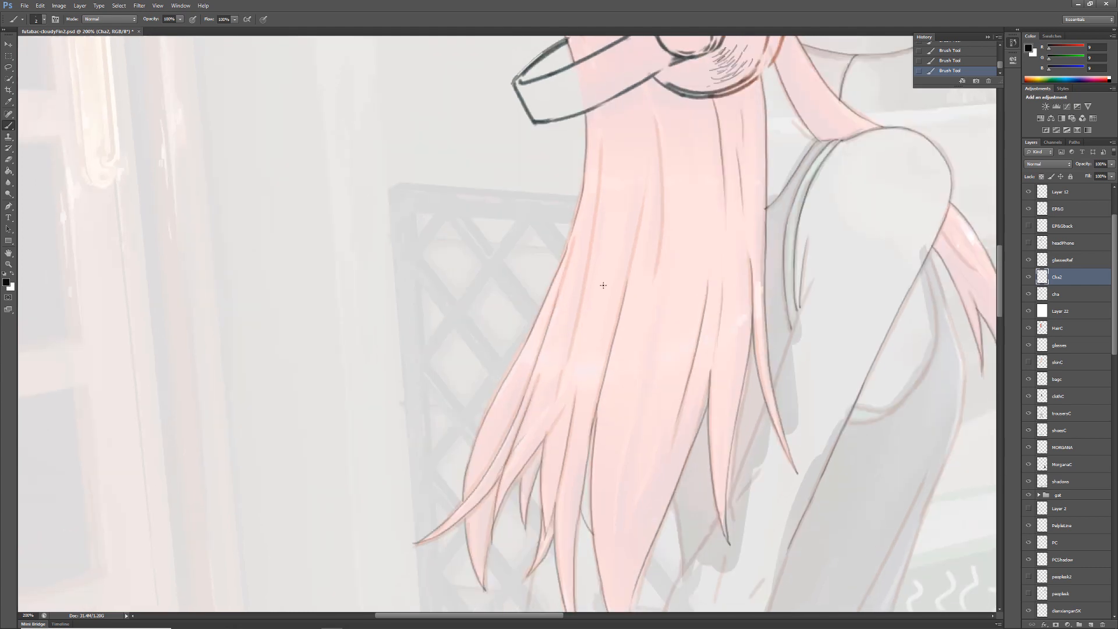
# Trace the edges of the near arm from beneath the hair tips down to the wristband.
pyautogui.moveTo(603, 285)
pyautogui.mouseDown()
pyautogui.moveTo(551, 109)
pyautogui.moveTo(492, 172)
pyautogui.mouseUp()
pyautogui.moveTo(679, 224)
pyautogui.mouseDown()
pyautogui.moveTo(620, 381)
pyautogui.moveTo(568, 460)
pyautogui.mouseUp()
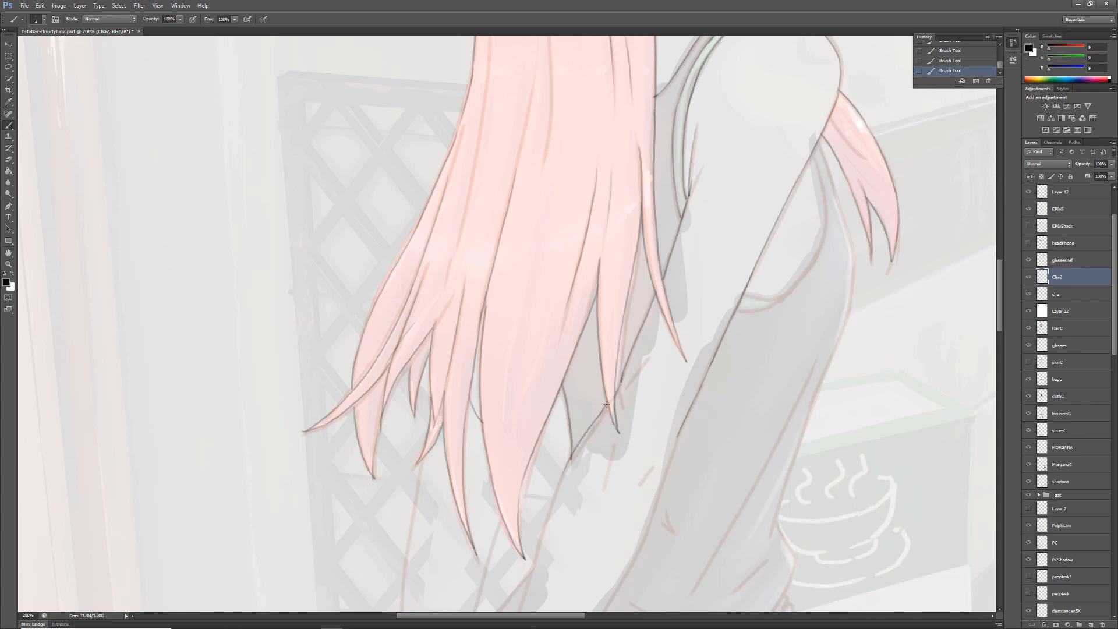
pyautogui.moveTo(606, 404); pyautogui.dragTo(647, 220)
pyautogui.moveTo(601, 296); pyautogui.dragTo(541, 485)
pyautogui.moveTo(706, 291); pyautogui.dragTo(685, 356)
pyautogui.moveTo(691, 347)
pyautogui.mouseDown()
pyautogui.moveTo(595, 513)
pyautogui.moveTo(598, 405)
pyautogui.mouseUp()
pyautogui.hotkey('ctrl', 'z')
# Trace the wristband's curved upper edge and both of its sides.
pyautogui.moveTo(526, 396); pyautogui.dragTo(600, 428)
pyautogui.moveTo(525, 397)
pyautogui.mouseDown()
pyautogui.moveTo(497, 478)
pyautogui.moveTo(550, 504)
pyautogui.mouseUp()
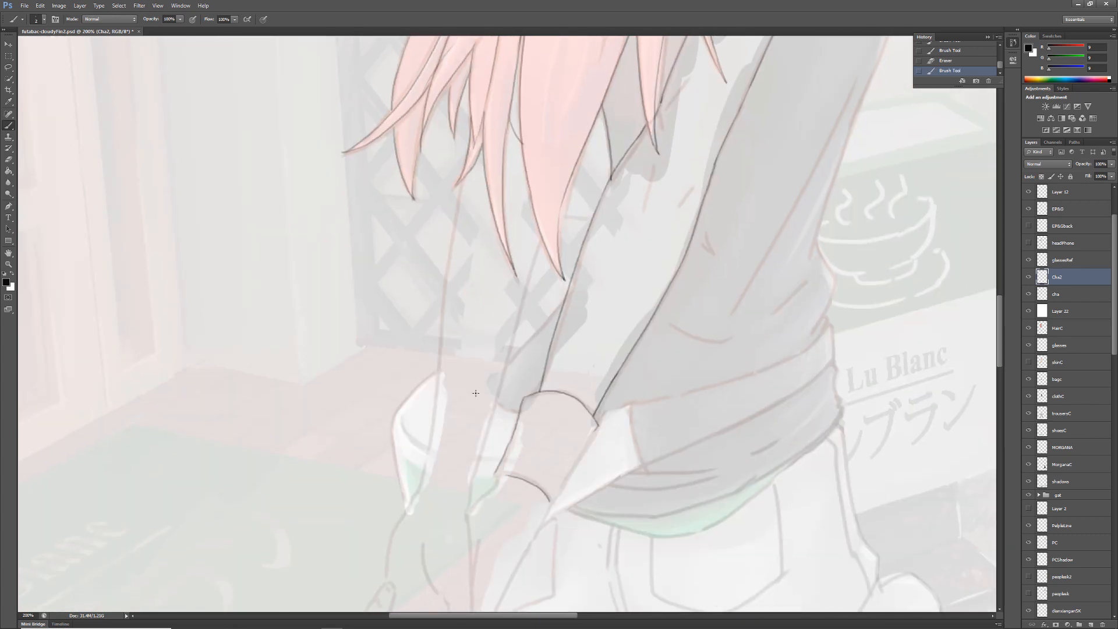
pyautogui.moveTo(595, 430); pyautogui.dragTo(554, 504)
# Trace the near wrist and hand below the wristband, redrawing the short line at its lower end.
pyautogui.moveTo(478, 500); pyautogui.dragTo(509, 282)
pyautogui.moveTo(585, 287); pyautogui.dragTo(481, 457)
pyautogui.moveTo(454, 326); pyautogui.dragTo(496, 420)
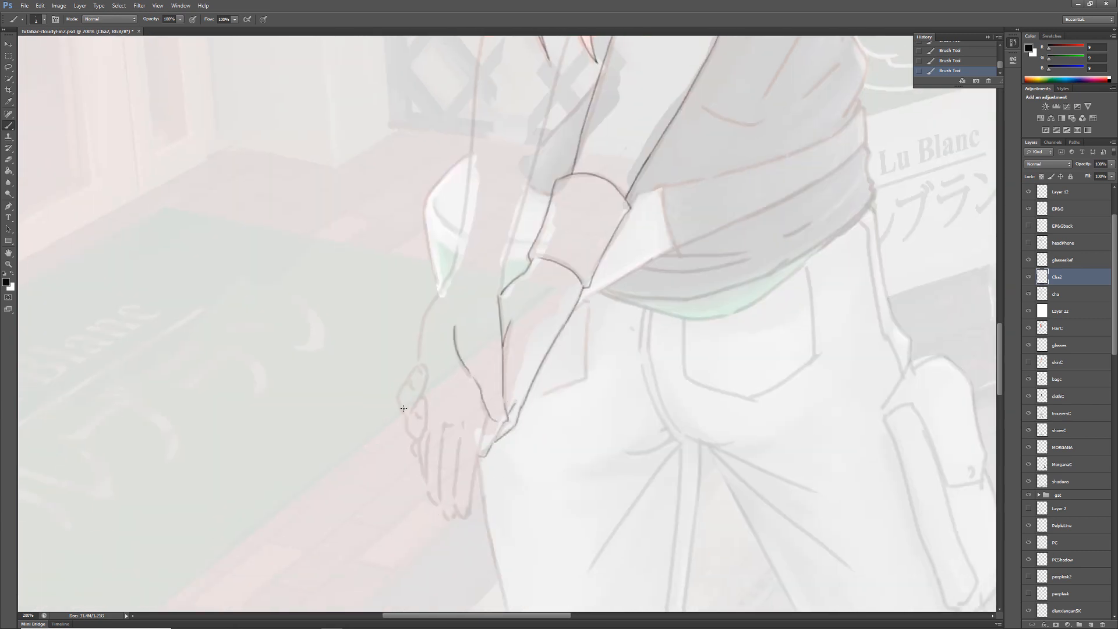
pyautogui.press('e')
pyautogui.moveTo(482, 455)
pyautogui.mouseDown()
pyautogui.moveTo(517, 400)
pyautogui.moveTo(514, 412)
pyautogui.mouseUp()
pyautogui.press('b')
pyautogui.moveTo(515, 411); pyautogui.dragTo(477, 457)
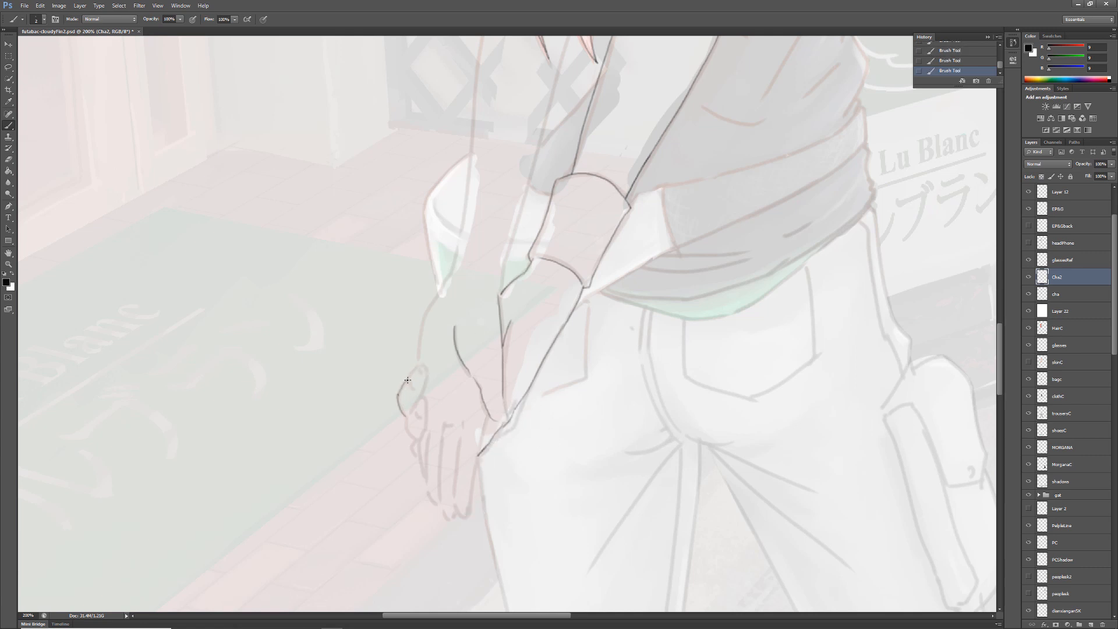
# Trace the far hand's curled fingers, outer wrist edge and palm crease, retrying strokes that miss the original lines.
pyautogui.moveTo(407, 421); pyautogui.dragTo(421, 476)
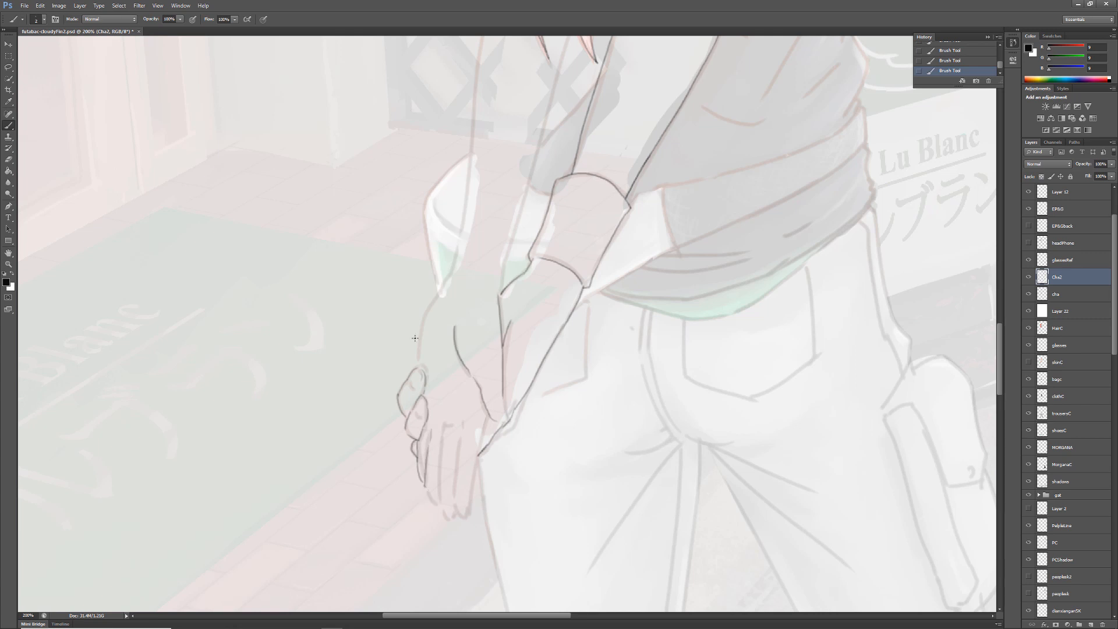
pyautogui.moveTo(442, 284); pyautogui.dragTo(419, 368)
pyautogui.hotkey('ctrl', 'alt', 'z')
pyautogui.hotkey('ctrl', 'alt', 'z')
pyautogui.moveTo(448, 431)
pyautogui.mouseDown()
pyautogui.moveTo(456, 440)
pyautogui.moveTo(427, 477)
pyautogui.mouseUp()
pyautogui.hotkey('ctrl', 'alt', 'z')
pyautogui.hotkey('ctrl', 'alt', 'z')
pyautogui.moveTo(454, 327); pyautogui.dragTo(469, 382)
pyautogui.moveTo(473, 371)
pyautogui.mouseDown()
pyautogui.moveTo(488, 414)
pyautogui.moveTo(460, 477)
pyautogui.mouseUp()
pyautogui.hotkey('ctrl', 'alt', 'z')
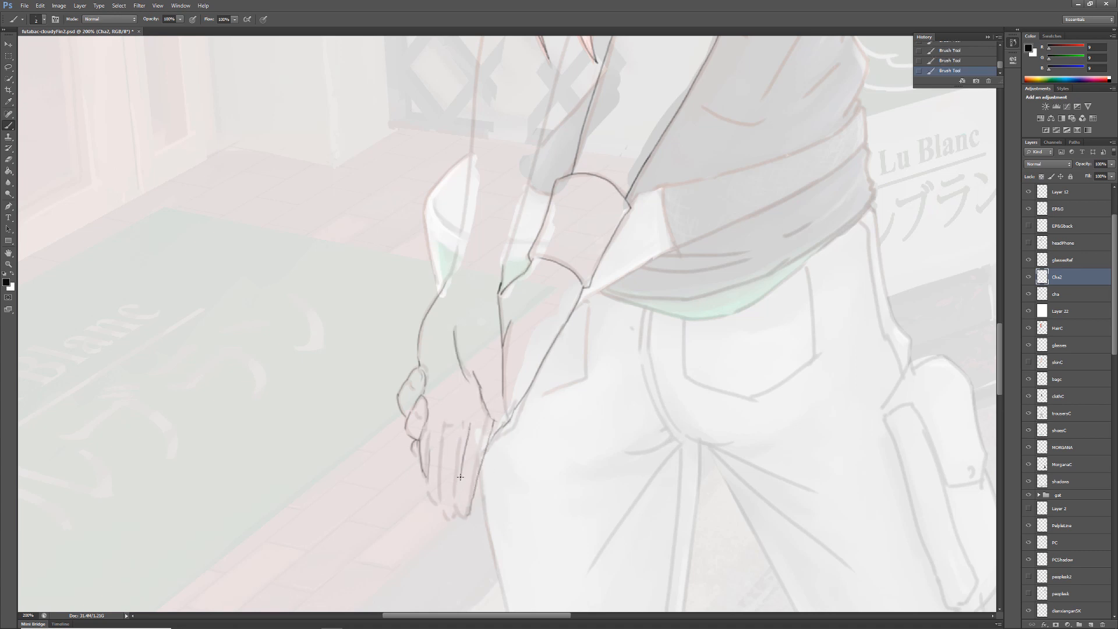
# Trace the dividing lines and tips of the far hand's extended fingers, redoing the misplaced strokes.
pyautogui.moveTo(447, 424); pyautogui.dragTo(449, 514)
pyautogui.hotkey('ctrl', 'alt', 'z')
pyautogui.moveTo(446, 425); pyautogui.dragTo(456, 521)
pyautogui.moveTo(431, 428); pyautogui.dragTo(432, 491)
pyautogui.moveTo(420, 447); pyautogui.dragTo(443, 506)
pyautogui.moveTo(442, 506); pyautogui.dragTo(456, 521)
pyautogui.moveTo(430, 424); pyautogui.dragTo(430, 469)
pyautogui.moveTo(423, 432)
pyautogui.mouseDown()
pyautogui.moveTo(417, 466)
pyautogui.moveTo(441, 509)
pyautogui.mouseUp()
pyautogui.hotkey('ctrl', 'alt', 'z')
pyautogui.hotkey('ctrl', 'alt', 'z')
pyautogui.hotkey('ctrl', 'alt', 'z')
pyautogui.hotkey('ctrl', 'alt', 'z')
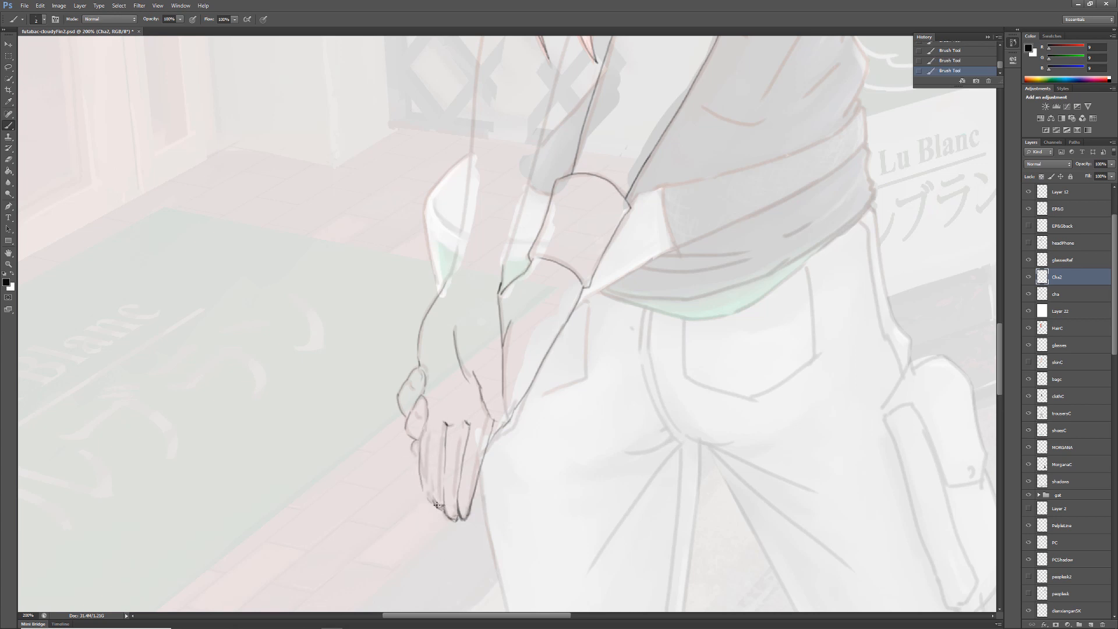
pyautogui.hotkey('ctrl', 'alt', 'z')
pyautogui.moveTo(419, 463); pyautogui.dragTo(428, 490)
pyautogui.moveTo(420, 329); pyautogui.dragTo(418, 366)
# Hide the original cha lineart and redraw the far hand's finger sides and palm crease.
pyautogui.click(1028, 294)
pyautogui.press('e')
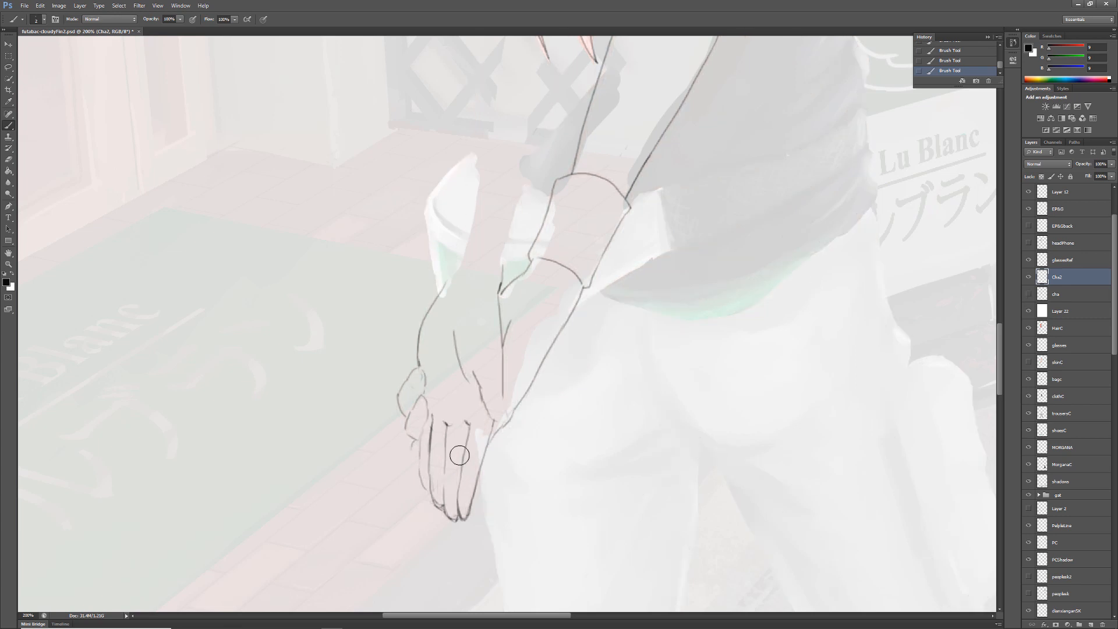
pyautogui.press('b')
pyautogui.moveTo(431, 474)
pyautogui.mouseDown()
pyautogui.moveTo(431, 440)
pyautogui.moveTo(420, 464)
pyautogui.mouseUp()
pyautogui.moveTo(420, 458); pyautogui.dragTo(423, 482)
pyautogui.moveTo(431, 417); pyautogui.dragTo(431, 453)
pyautogui.press('e')
pyautogui.press('b')
pyautogui.moveTo(454, 333); pyautogui.dragTo(464, 375)
pyautogui.press('e')
pyautogui.moveTo(432, 417)
pyautogui.mouseDown()
pyautogui.moveTo(431, 495)
pyautogui.moveTo(445, 470)
pyautogui.mouseUp()
pyautogui.moveTo(445, 470)
pyautogui.mouseDown()
pyautogui.moveTo(448, 423)
pyautogui.moveTo(446, 455)
pyautogui.mouseUp()
pyautogui.moveTo(447, 434); pyautogui.dragTo(444, 474)
pyautogui.moveTo(446, 469); pyautogui.dragTo(444, 504)
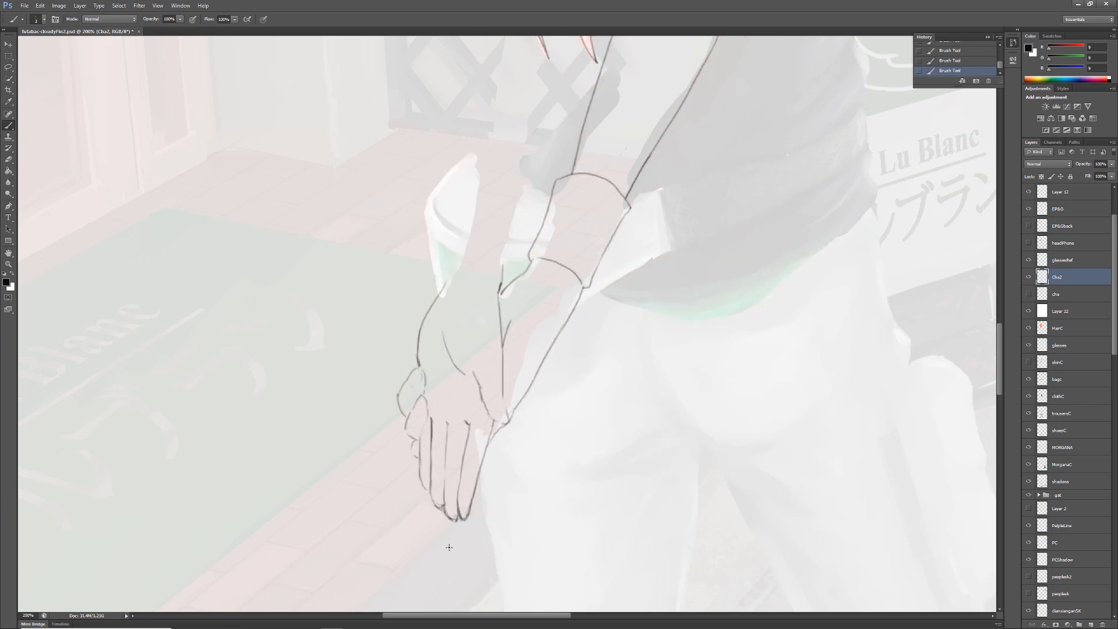
# Clean up overlapping lines between the fingers and refine the outer finger's edge and the fingertips.
pyautogui.press('e')
pyautogui.moveTo(430, 420)
pyautogui.mouseDown()
pyautogui.moveTo(447, 424)
pyautogui.moveTo(445, 479)
pyautogui.mouseUp()
pyautogui.press('b')
pyautogui.hotkey('ctrl', 'z')
pyautogui.moveTo(424, 428); pyautogui.dragTo(420, 485)
pyautogui.press('e')
pyautogui.moveTo(468, 518); pyautogui.dragTo(458, 518)
pyautogui.press('b')
pyautogui.moveTo(457, 502); pyautogui.dragTo(460, 512)
pyautogui.moveTo(459, 507); pyautogui.dragTo(461, 511)
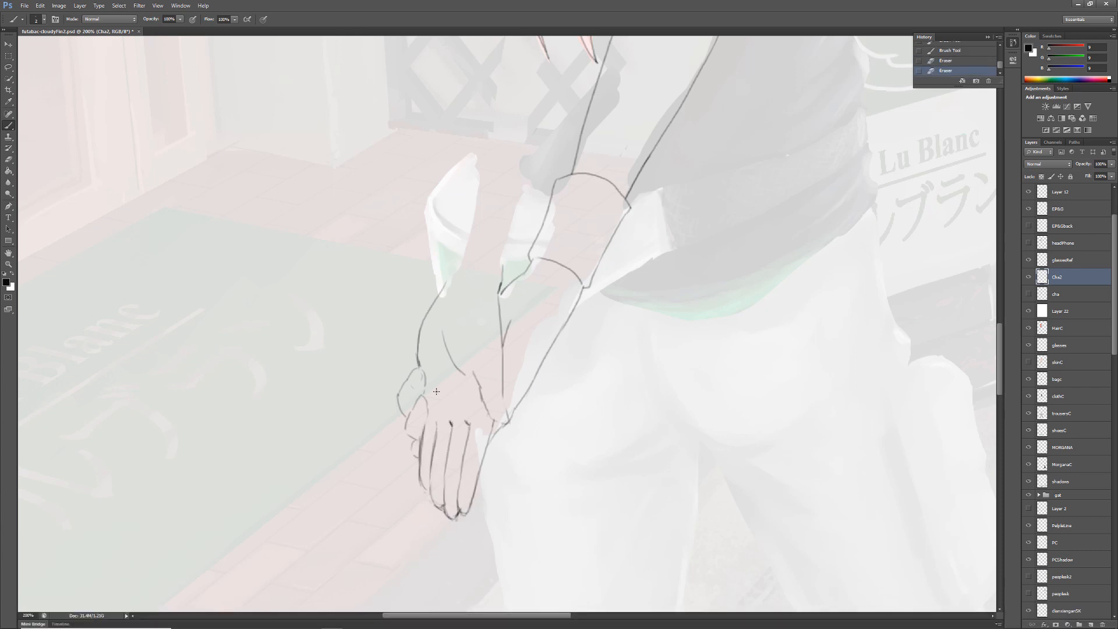
pyautogui.hotkey('ctrl', 'z')
# Show the cha lineart again and trace the far arm's outer edge from the hair down to the wrist.
pyautogui.moveTo(436, 392)
pyautogui.mouseDown()
pyautogui.moveTo(455, 393)
pyautogui.moveTo(463, 377)
pyautogui.moveTo(455, 563)
pyautogui.mouseUp()
pyautogui.hotkey('ctrl', '-')
pyautogui.press('e')
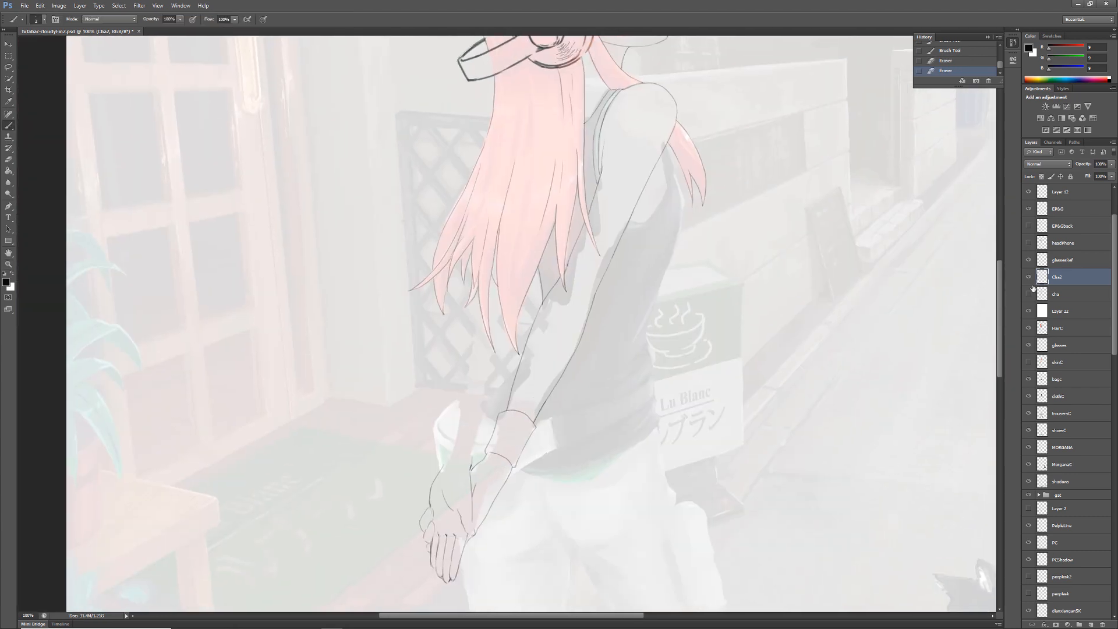
pyautogui.click(1029, 294)
pyautogui.moveTo(472, 273); pyautogui.dragTo(451, 452)
pyautogui.moveTo(464, 333); pyautogui.dragTo(456, 408)
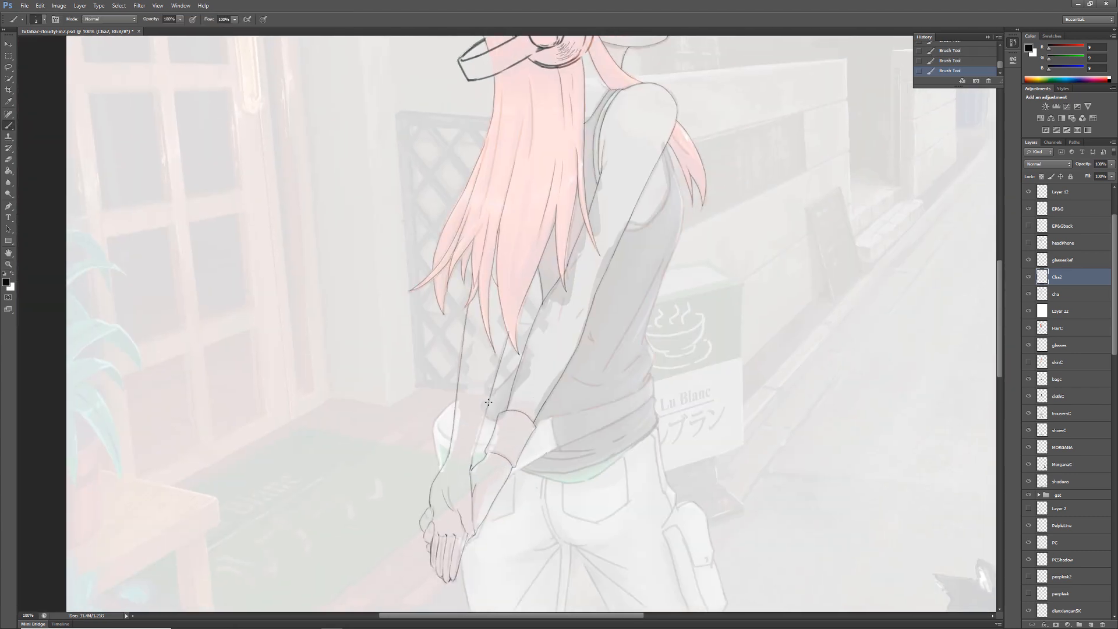
# Trace the tank top's armhole curve from the armpit around to the near arm.
pyautogui.scroll(2, 712, 214)
pyautogui.moveTo(464, 244); pyautogui.dragTo(521, 251)
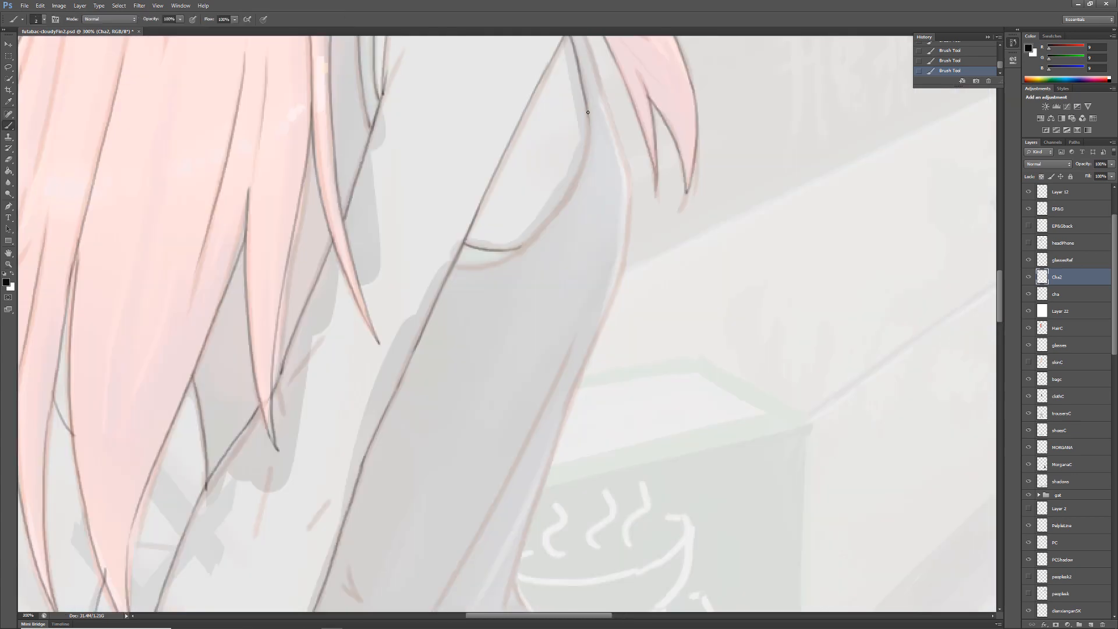
pyautogui.moveTo(588, 112); pyautogui.dragTo(522, 251)
pyautogui.moveTo(453, 268); pyautogui.dragTo(522, 255)
pyautogui.hotkey('ctrl', 'z')
pyautogui.moveTo(518, 249); pyautogui.dragTo(546, 227)
pyautogui.scroll(-2, 624, 242)
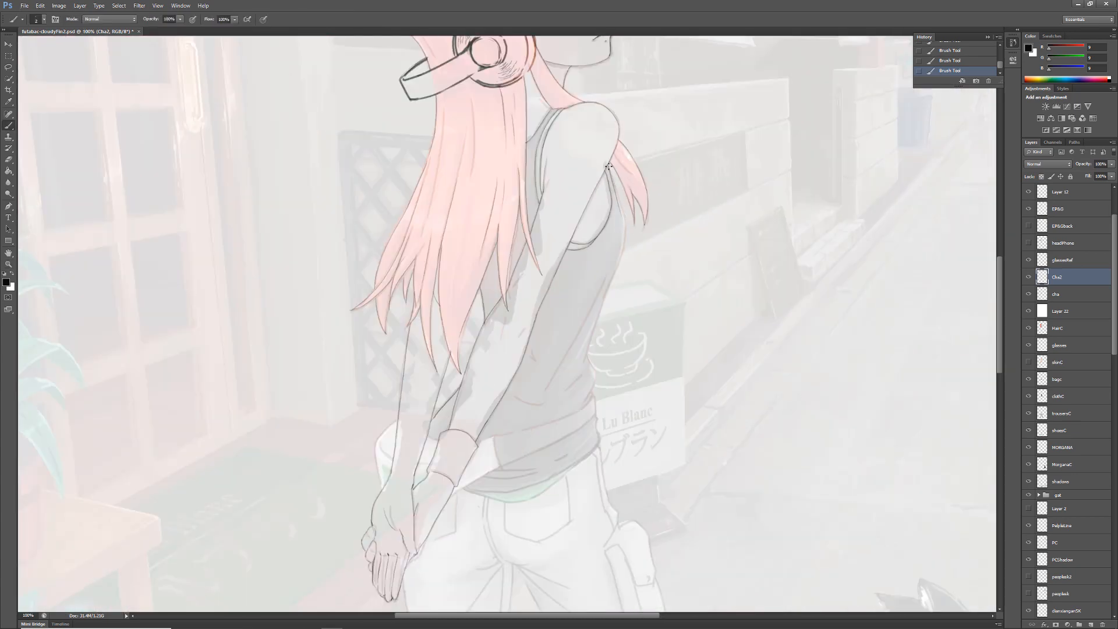
# Trace the tank top's side contour below the armpit and the first folds across its back.
pyautogui.moveTo(609, 167); pyautogui.dragTo(625, 215)
pyautogui.keyDown('ctrl'); pyautogui.click(639, 255); pyautogui.keyUp('ctrl')
pyautogui.keyDown('ctrl'); pyautogui.click(638, 255); pyautogui.keyUp('ctrl')
pyautogui.moveTo(597, 140); pyautogui.dragTo(536, 384)
pyautogui.moveTo(538, 380)
pyautogui.mouseDown()
pyautogui.moveTo(474, 582)
pyautogui.moveTo(474, 564)
pyautogui.mouseUp()
pyautogui.hotkey('ctrl', 'z')
pyautogui.hotkey('ctrl', 'z')
pyautogui.keyDown('alt'); pyautogui.click(568, 211); pyautogui.keyUp('alt')
pyautogui.keyDown('alt'); pyautogui.click(568, 211); pyautogui.keyUp('alt')
pyautogui.moveTo(539, 288); pyautogui.dragTo(499, 361)
pyautogui.hotkey('ctrl', 'z')
pyautogui.moveTo(469, 365); pyautogui.dragTo(499, 375)
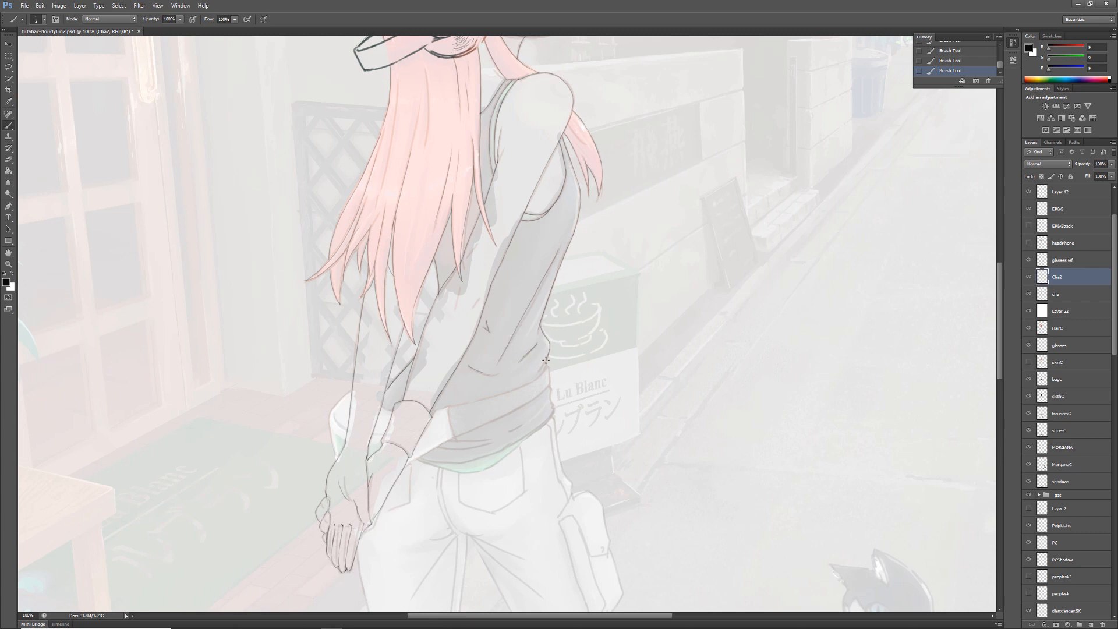
# Continue tracing the tank top's side contour and folds down to the waist.
pyautogui.hotkey('ctrl', 'z')
pyautogui.moveTo(501, 73)
pyautogui.mouseDown()
pyautogui.moveTo(427, 296)
pyautogui.moveTo(438, 297)
pyautogui.mouseUp()
pyautogui.keyDown('ctrl'); pyautogui.click(424, 291); pyautogui.keyUp('ctrl')
pyautogui.moveTo(384, 524); pyautogui.dragTo(545, 205)
pyautogui.moveTo(449, 548); pyautogui.dragTo(559, 298)
# Trace the white fabric around the wrists and the two bands wrapping across the waist.
pyautogui.moveTo(559, 389)
pyautogui.mouseDown()
pyautogui.moveTo(590, 381)
pyautogui.moveTo(595, 428)
pyautogui.mouseUp()
pyautogui.hotkey('ctrl', 'z')
pyautogui.moveTo(590, 381); pyautogui.dragTo(604, 441)
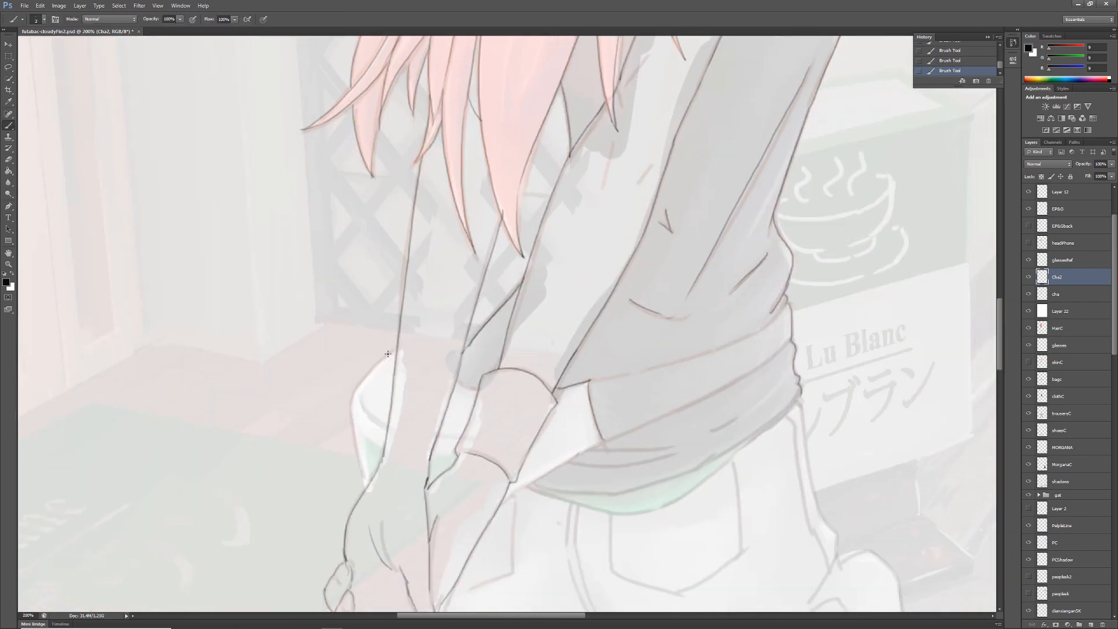
pyautogui.moveTo(352, 423); pyautogui.dragTo(359, 485)
pyautogui.moveTo(547, 473); pyautogui.dragTo(605, 441)
pyautogui.moveTo(590, 381)
pyautogui.mouseDown()
pyautogui.moveTo(665, 365)
pyautogui.moveTo(786, 307)
pyautogui.moveTo(765, 363)
pyautogui.mouseUp()
pyautogui.moveTo(604, 441); pyautogui.dragTo(767, 362)
# Trace the green hem and the folds along the tank top's lower edge.
pyautogui.moveTo(527, 486); pyautogui.dragTo(585, 506)
pyautogui.hotkey('ctrl', 'z')
pyautogui.moveTo(527, 486); pyautogui.dragTo(582, 504)
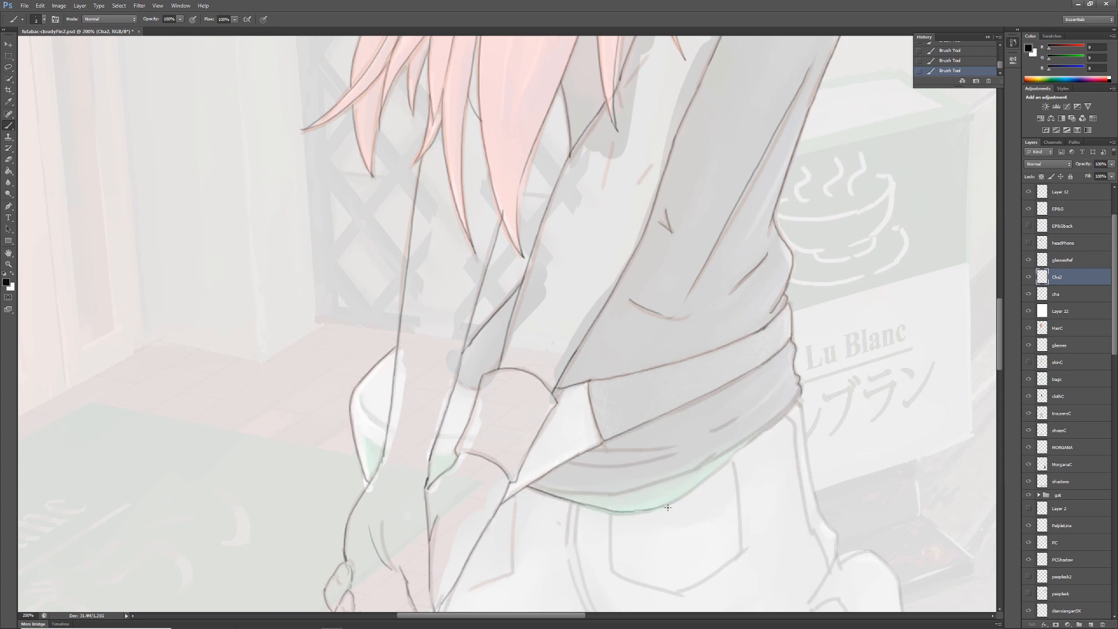
pyautogui.moveTo(668, 508); pyautogui.dragTo(758, 435)
pyautogui.moveTo(528, 484)
pyautogui.mouseDown()
pyautogui.moveTo(629, 490)
pyautogui.moveTo(799, 403)
pyautogui.moveTo(712, 430)
pyautogui.mouseUp()
pyautogui.moveTo(684, 444); pyautogui.dragTo(593, 449)
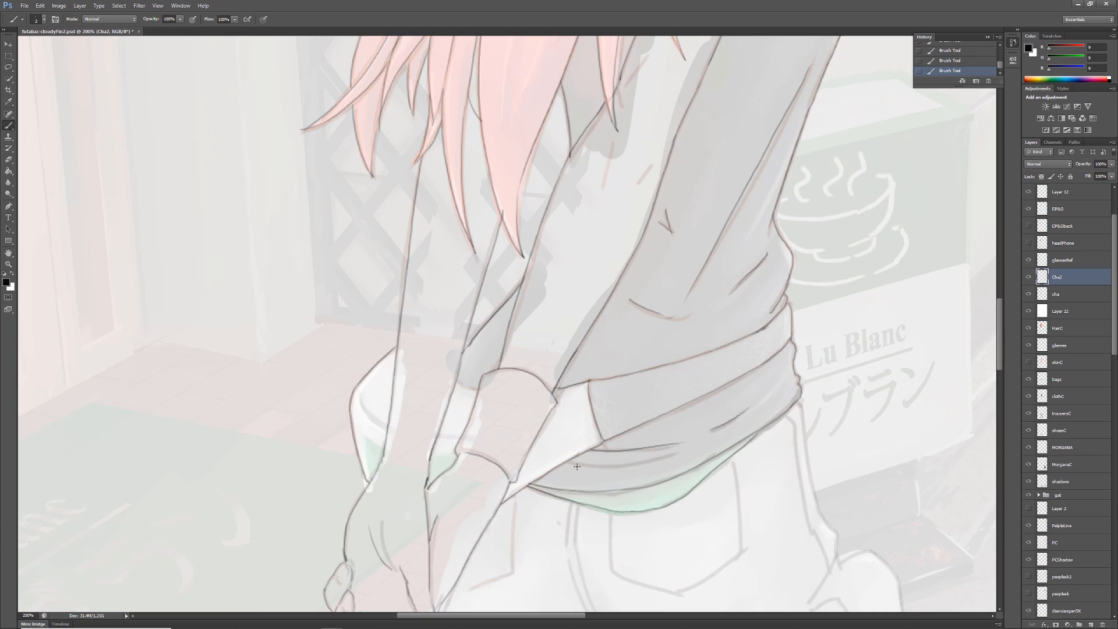
pyautogui.moveTo(856, 442); pyautogui.dragTo(801, 367)
# Turn on the skinC layer and check the full-colour figure by toggling the Layer 22 overlay and cha lineart.
pyautogui.press('z')
pyautogui.keyDown('alt'); pyautogui.click(658, 394); pyautogui.keyUp('alt')
pyautogui.keyDown('alt'); pyautogui.click(658, 393); pyautogui.keyUp('alt')
pyautogui.keyDown('alt'); pyautogui.click(658, 393); pyautogui.keyUp('alt')
pyautogui.click(1029, 311)
pyautogui.click(1029, 363)
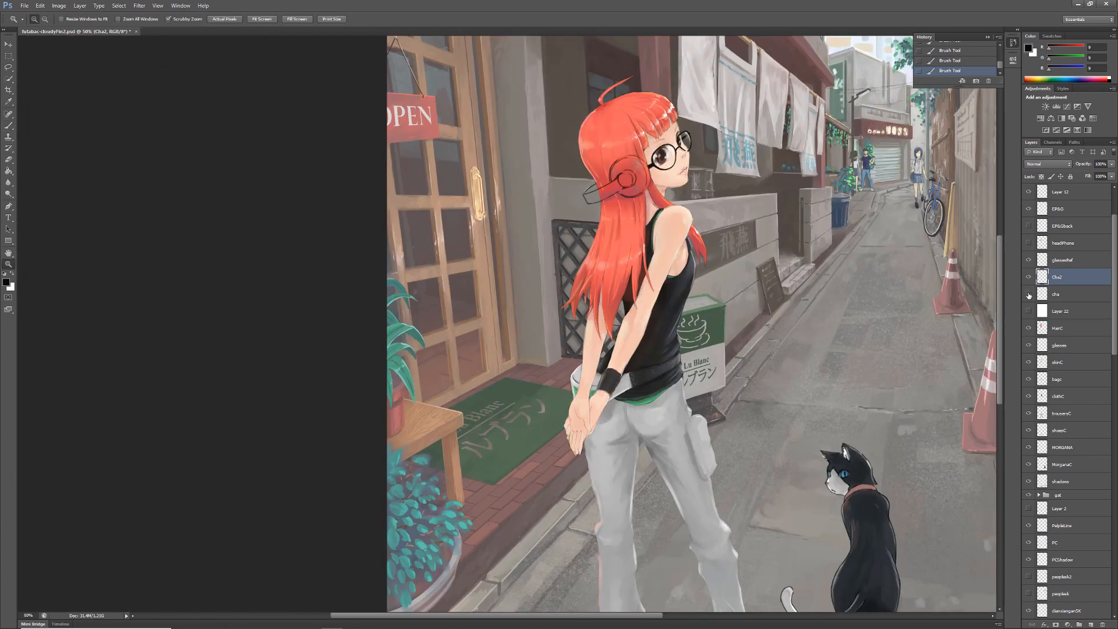
pyautogui.press('b')
pyautogui.press('z')
pyautogui.tripleClick(698, 396)
pyautogui.moveTo(693, 380); pyautogui.dragTo(726, 329)
pyautogui.moveTo(1028, 294); pyautogui.dragTo(1028, 311)
pyautogui.press('b')
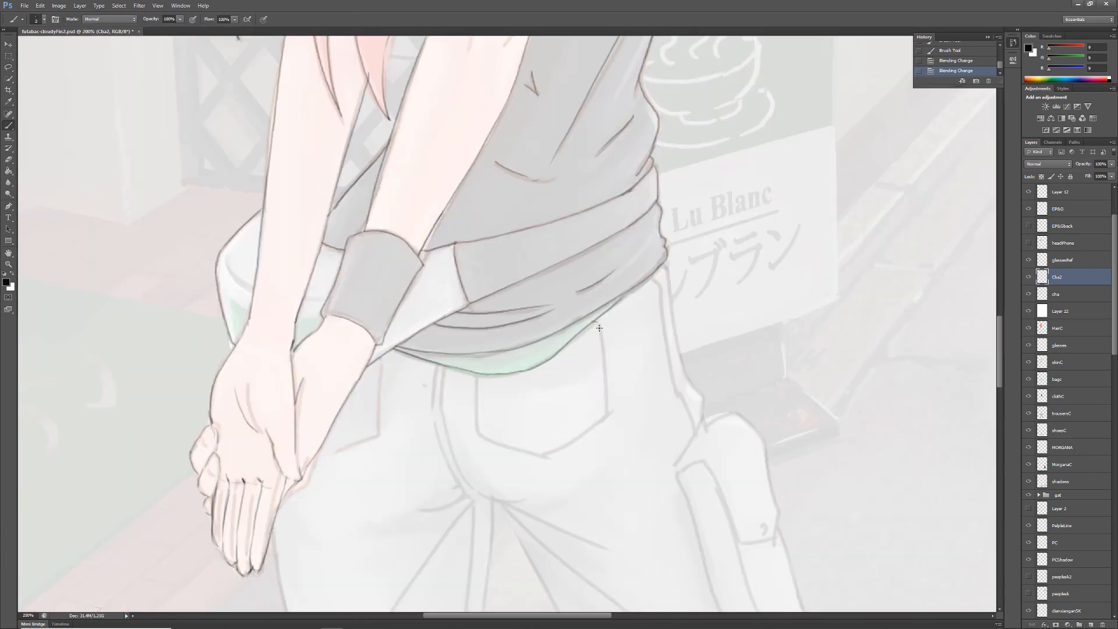
# Trace the trousers' near back pocket and the side seam running down from the waist.
pyautogui.moveTo(597, 322); pyautogui.dragTo(609, 413)
pyautogui.moveTo(476, 373)
pyautogui.mouseDown()
pyautogui.moveTo(524, 451)
pyautogui.moveTo(546, 454)
pyautogui.mouseUp()
pyautogui.moveTo(547, 454); pyautogui.dragTo(609, 413)
pyautogui.moveTo(653, 278)
pyautogui.mouseDown()
pyautogui.moveTo(694, 434)
pyautogui.moveTo(703, 419)
pyautogui.mouseUp()
pyautogui.moveTo(564, 343); pyautogui.dragTo(592, 232)
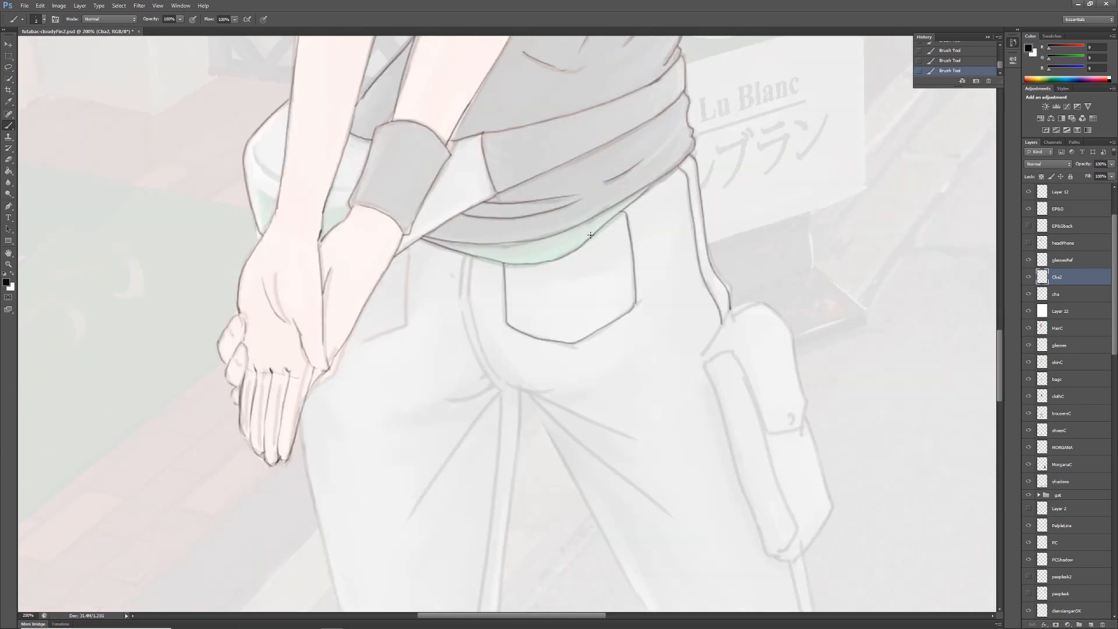
# Trace the far back pocket beside the wrist and the adjoining trouser seat lines.
pyautogui.moveTo(408, 252)
pyautogui.mouseDown()
pyautogui.moveTo(370, 348)
pyautogui.moveTo(397, 337)
pyautogui.mouseUp()
pyautogui.press('e')
pyautogui.press('b')
pyautogui.moveTo(347, 345); pyautogui.dragTo(378, 336)
pyautogui.moveTo(431, 195)
pyautogui.mouseDown()
pyautogui.moveTo(515, 292)
pyautogui.moveTo(467, 288)
pyautogui.moveTo(399, 374)
pyautogui.mouseUp()
pyautogui.moveTo(456, 282); pyautogui.dragTo(426, 298)
# Trace the trousers' crease and seam lines from the seat down the legs.
pyautogui.moveTo(491, 291)
pyautogui.mouseDown()
pyautogui.moveTo(592, 380)
pyautogui.moveTo(564, 427)
pyautogui.moveTo(594, 488)
pyautogui.mouseUp()
pyautogui.moveTo(594, 488)
pyautogui.mouseDown()
pyautogui.moveTo(484, 160)
pyautogui.moveTo(578, 365)
pyautogui.mouseUp()
pyautogui.moveTo(573, 349); pyautogui.dragTo(633, 530)
pyautogui.moveTo(633, 530)
pyautogui.mouseDown()
pyautogui.moveTo(593, 276)
pyautogui.moveTo(647, 536)
pyautogui.moveTo(579, 399)
pyautogui.mouseUp()
pyautogui.moveTo(580, 399); pyautogui.dragTo(599, 457)
pyautogui.moveTo(551, 205)
pyautogui.mouseDown()
pyautogui.moveTo(586, 323)
pyautogui.moveTo(600, 456)
pyautogui.mouseUp()
pyautogui.moveTo(600, 456); pyautogui.dragTo(506, 392)
# Trace the lower trouser leg's outer edges and the long folds running down to its hem.
pyautogui.moveTo(630, 233); pyautogui.dragTo(696, 582)
pyautogui.moveTo(435, 223)
pyautogui.mouseDown()
pyautogui.moveTo(415, 257)
pyautogui.moveTo(517, 299)
pyautogui.moveTo(513, 328)
pyautogui.mouseUp()
pyautogui.moveTo(418, 262)
pyautogui.mouseDown()
pyautogui.moveTo(494, 333)
pyautogui.moveTo(513, 328)
pyautogui.mouseUp()
pyautogui.moveTo(504, 314); pyautogui.dragTo(507, 321)
pyautogui.moveTo(516, 312)
pyautogui.mouseDown()
pyautogui.moveTo(535, 427)
pyautogui.moveTo(481, 456)
pyautogui.mouseUp()
pyautogui.moveTo(417, 263); pyautogui.dragTo(480, 455)
pyautogui.moveTo(477, 332)
pyautogui.mouseDown()
pyautogui.moveTo(507, 434)
pyautogui.moveTo(488, 452)
pyautogui.mouseUp()
# Trace the right-hand trouser leg's hem, the ankle below it and the outline of its shoe.
pyautogui.moveTo(515, 455)
pyautogui.mouseDown()
pyautogui.moveTo(484, 175)
pyautogui.moveTo(509, 312)
pyautogui.moveTo(554, 373)
pyautogui.moveTo(574, 447)
pyautogui.mouseUp()
pyautogui.moveTo(471, 178)
pyautogui.mouseDown()
pyautogui.moveTo(507, 318)
pyautogui.moveTo(574, 447)
pyautogui.mouseUp()
pyautogui.moveTo(442, 457)
pyautogui.mouseDown()
pyautogui.moveTo(530, 379)
pyautogui.moveTo(544, 262)
pyautogui.moveTo(557, 250)
pyautogui.moveTo(536, 442)
pyautogui.moveTo(596, 298)
pyautogui.moveTo(598, 253)
pyautogui.mouseUp()
pyautogui.moveTo(569, 387); pyautogui.dragTo(478, 390)
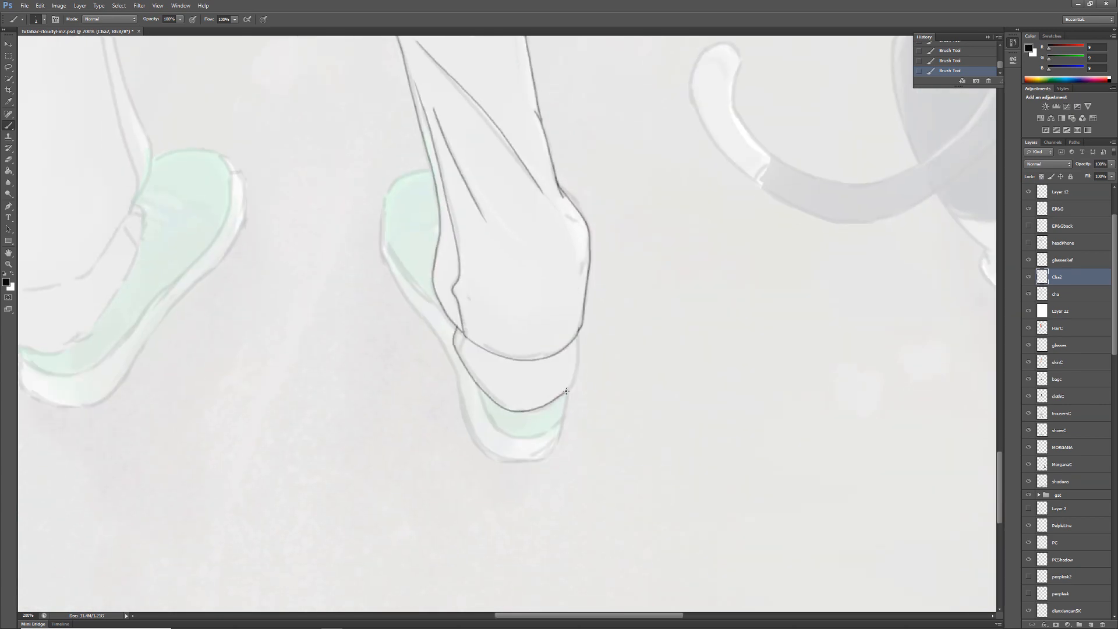
pyautogui.moveTo(582, 330); pyautogui.dragTo(563, 393)
pyautogui.moveTo(513, 402); pyautogui.dragTo(554, 498)
pyautogui.moveTo(423, 349); pyautogui.dragTo(494, 429)
# Trace the outer edge of the left-hand trouser leg from the hand down past the knee.
pyautogui.moveTo(468, 266)
pyautogui.mouseDown()
pyautogui.moveTo(450, 406)
pyautogui.moveTo(529, 566)
pyautogui.moveTo(512, 539)
pyautogui.mouseUp()
pyautogui.moveTo(513, 480); pyautogui.dragTo(602, 515)
pyautogui.moveTo(372, 175); pyautogui.dragTo(600, 495)
pyautogui.moveTo(350, 169); pyautogui.dragTo(567, 481)
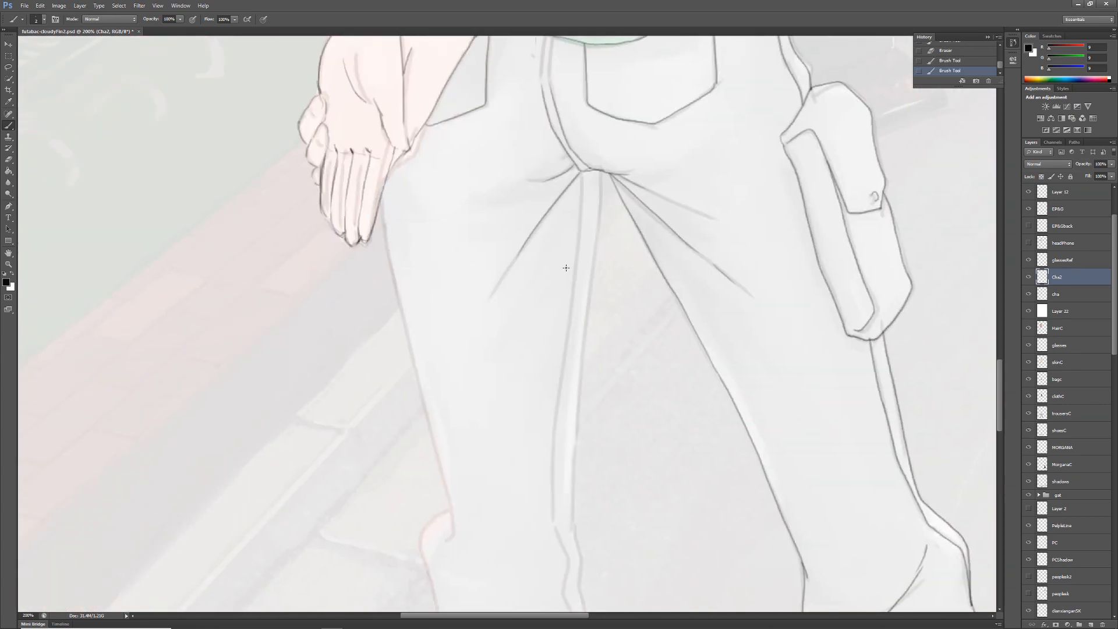
pyautogui.moveTo(379, 193); pyautogui.dragTo(449, 543)
pyautogui.moveTo(458, 516)
pyautogui.mouseDown()
pyautogui.moveTo(473, 143)
pyautogui.moveTo(451, 210)
pyautogui.moveTo(457, 297)
pyautogui.mouseUp()
pyautogui.moveTo(457, 297)
pyautogui.mouseDown()
pyautogui.moveTo(451, 140)
pyautogui.moveTo(456, 375)
pyautogui.moveTo(544, 481)
pyautogui.mouseUp()
# Trace the left-hand trouser leg's inner edge and the parallel seam running down from the crotch.
pyautogui.moveTo(611, 64); pyautogui.dragTo(580, 600)
pyautogui.moveTo(589, 172); pyautogui.dragTo(549, 531)
pyautogui.moveTo(587, 552)
pyautogui.mouseDown()
pyautogui.moveTo(574, 169)
pyautogui.moveTo(549, 382)
pyautogui.moveTo(591, 516)
pyautogui.mouseUp()
pyautogui.moveTo(589, 524)
pyautogui.mouseDown()
pyautogui.moveTo(649, 327)
pyautogui.moveTo(579, 426)
pyautogui.mouseUp()
pyautogui.moveTo(605, 49); pyautogui.dragTo(516, 603)
# Trace the left-hand trouser leg's hem, the ankle and the sole outline of its shoe.
pyautogui.moveTo(508, 145)
pyautogui.mouseDown()
pyautogui.moveTo(479, 396)
pyautogui.moveTo(497, 560)
pyautogui.mouseUp()
pyautogui.moveTo(497, 559)
pyautogui.mouseDown()
pyautogui.moveTo(522, 282)
pyautogui.moveTo(537, 416)
pyautogui.mouseUp()
pyautogui.moveTo(536, 415)
pyautogui.mouseDown()
pyautogui.moveTo(512, 192)
pyautogui.moveTo(549, 449)
pyautogui.moveTo(478, 549)
pyautogui.mouseUp()
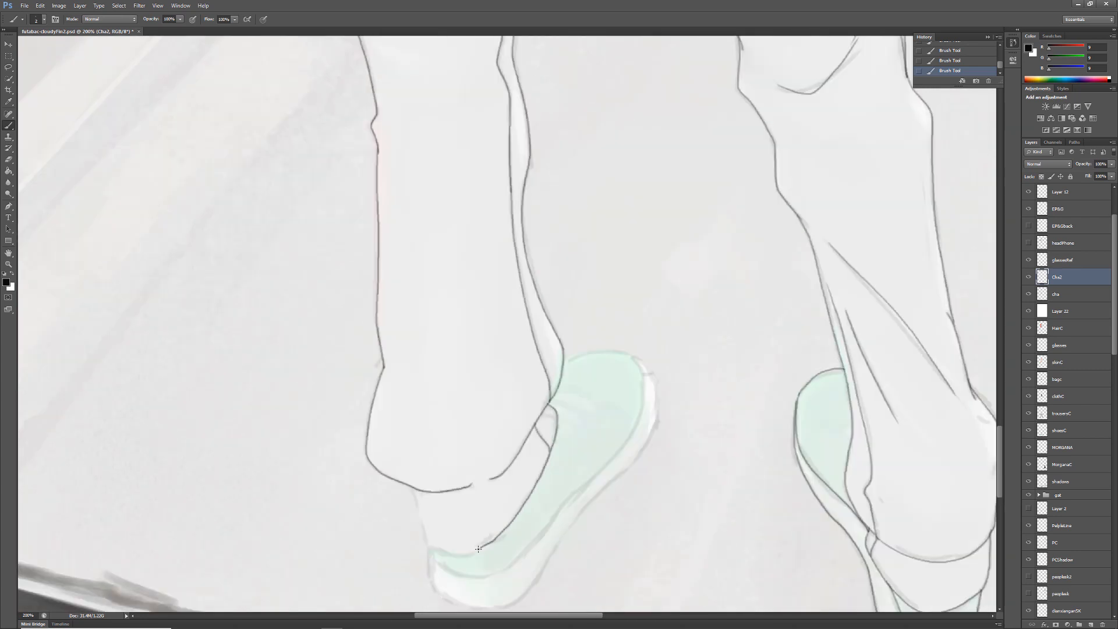
pyautogui.scroll(-3, 407, 485)
pyautogui.moveTo(430, 389); pyautogui.dragTo(464, 444)
pyautogui.moveTo(600, 329); pyautogui.dragTo(643, 291)
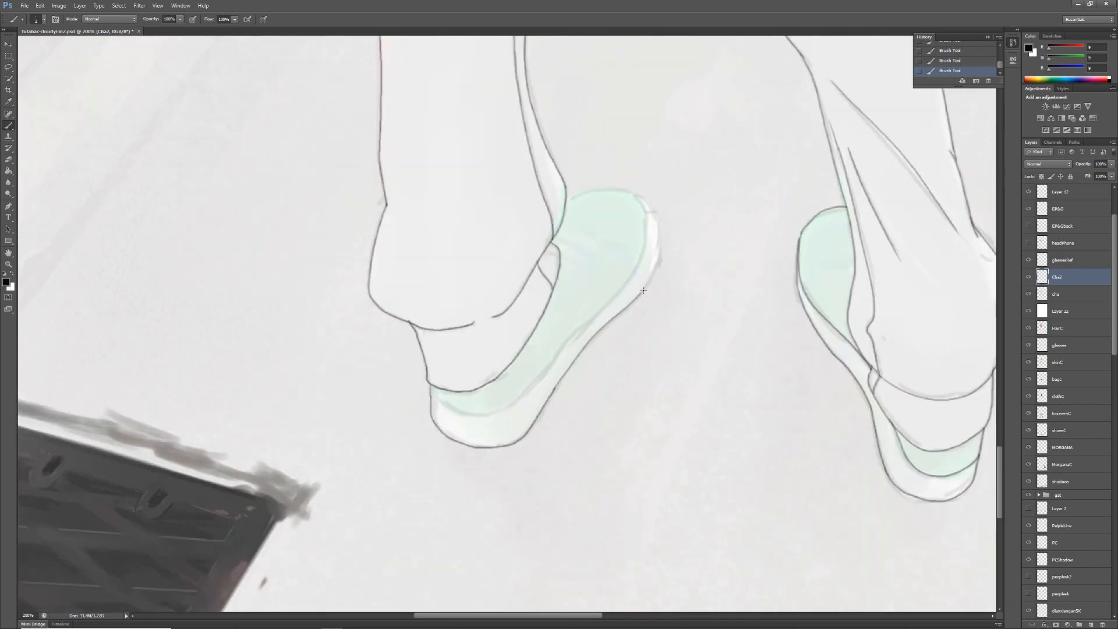
pyautogui.moveTo(638, 195)
pyautogui.mouseDown()
pyautogui.moveTo(526, 395)
pyautogui.moveTo(326, 372)
pyautogui.mouseUp()
# Lower the opacity of the EP&G layer and add a new layer above it named EP&G2.
pyautogui.press('z')
pyautogui.moveTo(431, 182); pyautogui.dragTo(559, 182)
pyautogui.click(1067, 212)
pyautogui.moveTo(1112, 164); pyautogui.dragTo(1078, 173)
pyautogui.click(1091, 624)
pyautogui.doubleClick(1059, 209)
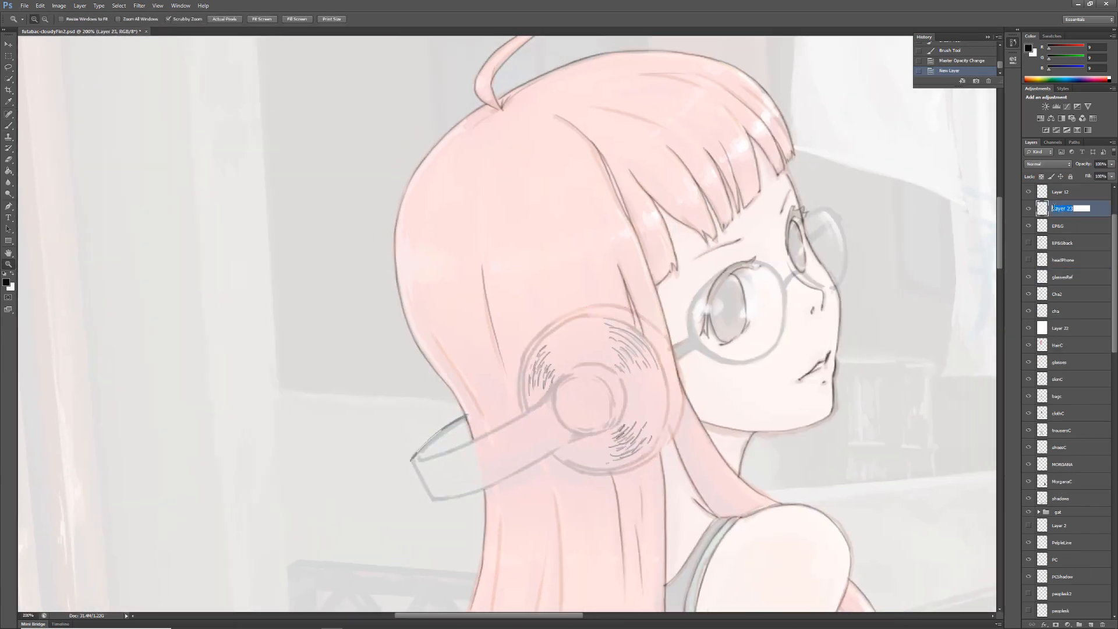
pyautogui.write('EP&G2')
pyautogui.press('Return')
# Trace the headphone's band, centre disc and the upper edge of its ear cup with thin lines.
pyautogui.press('b')
pyautogui.moveTo(496, 443); pyautogui.dragTo(564, 294)
pyautogui.moveTo(501, 349)
pyautogui.mouseDown()
pyautogui.moveTo(563, 336)
pyautogui.moveTo(664, 285)
pyautogui.mouseUp()
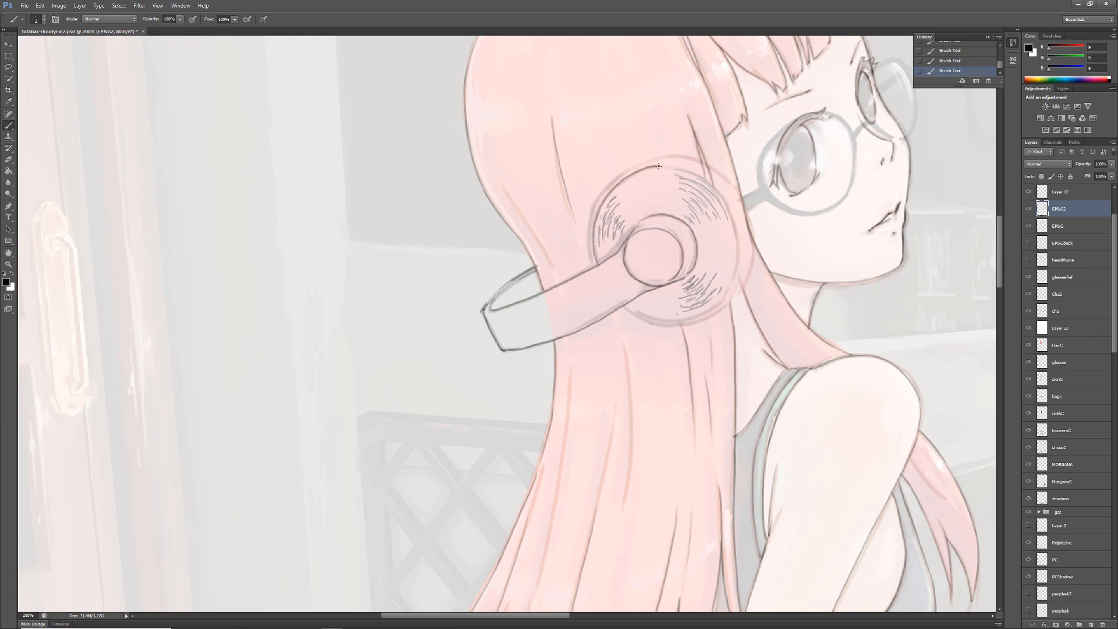
pyautogui.press('e')
pyautogui.moveTo(658, 167); pyautogui.dragTo(605, 195)
pyautogui.moveTo(691, 175); pyautogui.dragTo(733, 288)
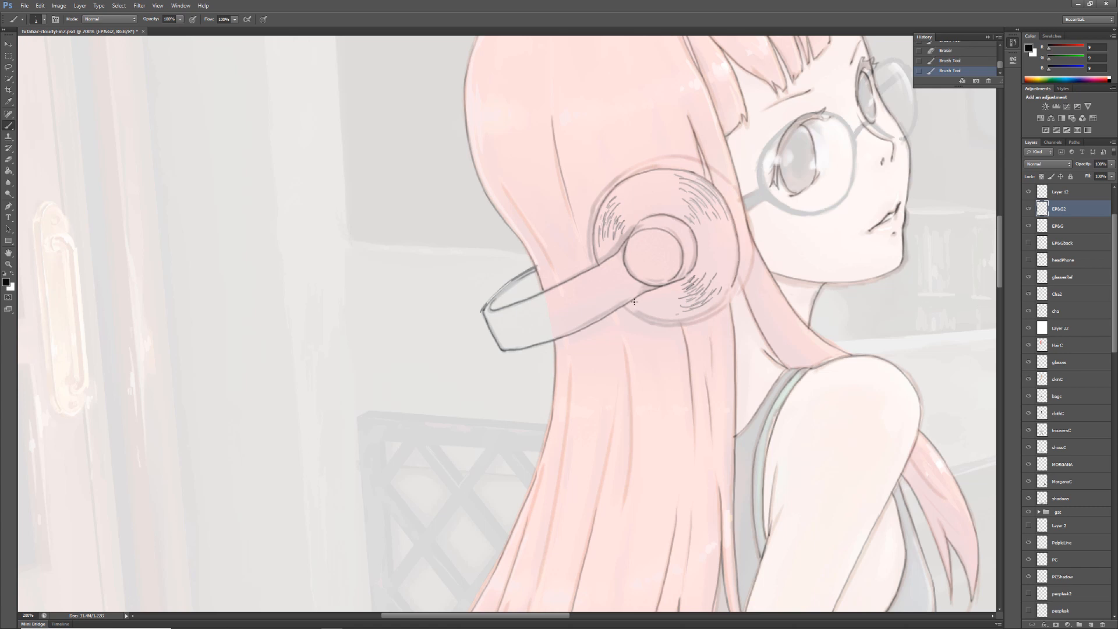
# Trace the ear cup's lower edge and the rim of the cushion around it.
pyautogui.moveTo(623, 304); pyautogui.dragTo(732, 290)
pyautogui.hotkey('ctrl', 'z')
pyautogui.moveTo(626, 303); pyautogui.dragTo(647, 319)
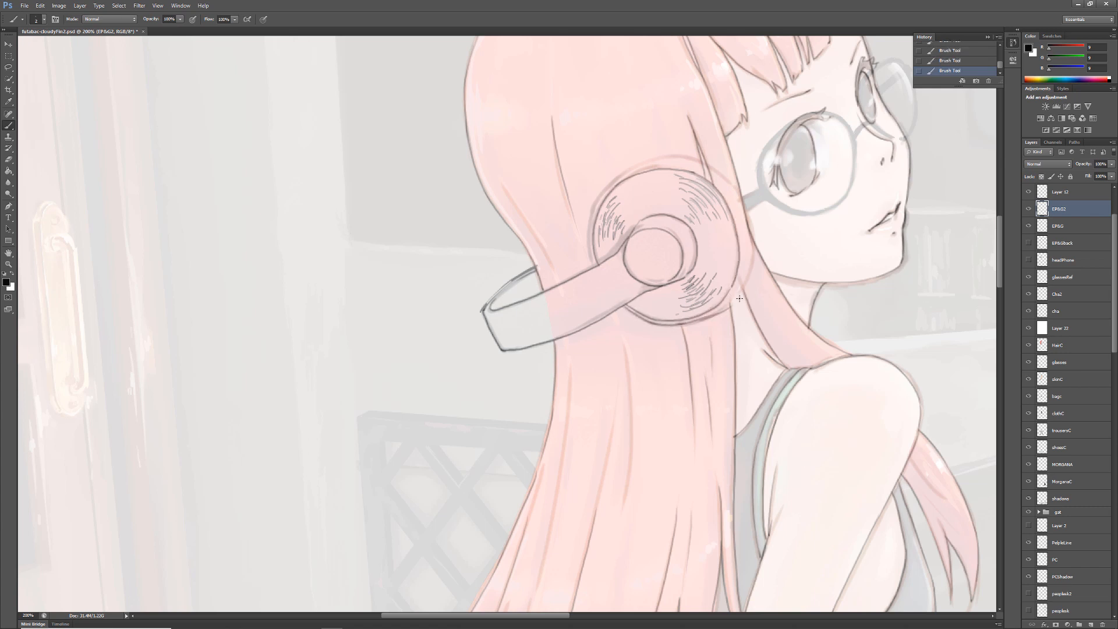
pyautogui.moveTo(649, 160); pyautogui.dragTo(590, 248)
pyautogui.moveTo(672, 156); pyautogui.dragTo(752, 227)
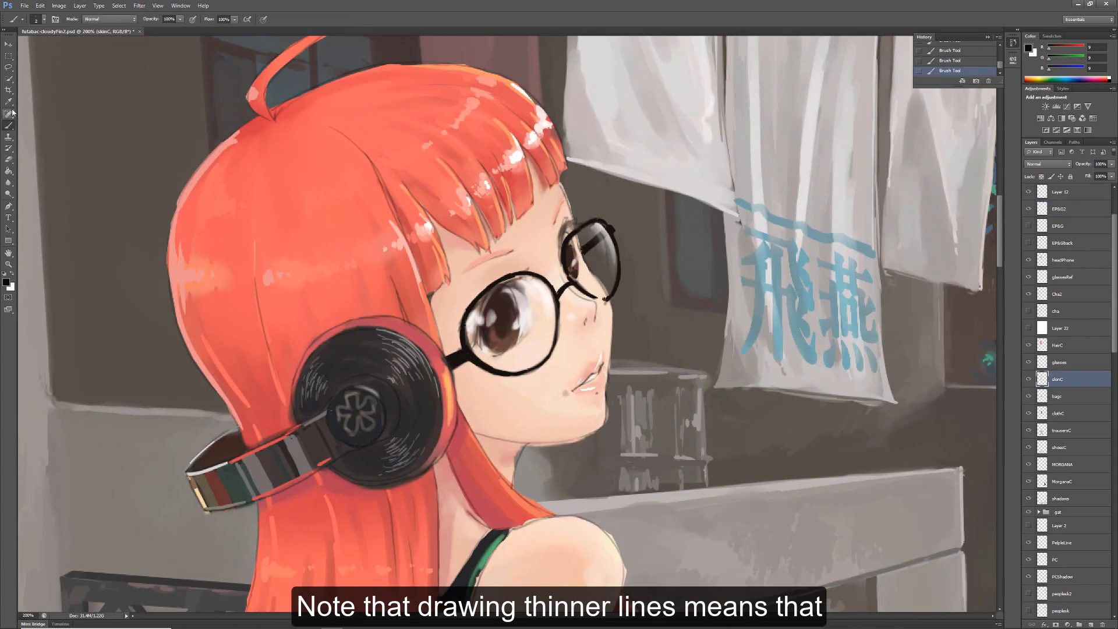
# Erase the skin colour spilling past the face's edge beside the glasses and chin on the skinC layer.
pyautogui.press('e')
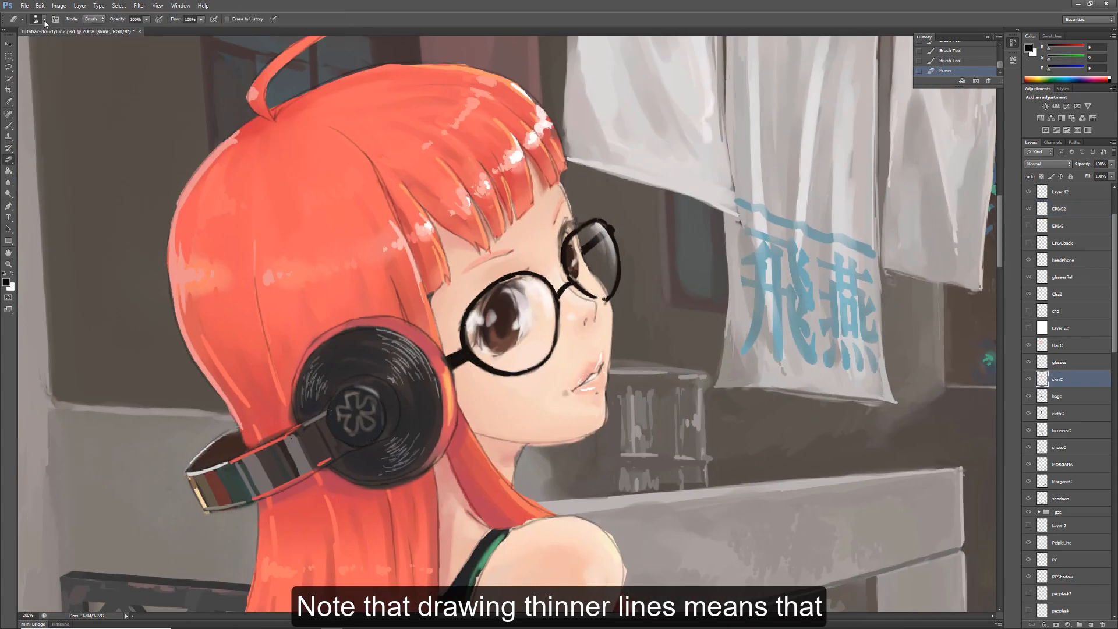
pyautogui.moveTo(573, 209); pyautogui.dragTo(599, 274)
pyautogui.moveTo(611, 398); pyautogui.dragTo(610, 423)
# Sample the skin tone near the nose, reduce the brush size and paint the face's edge up to the lineart.
pyautogui.press('b')
pyautogui.keyDown('alt'); pyautogui.click(591, 302); pyautogui.keyUp('alt')
pyautogui.click(44, 19)
pyautogui.moveTo(57, 47); pyautogui.dragTo(53, 47)
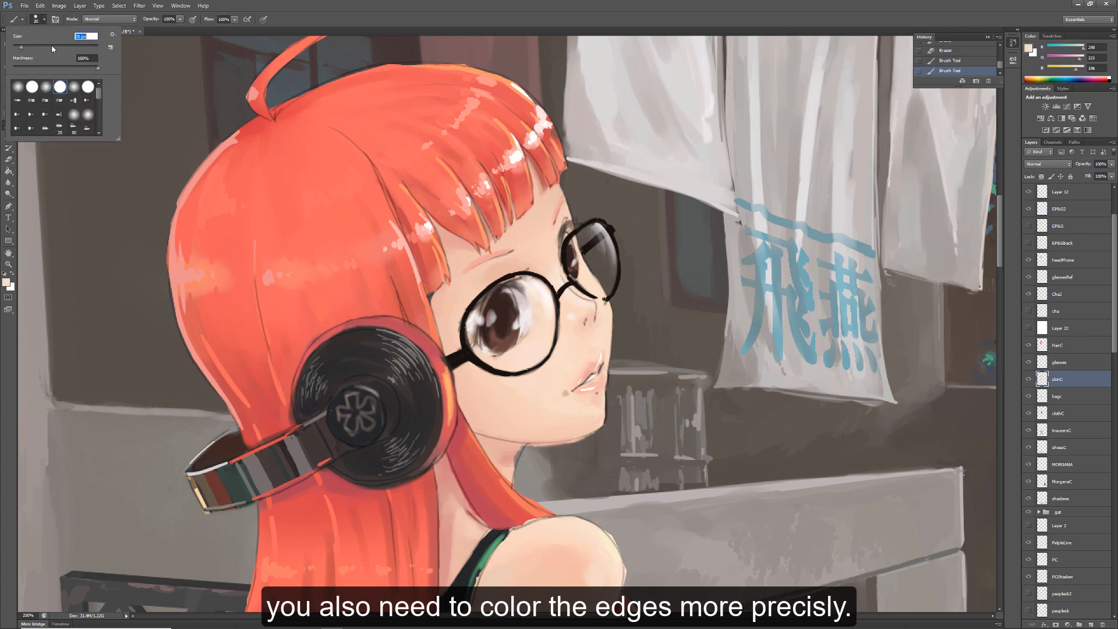
pyautogui.moveTo(587, 272)
pyautogui.mouseDown()
pyautogui.moveTo(601, 287)
pyautogui.moveTo(634, 232)
pyautogui.mouseUp()
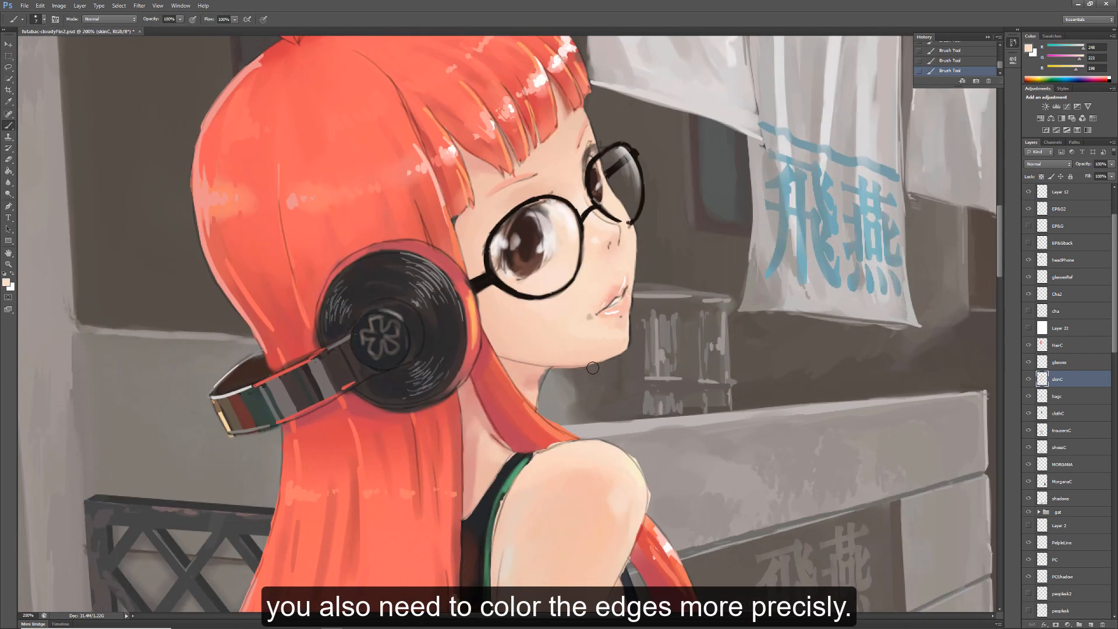
# Fit the skin colour to the chin and neck lines with sampled tones, and erase the spill along the shoulder.
pyautogui.keyDown('alt'); pyautogui.click(574, 362); pyautogui.keyUp('alt')
pyautogui.moveTo(593, 368)
pyautogui.mouseDown()
pyautogui.moveTo(556, 367)
pyautogui.moveTo(578, 367)
pyautogui.mouseUp()
pyautogui.keyDown('alt'); pyautogui.click(536, 383); pyautogui.keyUp('alt')
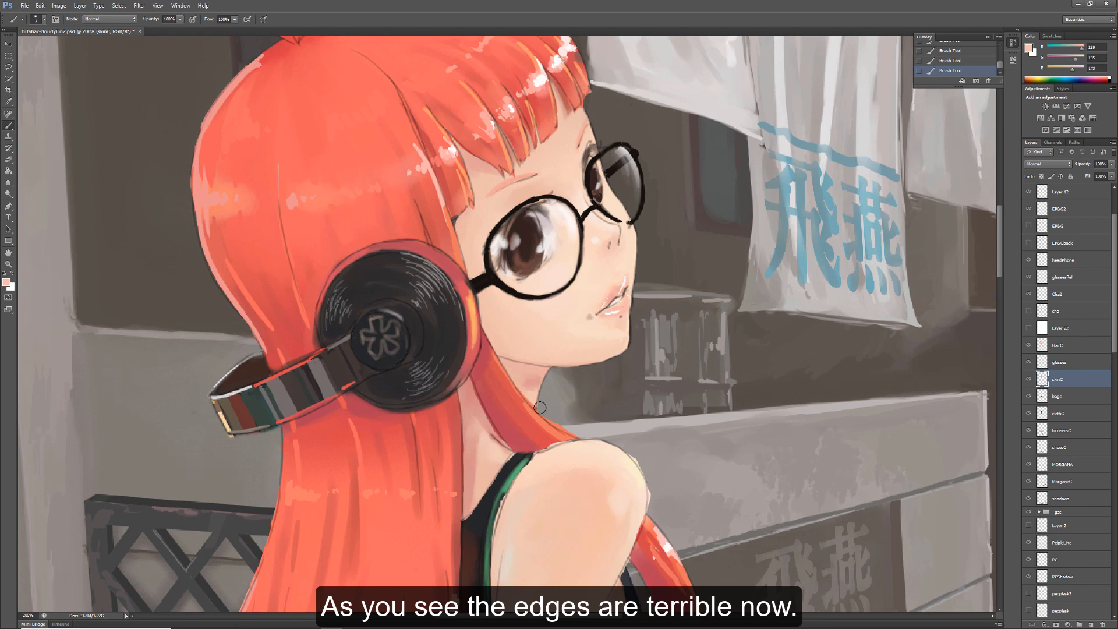
pyautogui.press('e')
pyautogui.moveTo(628, 450); pyautogui.dragTo(642, 473)
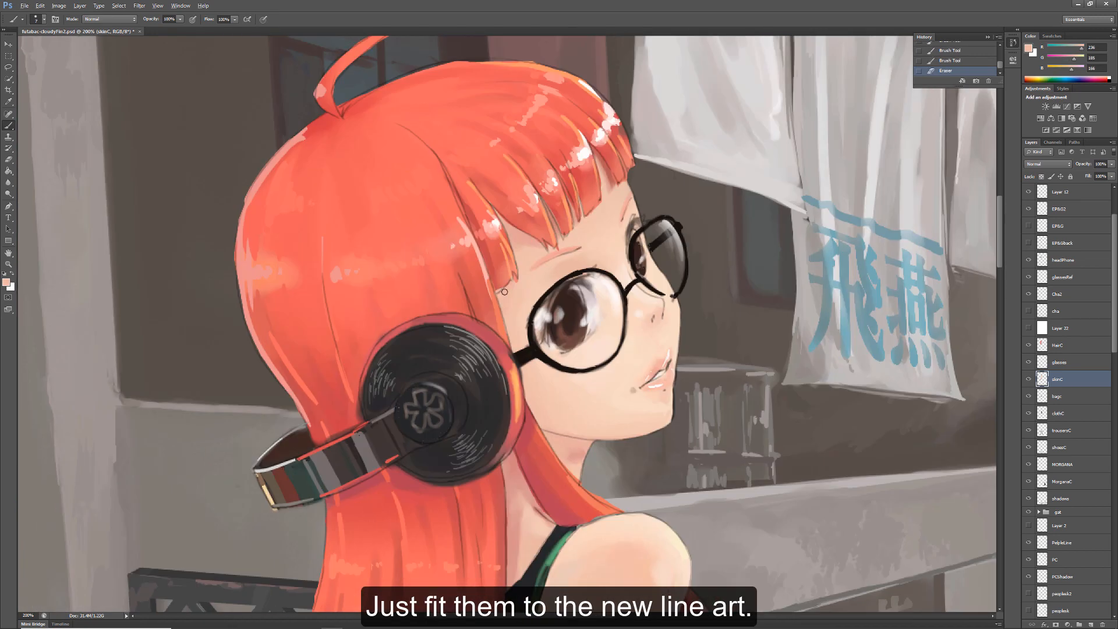
# Touch up the hair beside the forehead and clean the hair's top edge against the lineart on the HairC layer.
pyautogui.click(505, 291)
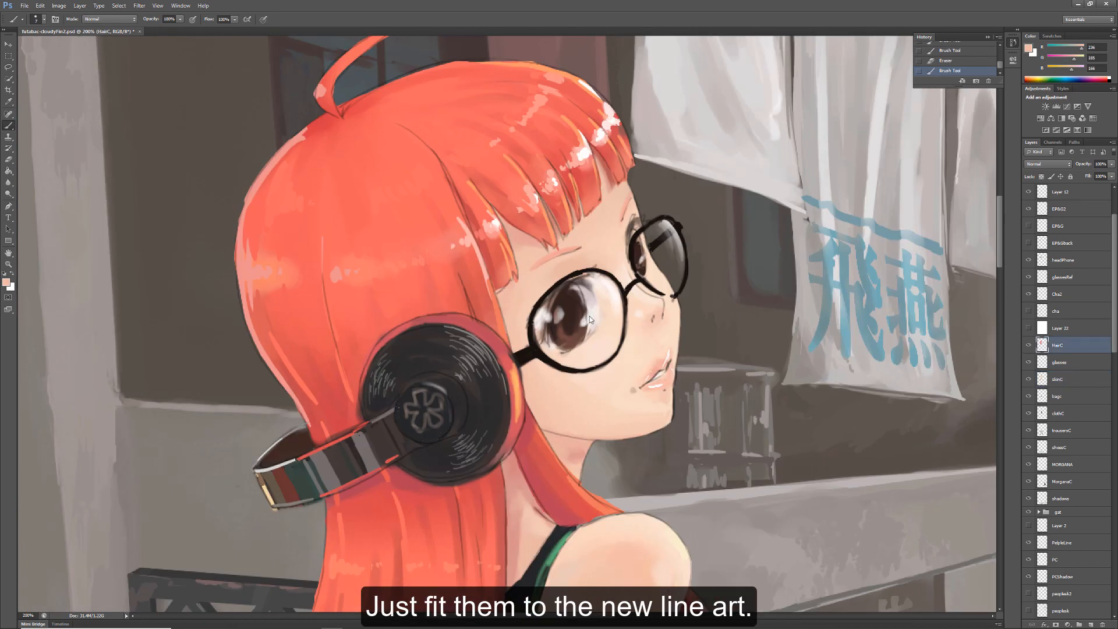
pyautogui.hotkey('alt', ']')
pyautogui.hotkey('alt', ']')
pyautogui.press('b')
pyautogui.moveTo(509, 37); pyautogui.dragTo(286, 136)
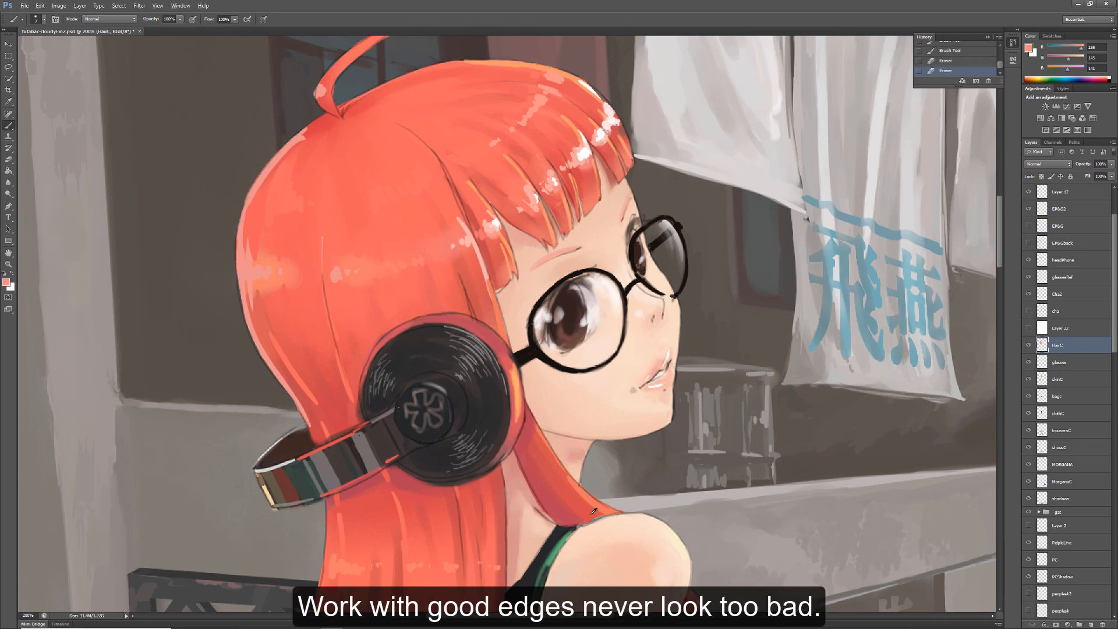
# Retouch the upper lip on the skinC layer with colours sampled from the lips.
pyautogui.press('z')
pyautogui.keyDown('alt'); pyautogui.click(621, 334); pyautogui.keyUp('alt')
pyautogui.keyDown('alt'); pyautogui.click(621, 334); pyautogui.keyUp('alt')
pyautogui.click(615, 312)
pyautogui.click(615, 313)
pyautogui.click(615, 312)
pyautogui.click(615, 312)
pyautogui.press('b')
pyautogui.keyDown('ctrl'); pyautogui.click(568, 261); pyautogui.keyUp('ctrl')
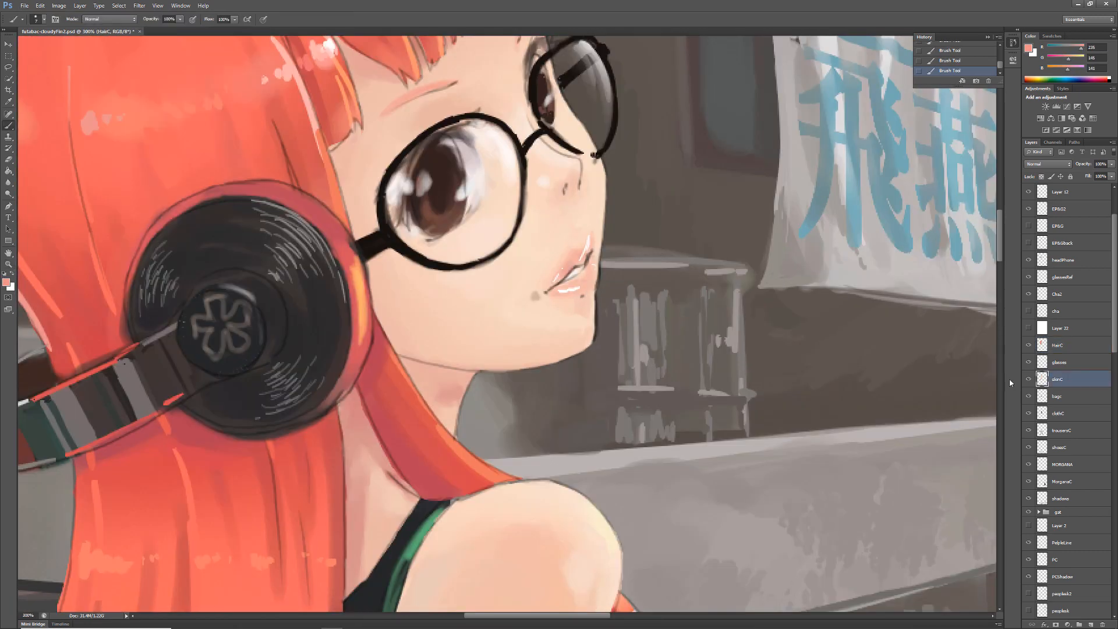
pyautogui.keyDown('alt'); pyautogui.click(567, 261); pyautogui.keyUp('alt')
pyautogui.keyDown('alt'); pyautogui.click(582, 257); pyautogui.keyUp('alt')
pyautogui.keyDown('alt'); pyautogui.click(581, 257); pyautogui.keyUp('alt')
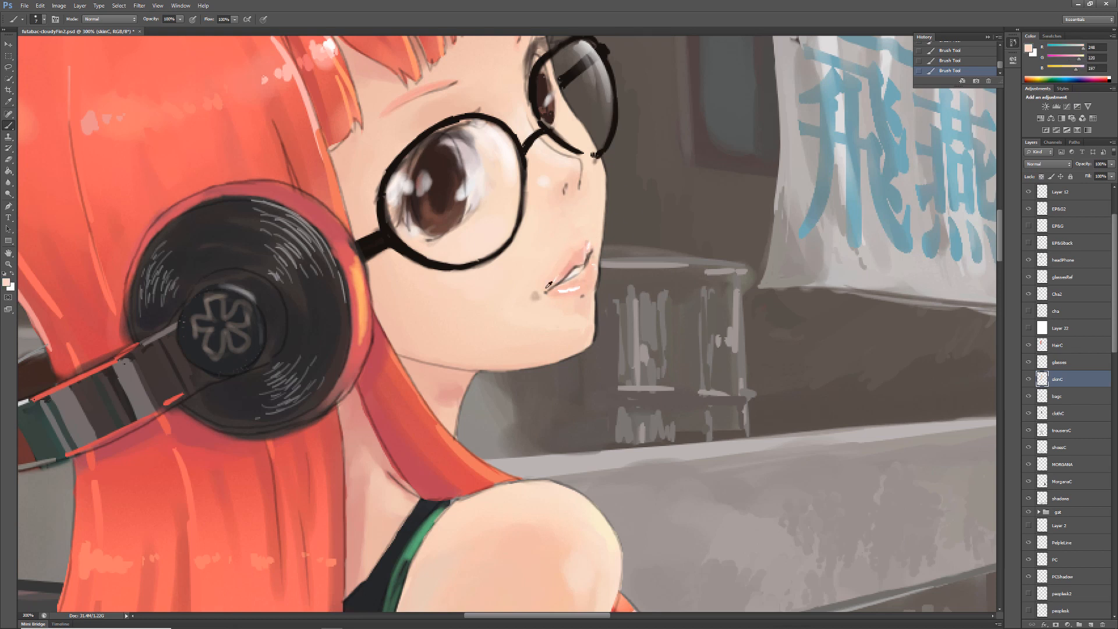
# Paint out the mole beside the mouth and refine the lips with sampled skin and lip colours.
pyautogui.keyDown('alt'); pyautogui.click(548, 286); pyautogui.keyUp('alt')
pyautogui.keyDown('alt'); pyautogui.click(538, 293); pyautogui.keyUp('alt')
pyautogui.keyDown('alt'); pyautogui.click(579, 256); pyautogui.keyUp('alt')
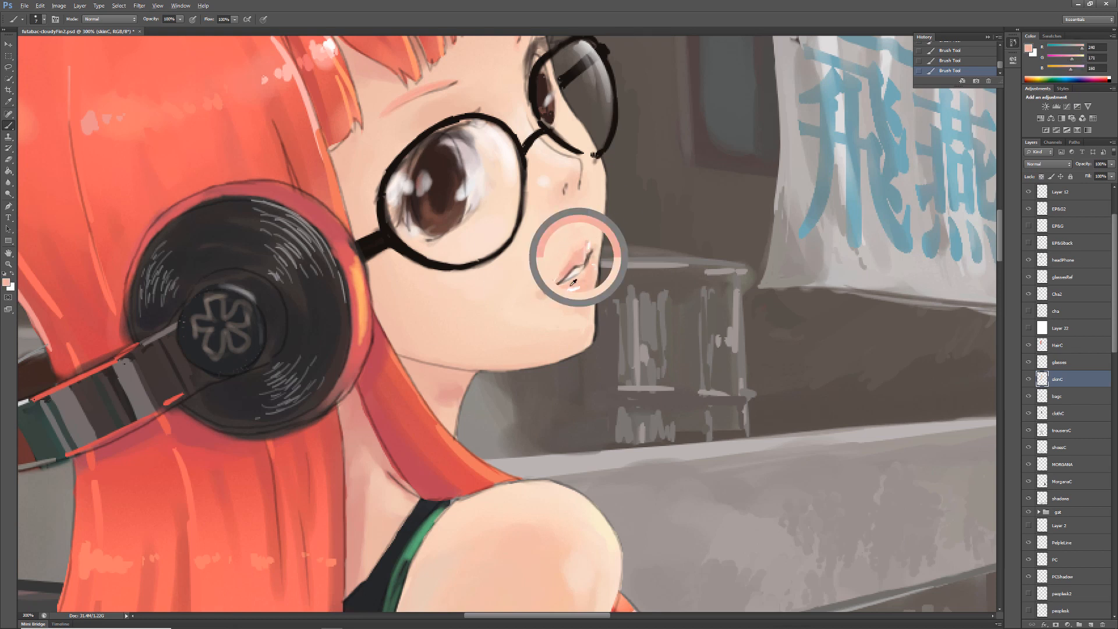
pyautogui.keyDown('alt'); pyautogui.click(577, 285); pyautogui.keyUp('alt')
pyautogui.keyDown('alt'); pyautogui.click(572, 306); pyautogui.keyUp('alt')
# Enlarge the brush and smooth the skin beside and below the mouth with sampled skin tones.
pyautogui.click(44, 20)
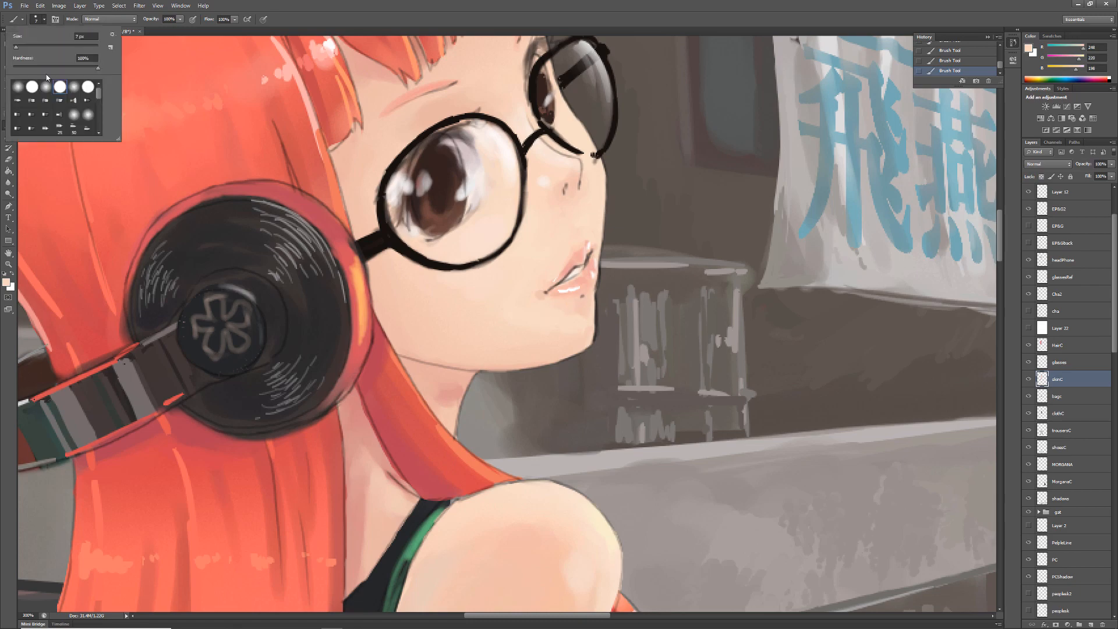
pyautogui.click(61, 47)
pyautogui.click(530, 315)
pyautogui.click(44, 19)
pyautogui.click(50, 47)
pyautogui.keyDown('alt'); pyautogui.click(540, 327); pyautogui.keyUp('alt')
# Duplicate the Cha2 lineart layer.
pyautogui.press('z')
pyautogui.keyDown('alt'); pyautogui.click(547, 323); pyautogui.keyUp('alt')
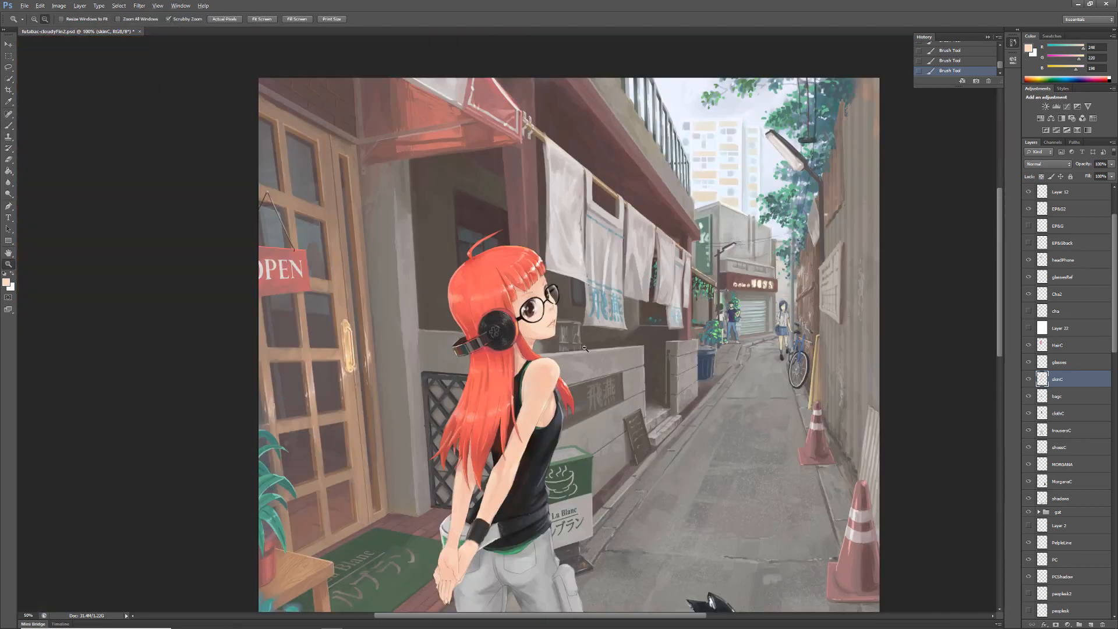
pyautogui.keyDown('alt'); pyautogui.click(495, 198); pyautogui.keyUp('alt')
pyautogui.click(492, 243)
pyautogui.click(489, 242)
pyautogui.click(1065, 294)
pyautogui.click(80, 6)
pyautogui.click(111, 25)
pyautogui.press('Return')
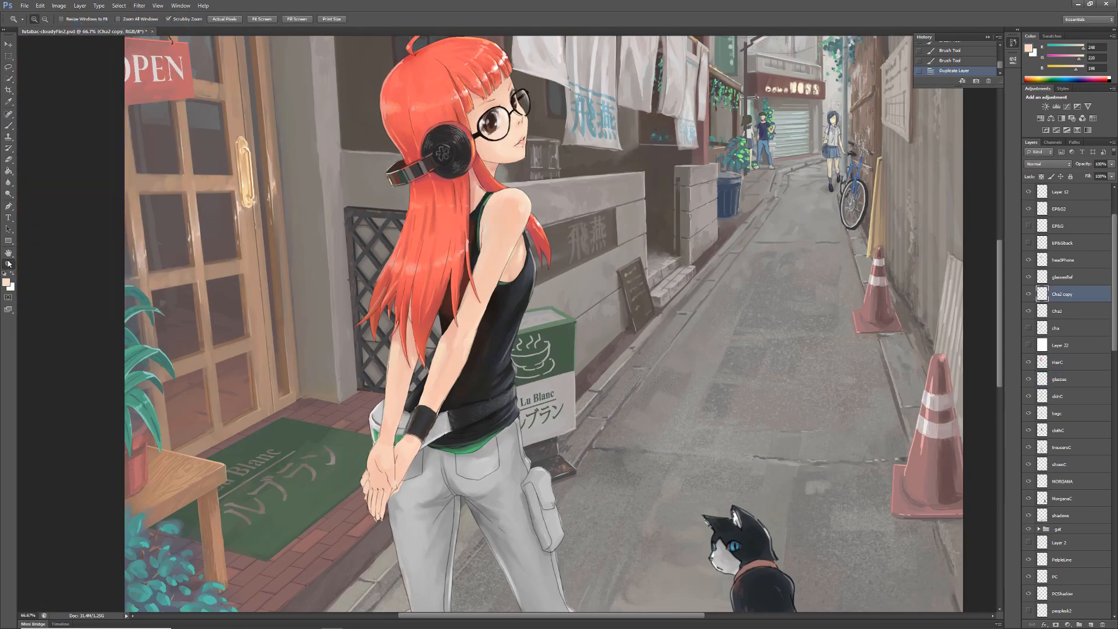
# Reduce the brush size and touch up the hair edge behind the shoulder on the HairC layer.
pyautogui.keyDown('alt'); pyautogui.click(516, 200); pyautogui.keyUp('alt')
pyautogui.keyDown('alt'); pyautogui.click(516, 200); pyautogui.keyUp('alt')
pyautogui.click(521, 202)
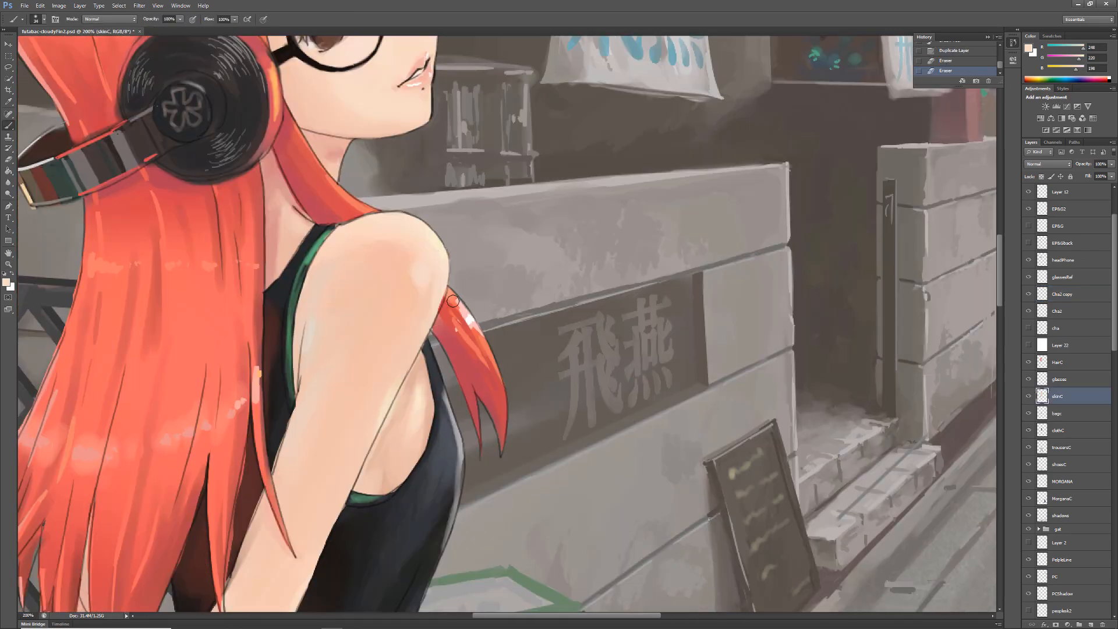
pyautogui.click(43, 19)
pyautogui.moveTo(22, 46); pyautogui.dragTo(20, 47)
pyautogui.click(1057, 362)
pyautogui.moveTo(441, 291); pyautogui.dragTo(438, 302)
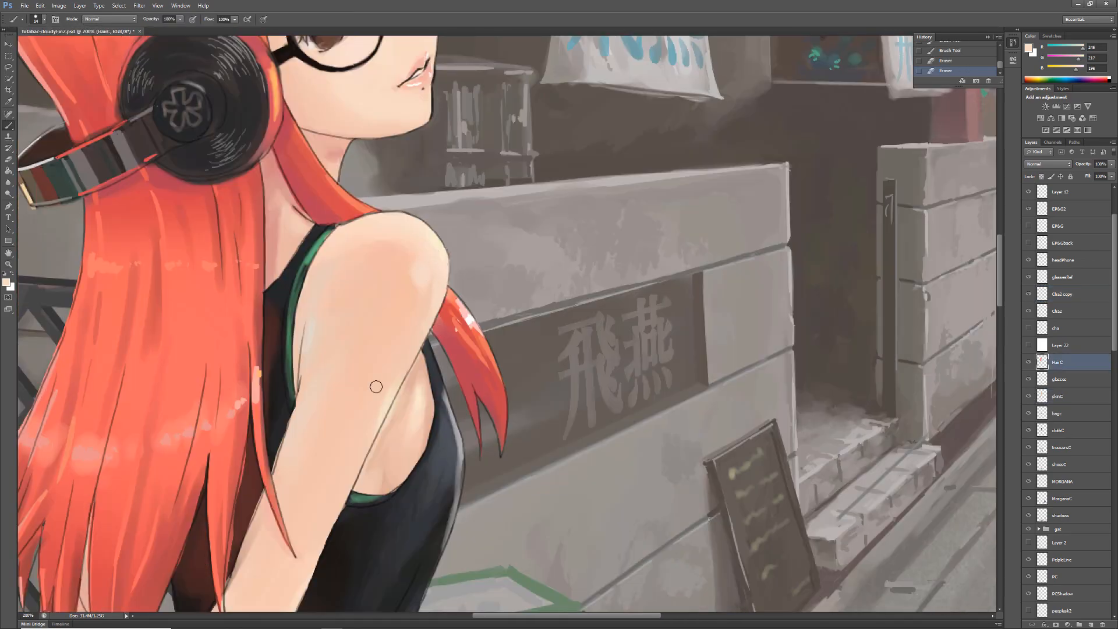
# Paint the upper arm's edges up to the lines on the skinC layer with sampled skin tones.
pyautogui.moveTo(377, 387); pyautogui.dragTo(593, 165)
pyautogui.click(1058, 396)
pyautogui.keyDown('alt'); pyautogui.click(480, 287); pyautogui.keyUp('alt')
pyautogui.moveTo(495, 218); pyautogui.dragTo(474, 290)
pyautogui.keyDown('alt'); pyautogui.click(526, 198); pyautogui.keyUp('alt')
pyautogui.moveTo(496, 240); pyautogui.dragTo(460, 315)
pyautogui.keyDown('alt'); pyautogui.click(464, 315); pyautogui.keyUp('alt')
# Fit the hair colour to the lines of the long strands and tips over the arms on the HairC layer.
pyautogui.click(1053, 361)
pyautogui.moveTo(460, 236); pyautogui.dragTo(442, 407)
pyautogui.keyDown('alt'); pyautogui.click(437, 377); pyautogui.keyUp('alt')
pyautogui.moveTo(409, 313); pyautogui.dragTo(394, 348)
pyautogui.moveTo(364, 421); pyautogui.dragTo(349, 465)
pyautogui.moveTo(344, 481); pyautogui.dragTo(354, 510)
pyautogui.moveTo(320, 469)
pyautogui.mouseDown()
pyautogui.moveTo(331, 505)
pyautogui.moveTo(315, 490)
pyautogui.mouseUp()
pyautogui.keyDown('alt'); pyautogui.click(336, 481); pyautogui.keyUp('alt')
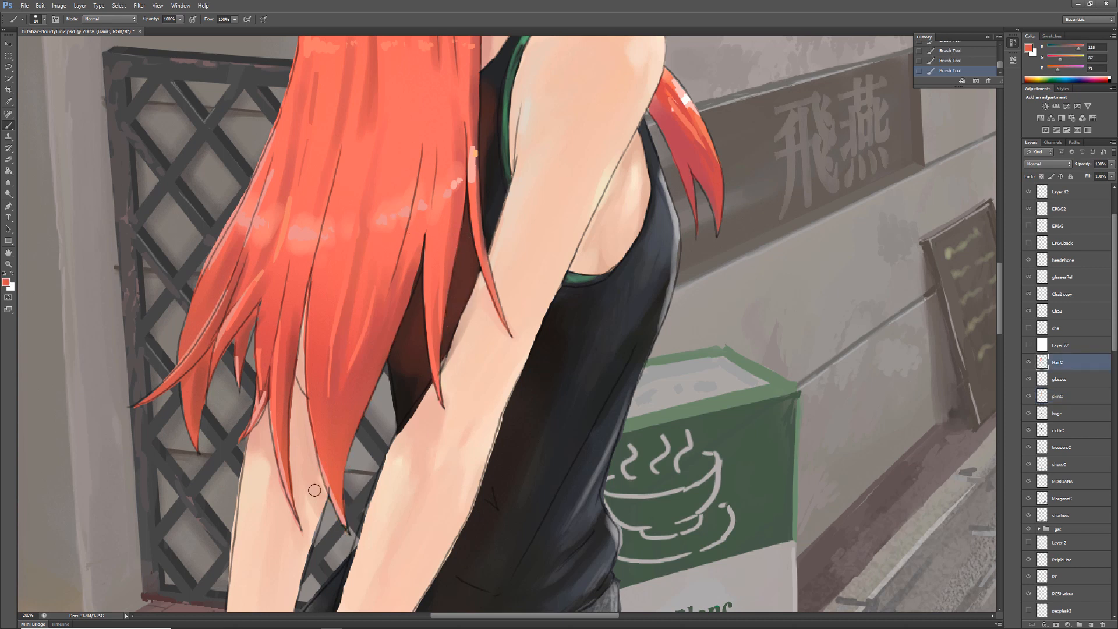
# Fill the gaps between the lower hair strands with sampled reds and clean up the hair's outer edges.
pyautogui.moveTo(299, 369); pyautogui.dragTo(292, 436)
pyautogui.keyDown('alt'); pyautogui.click(303, 303); pyautogui.keyUp('alt')
pyautogui.moveTo(306, 304); pyautogui.dragTo(300, 365)
pyautogui.moveTo(302, 349); pyautogui.dragTo(304, 389)
pyautogui.moveTo(306, 298); pyautogui.dragTo(308, 288)
pyautogui.keyDown('alt'); pyautogui.click(243, 347); pyautogui.keyUp('alt')
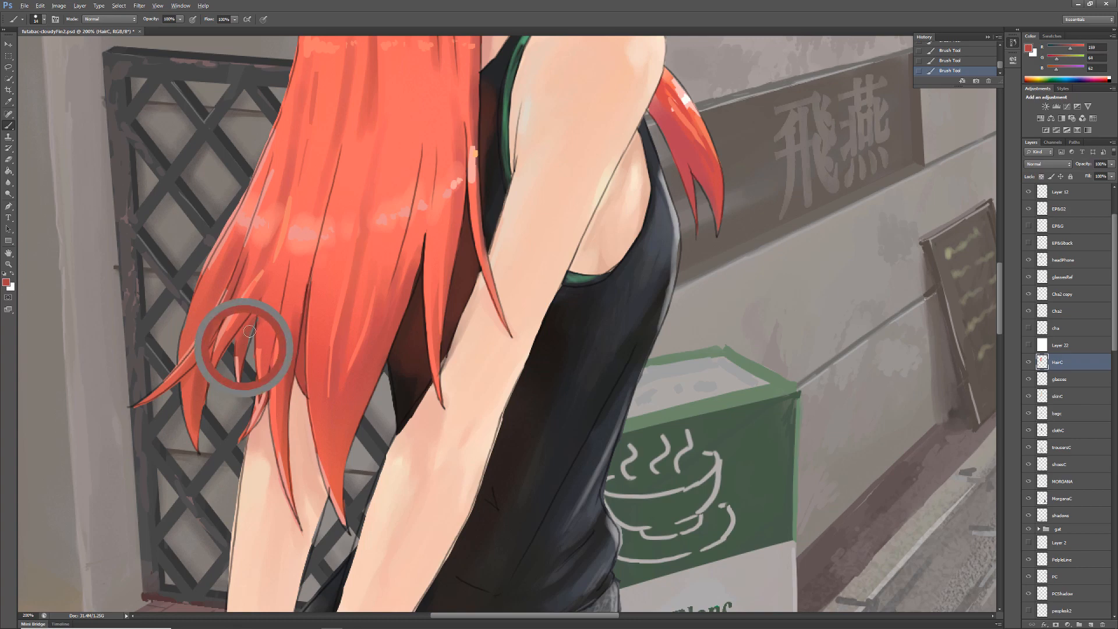
pyautogui.moveTo(192, 344); pyautogui.dragTo(263, 470)
pyautogui.moveTo(356, 213); pyautogui.dragTo(254, 428)
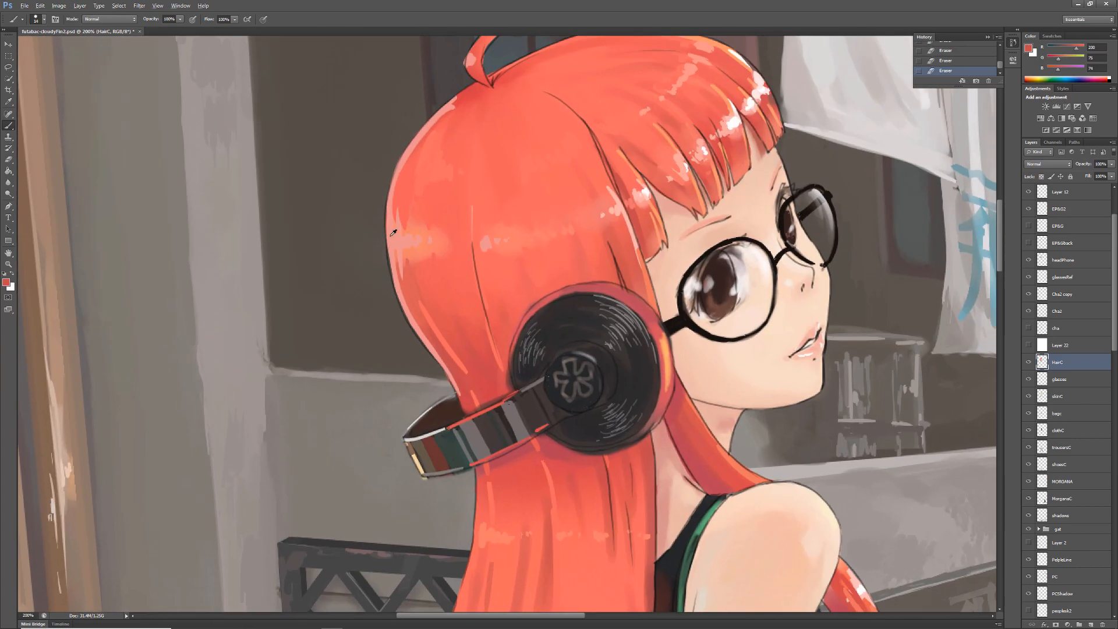
# Fit the forearm's skin colour to the lineart on the skinC layer using tones sampled from the arms.
pyautogui.press('z')
pyautogui.hotkey('ctrl', '0')
pyautogui.click(505, 341)
pyautogui.keyDown('alt'); pyautogui.click(504, 341); pyautogui.keyUp('alt')
pyautogui.keyDown('ctrl'); pyautogui.click(546, 402); pyautogui.keyUp('ctrl')
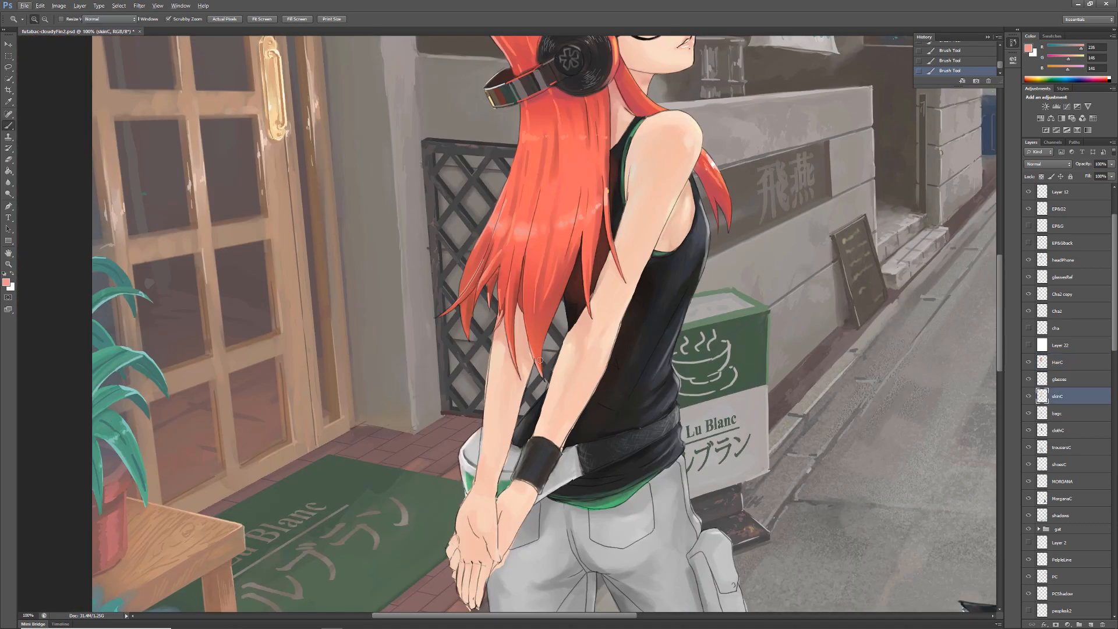
pyautogui.press('b')
pyautogui.keyDown('alt'); pyautogui.click(545, 402); pyautogui.keyUp('alt')
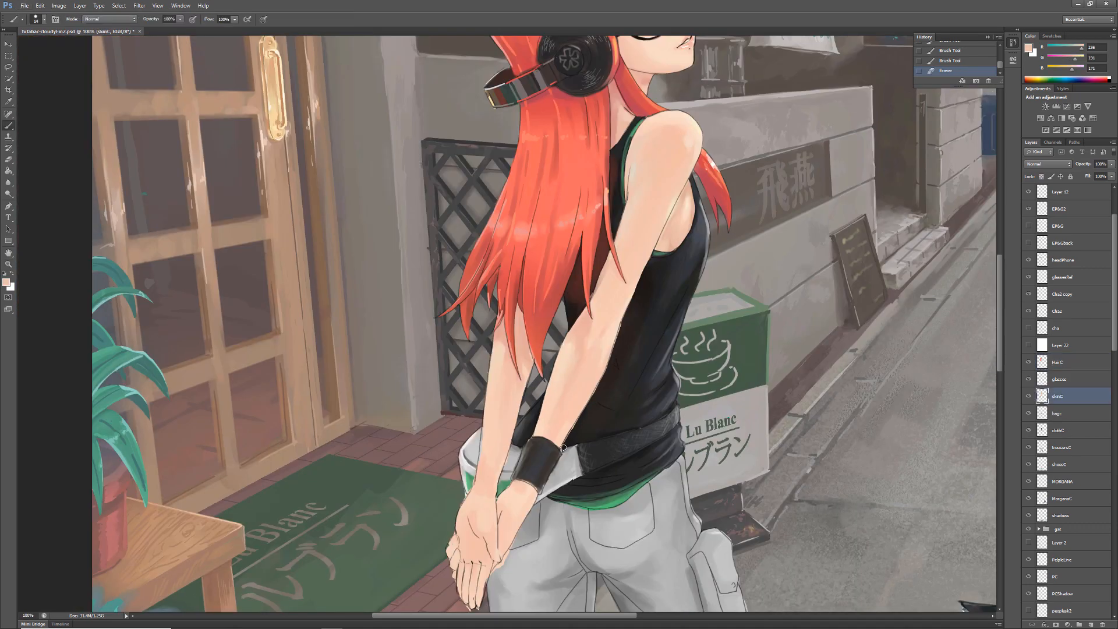
pyautogui.keyDown('alt'); pyautogui.click(608, 334); pyautogui.keyUp('alt')
pyautogui.moveTo(610, 335); pyautogui.dragTo(615, 361)
# Sample the shirt's dark colour on the clothC layer and hide that layer.
pyautogui.moveTo(487, 409); pyautogui.dragTo(531, 236)
pyautogui.keyDown('ctrl'); pyautogui.click(617, 233); pyautogui.keyUp('ctrl')
pyautogui.keyDown('alt'); pyautogui.click(618, 233); pyautogui.keyUp('alt')
pyautogui.click(1029, 429)
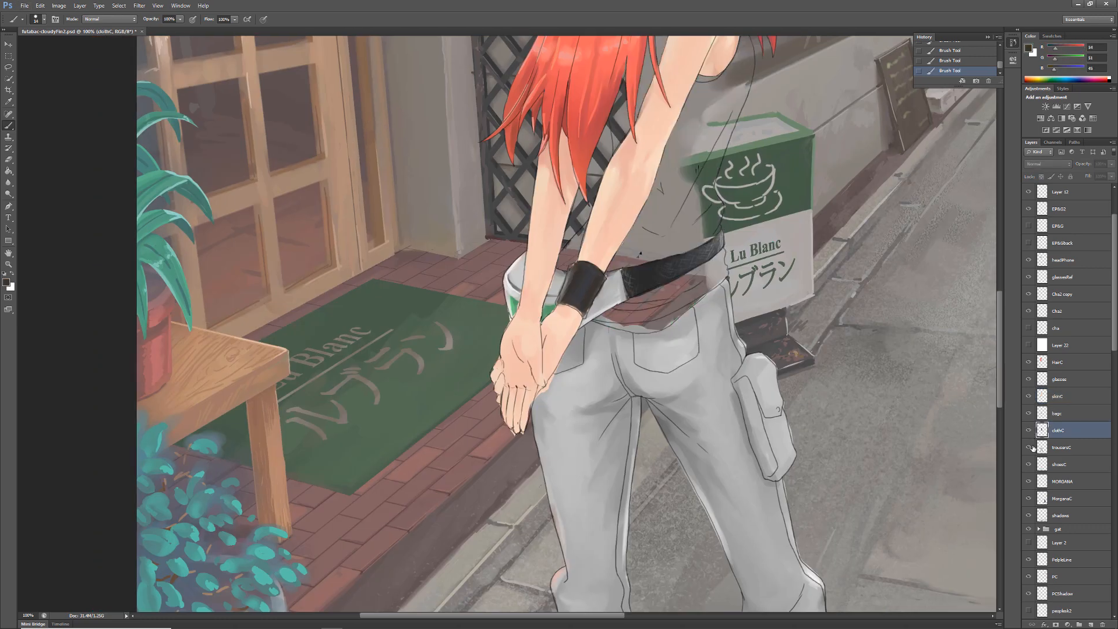
# Show the clothC layer again and fit the forearm's and hand's skin colour to the lines on the skinC layer with sampled tones.
pyautogui.click(1029, 430)
pyautogui.click(1029, 413)
pyautogui.click(1029, 413)
pyautogui.keyDown('ctrl'); pyautogui.click(584, 315); pyautogui.keyUp('ctrl')
pyautogui.keyDown('alt'); pyautogui.click(584, 315); pyautogui.keyUp('alt')
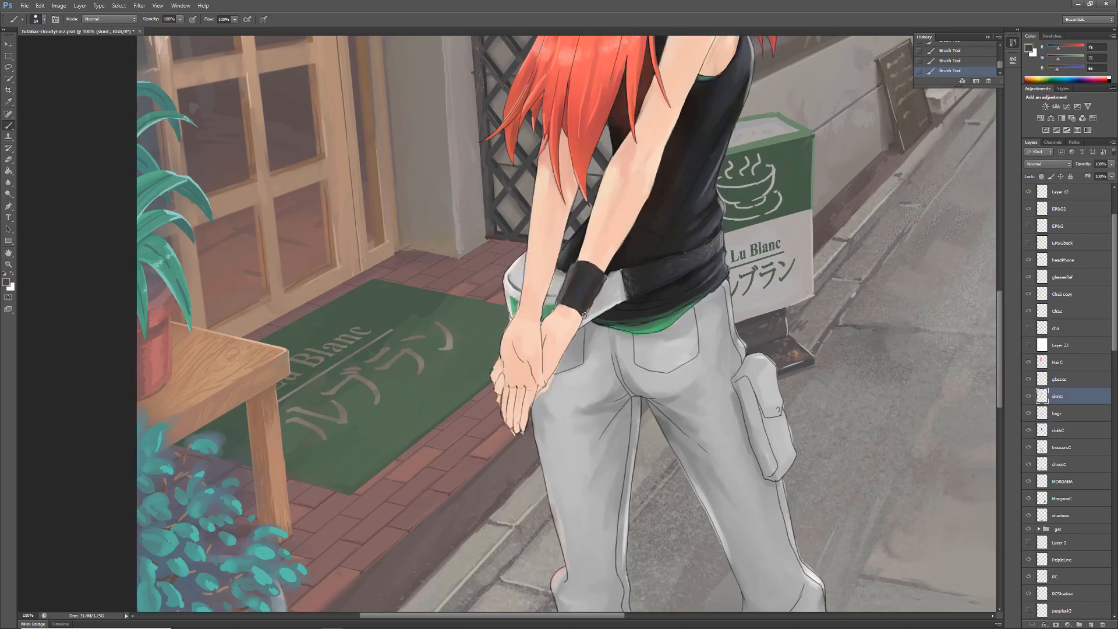
pyautogui.keyDown('alt'); pyautogui.click(568, 216); pyautogui.keyUp('alt')
pyautogui.moveTo(568, 216); pyautogui.dragTo(571, 207)
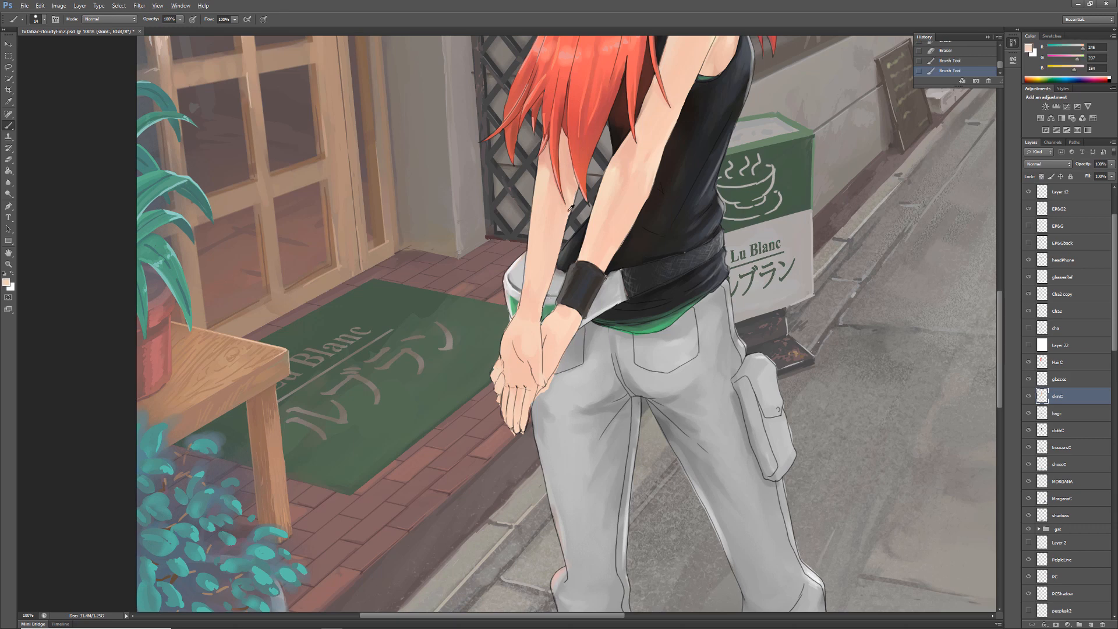
pyautogui.keyDown('alt'); pyautogui.click(507, 368); pyautogui.keyUp('alt')
pyautogui.moveTo(507, 368); pyautogui.dragTo(504, 410)
# Clean up the edges of both trouser legs on the trousersC layer with greys sampled from the fabric.
pyautogui.press('z')
pyautogui.keyDown('alt'); pyautogui.click(532, 334); pyautogui.keyUp('alt')
pyautogui.keyDown('alt'); pyautogui.click(532, 335); pyautogui.keyUp('alt')
pyautogui.keyDown('alt'); pyautogui.click(532, 335); pyautogui.keyUp('alt')
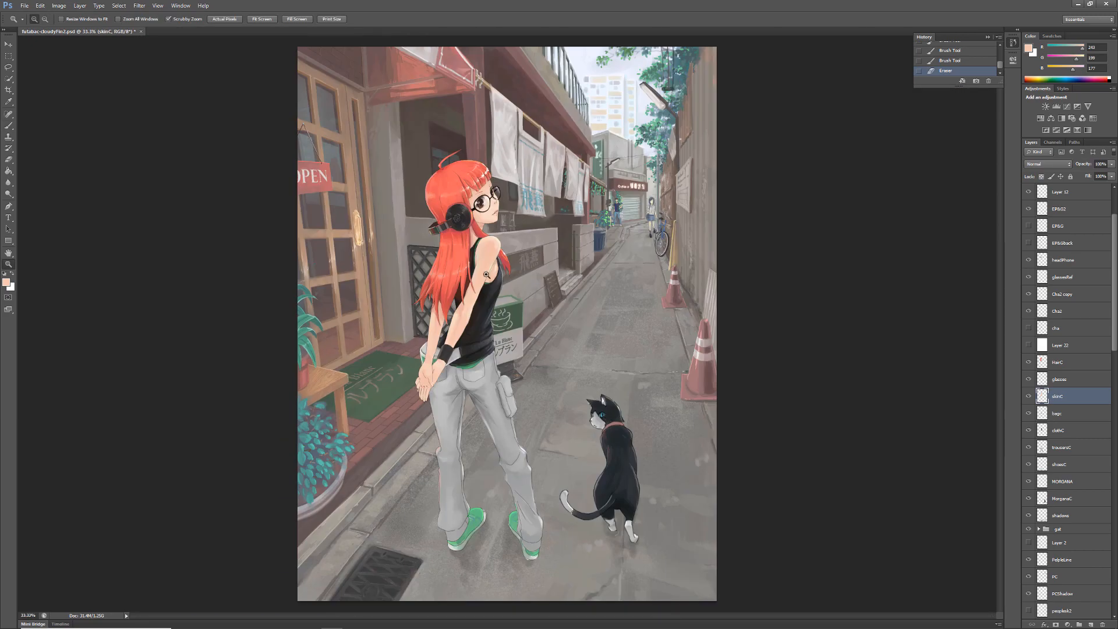
pyautogui.click(539, 474)
pyautogui.click(538, 474)
pyautogui.click(539, 474)
pyautogui.press('b')
pyautogui.keyDown('ctrl'); pyautogui.click(491, 196); pyautogui.keyUp('ctrl')
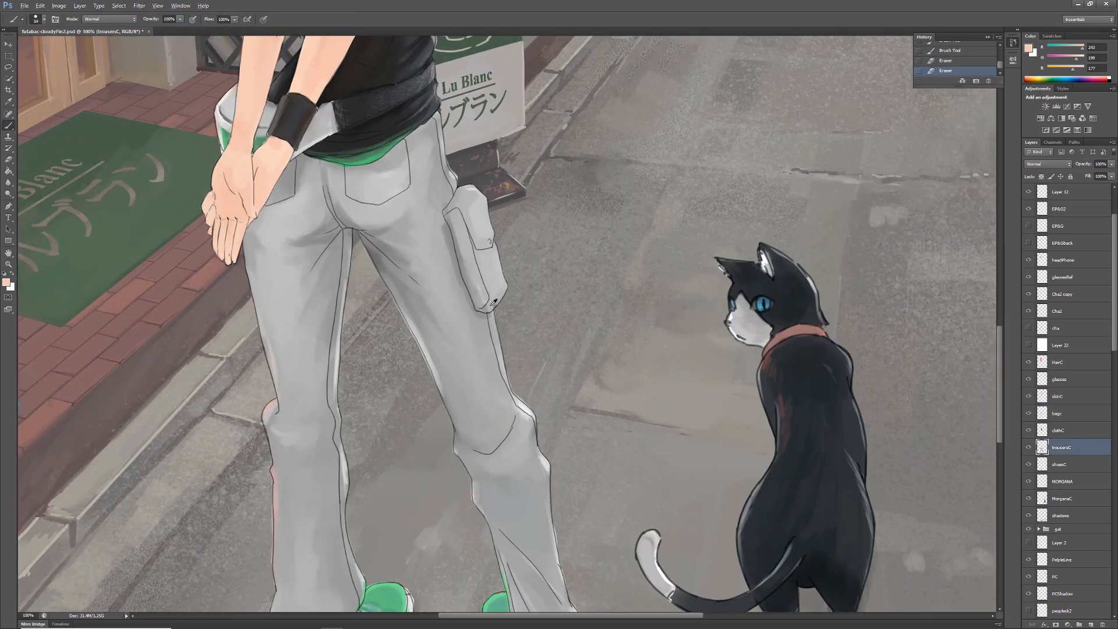
pyautogui.keyDown('alt'); pyautogui.click(494, 301); pyautogui.keyUp('alt')
pyautogui.moveTo(494, 302); pyautogui.dragTo(511, 372)
pyautogui.scroll(-5, 575, 566)
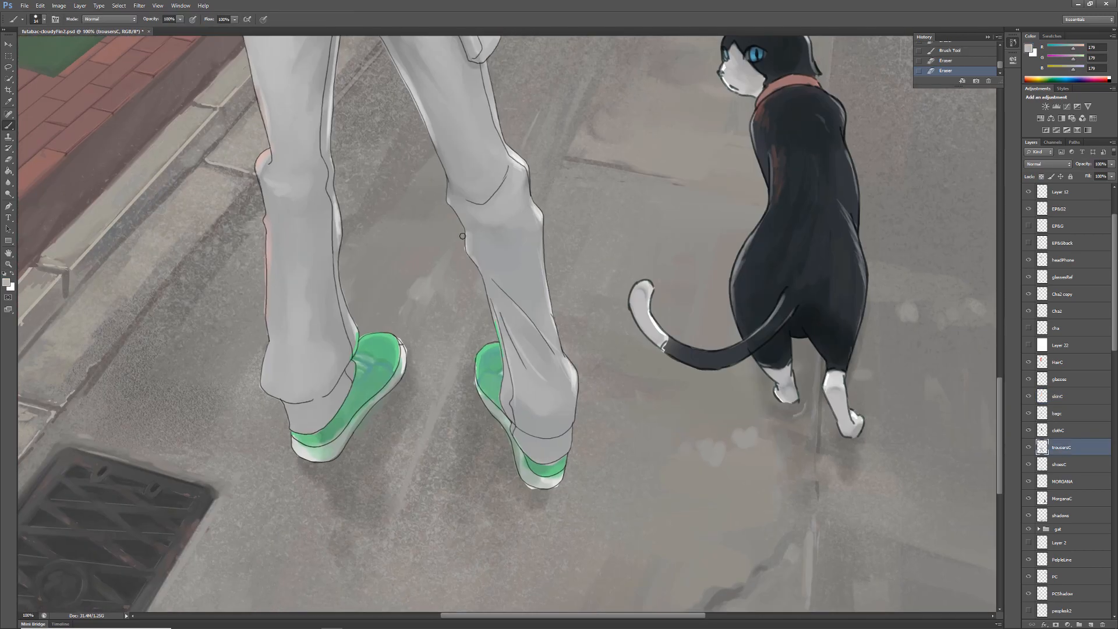
pyautogui.scroll(4, 462, 236)
pyautogui.hscroll(-2, 402, 396)
pyautogui.scroll(-5, 405, 221)
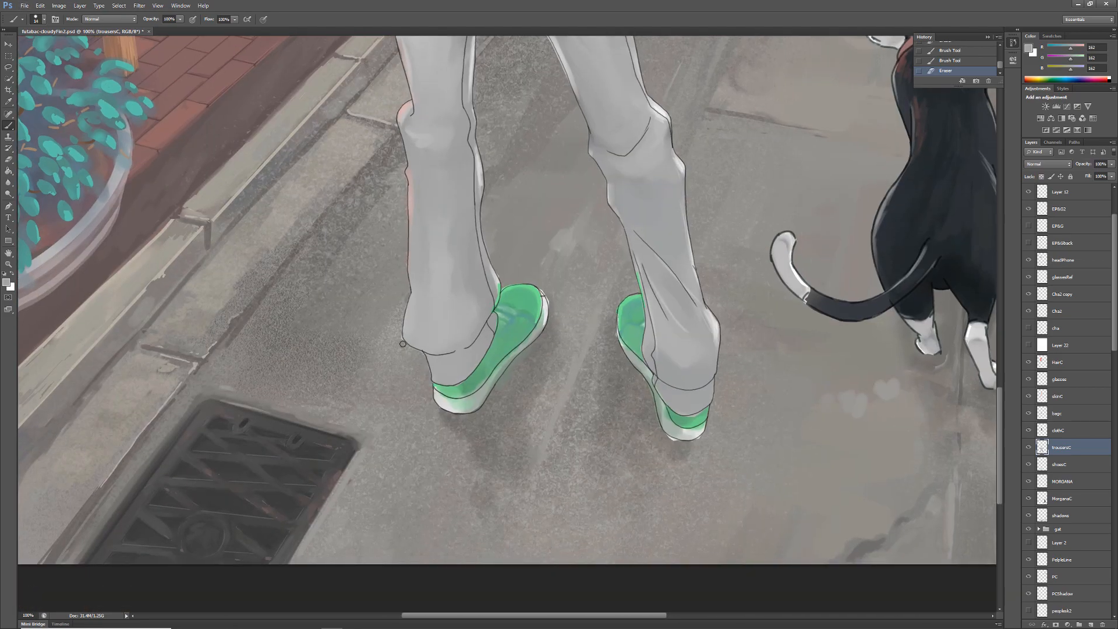
pyautogui.keyDown('alt'); pyautogui.click(407, 327); pyautogui.keyUp('alt')
# Fit the shoes' colour to their outlines on the shoesC layer, using a light tone sampled from the sole.
pyautogui.press('z')
pyautogui.hotkey('ctrl', '0')
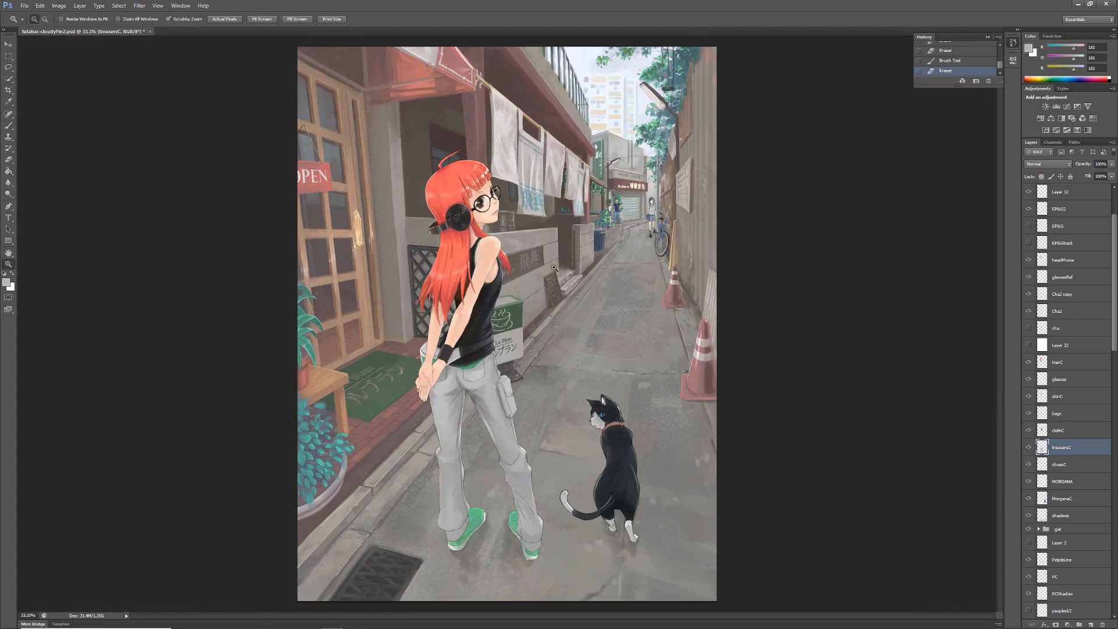
pyautogui.hotkey('ctrl', '1')
pyautogui.press('b')
pyautogui.hotkey('alt', '[')
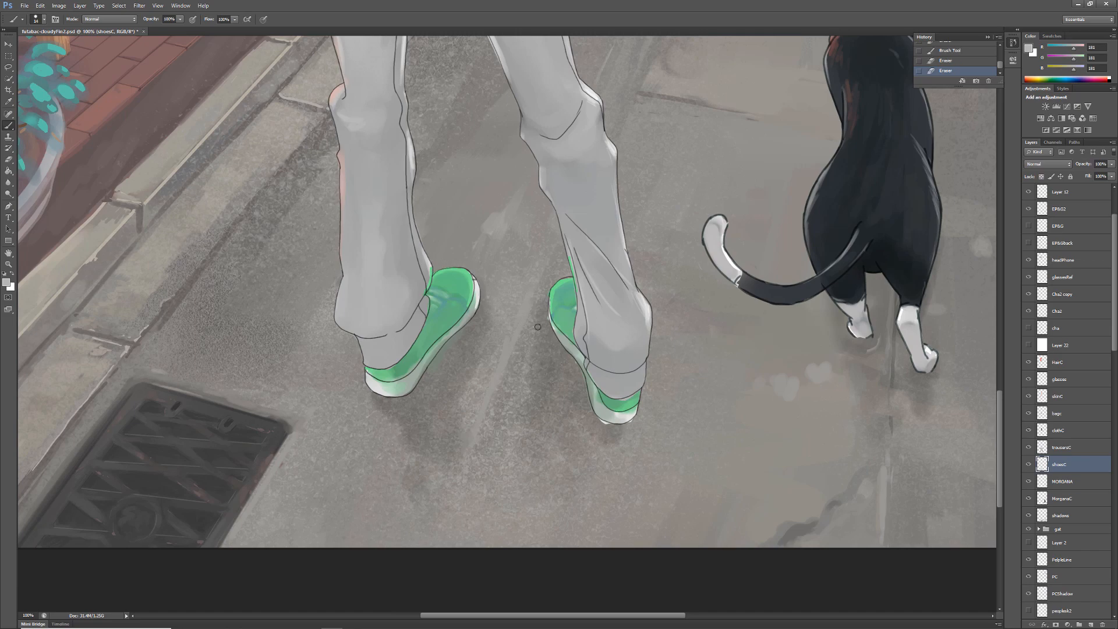
pyautogui.keyDown('alt'); pyautogui.click(630, 414); pyautogui.keyUp('alt')
# Repaint the white highlights on the near eye's iris on the skinC layer.
pyautogui.press('z')
pyautogui.hotkey('ctrl', '0')
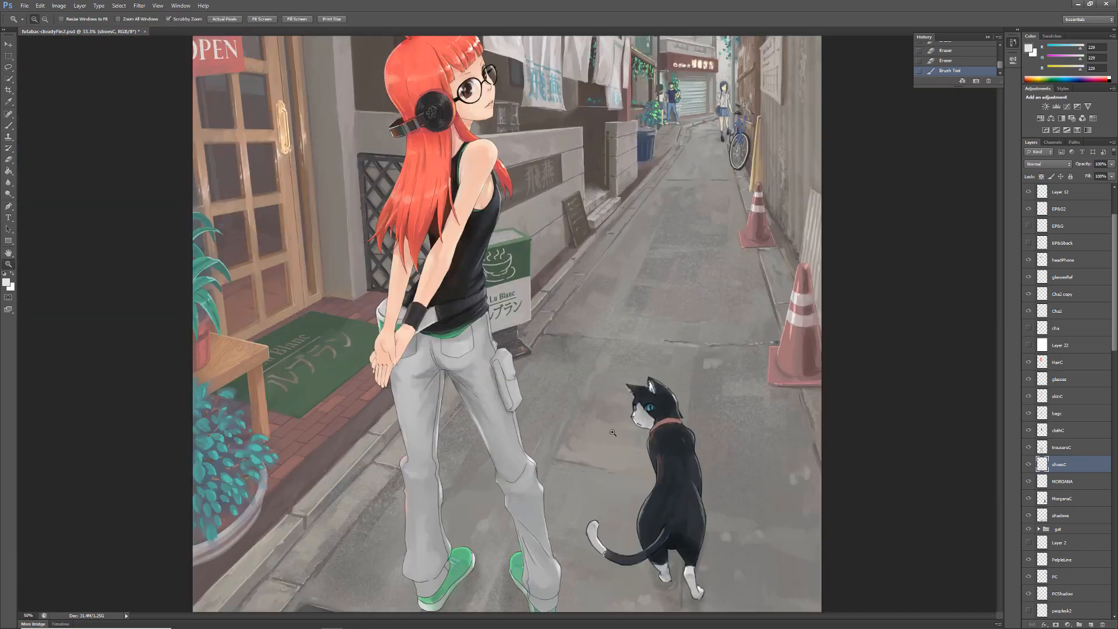
pyautogui.click(574, 449)
pyautogui.click(1059, 396)
pyautogui.click(344, 144)
pyautogui.click(344, 144)
pyautogui.press('b')
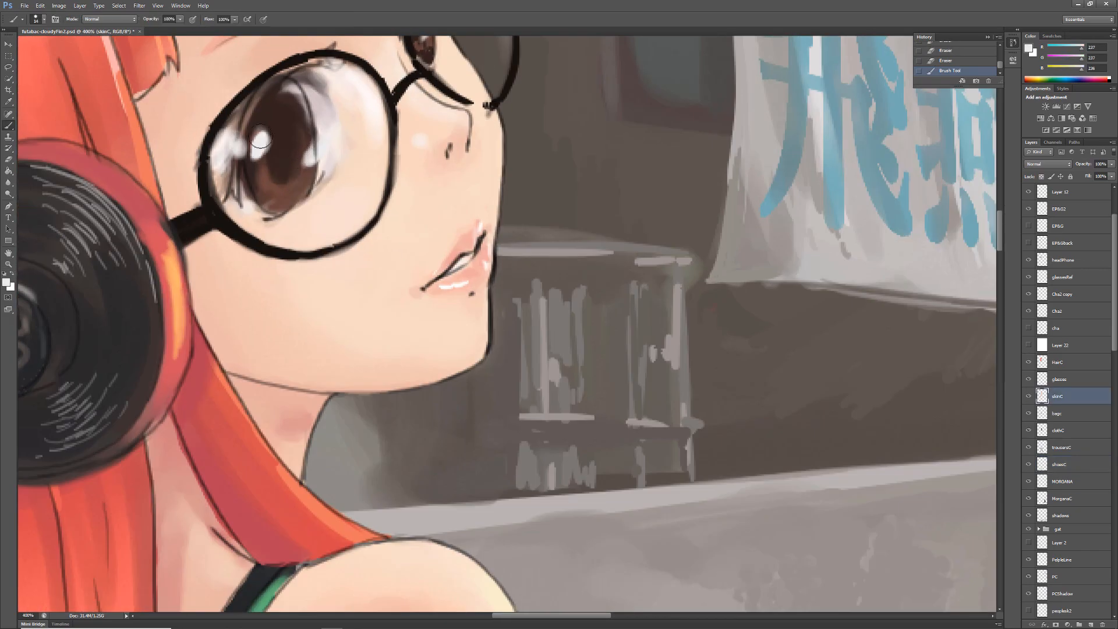
pyautogui.moveTo(262, 137); pyautogui.dragTo(258, 152)
pyautogui.moveTo(314, 149); pyautogui.dragTo(309, 161)
# Rework the near eye's white and iris edges behind the glasses with tones sampled around the eye.
pyautogui.keyDown('alt'); pyautogui.click(248, 201); pyautogui.keyUp('alt')
pyautogui.keyDown('alt'); pyautogui.click(251, 205); pyautogui.keyUp('alt')
pyautogui.keyDown('alt'); pyautogui.click(240, 177); pyautogui.keyUp('alt')
pyautogui.moveTo(240, 170); pyautogui.dragTo(230, 197)
pyautogui.moveTo(249, 124)
pyautogui.mouseDown()
pyautogui.moveTo(285, 71)
pyautogui.moveTo(329, 62)
pyautogui.mouseUp()
pyautogui.moveTo(275, 93); pyautogui.dragTo(282, 224)
pyautogui.moveTo(290, 222); pyautogui.dragTo(290, 248)
pyautogui.keyDown('alt'); pyautogui.click(343, 225); pyautogui.keyUp('alt')
pyautogui.moveTo(304, 185); pyautogui.dragTo(343, 257)
# Touch up the far eye's iris and upper lid with colours sampled from that eye.
pyautogui.moveTo(424, 63); pyautogui.dragTo(432, 75)
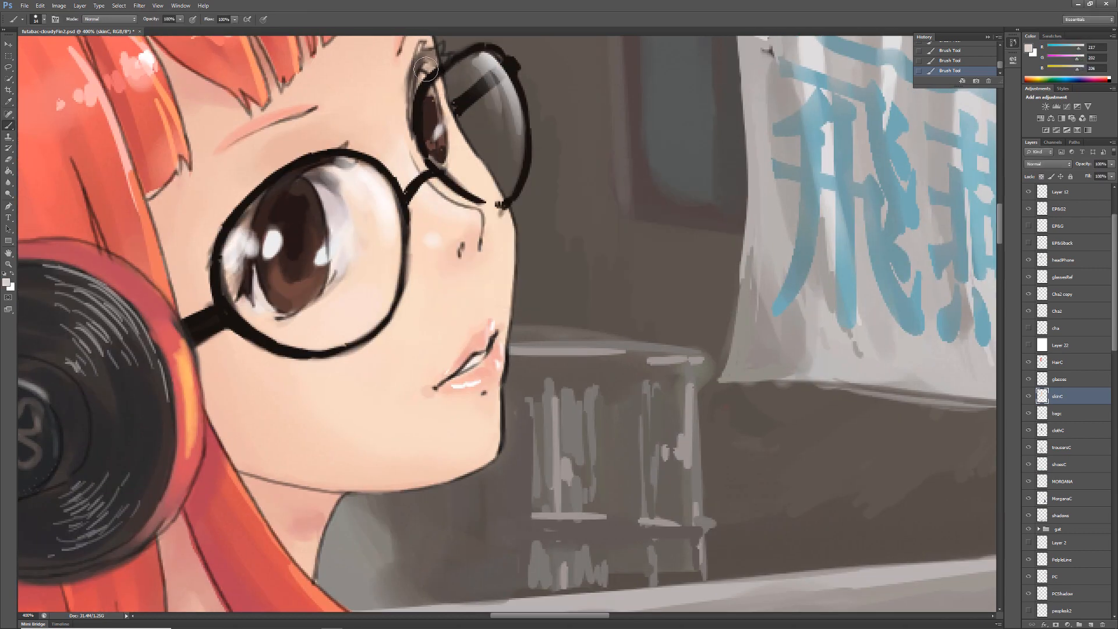
pyautogui.moveTo(447, 117)
pyautogui.mouseDown()
pyautogui.moveTo(454, 153)
pyautogui.moveTo(439, 153)
pyautogui.mouseUp()
pyautogui.keyDown('alt'); pyautogui.click(432, 122); pyautogui.keyUp('alt')
pyautogui.keyDown('alt'); pyautogui.click(424, 118); pyautogui.keyUp('alt')
pyautogui.moveTo(421, 49)
pyautogui.mouseDown()
pyautogui.moveTo(410, 111)
pyautogui.moveTo(444, 50)
pyautogui.mouseUp()
pyautogui.moveTo(457, 106); pyautogui.dragTo(581, 290)
# Repaint both eyebrows in a stronger sampled red, redoing the first stroke.
pyautogui.keyDown('alt'); pyautogui.click(382, 269); pyautogui.keyUp('alt')
pyautogui.moveTo(432, 286)
pyautogui.mouseDown()
pyautogui.moveTo(342, 335)
pyautogui.moveTo(353, 325)
pyautogui.mouseUp()
pyautogui.hotkey('ctrl', 'z')
pyautogui.click(963, 61)
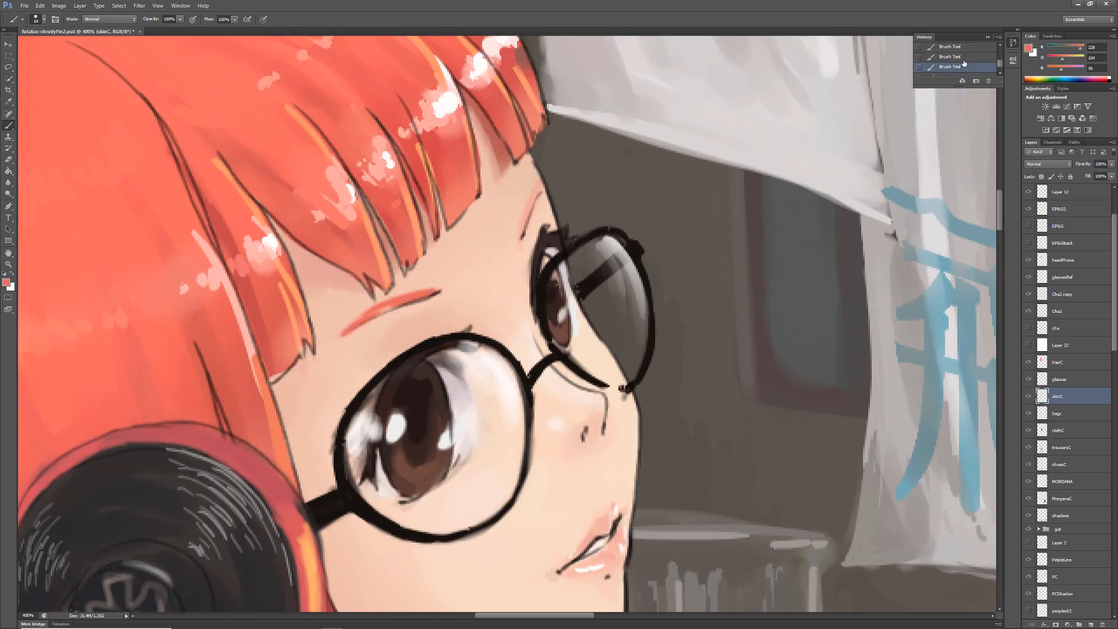
pyautogui.moveTo(432, 292); pyautogui.dragTo(367, 321)
pyautogui.moveTo(521, 238); pyautogui.dragTo(542, 187)
pyautogui.moveTo(353, 330); pyautogui.dragTo(332, 351)
# Trim the eyebrows and clean up the skin around the eyes and temple with sampled skin tones.
pyautogui.keyDown('alt'); pyautogui.click(537, 453); pyautogui.keyUp('alt')
pyautogui.moveTo(394, 316); pyautogui.dragTo(457, 313)
pyautogui.moveTo(529, 250); pyautogui.dragTo(536, 342)
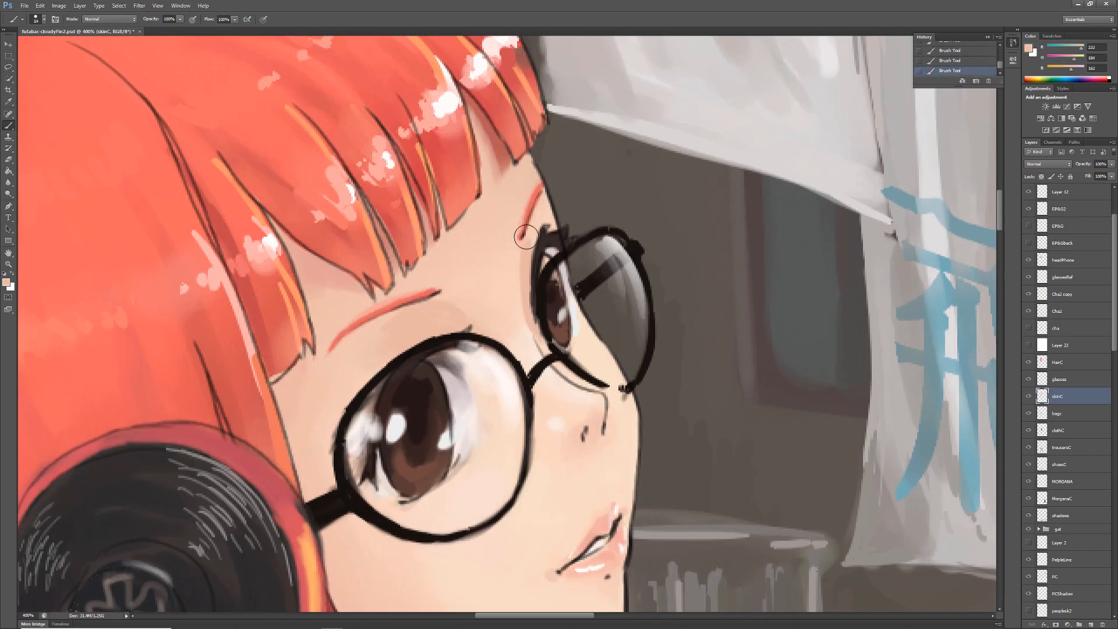
pyautogui.keyDown('alt'); pyautogui.click(588, 347); pyautogui.keyUp('alt')
pyautogui.moveTo(340, 403)
pyautogui.mouseDown()
pyautogui.moveTo(344, 373)
pyautogui.moveTo(320, 456)
pyautogui.mouseUp()
# Switch the brush preset, set its opacity to 43% and softly blend the skin around both upper eyelids.
pyautogui.click(43, 19)
pyautogui.click(16, 82)
pyautogui.press('4')
pyautogui.press('3')
pyautogui.keyDown('alt'); pyautogui.click(421, 329); pyautogui.keyUp('alt')
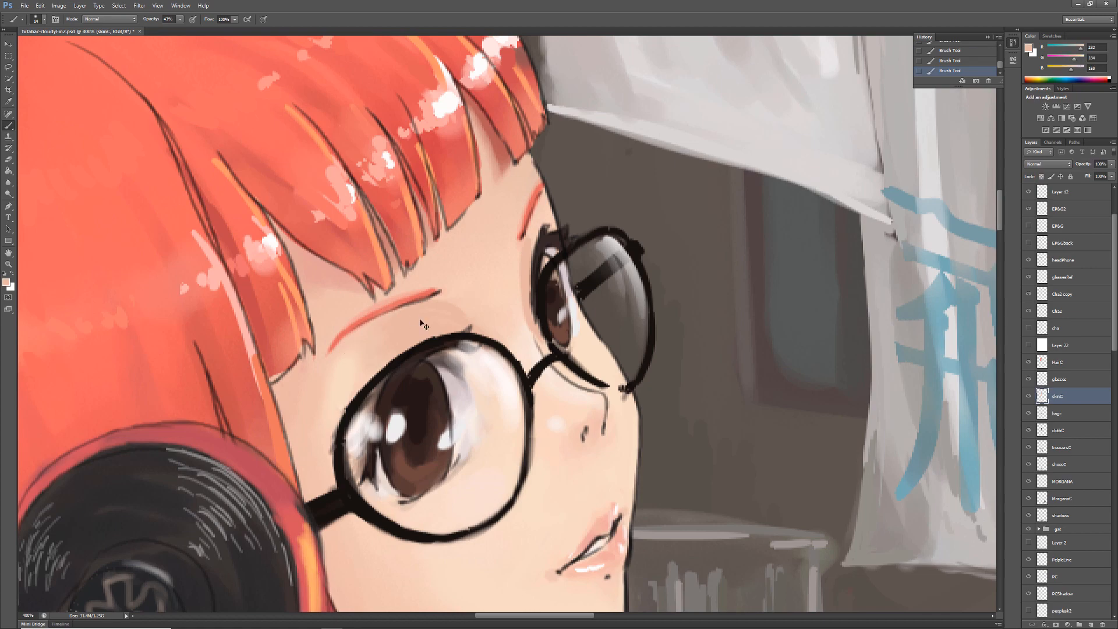
pyautogui.keyDown('alt'); pyautogui.click(476, 306); pyautogui.keyUp('alt')
pyautogui.moveTo(440, 317); pyautogui.dragTo(479, 322)
pyautogui.moveTo(532, 273)
pyautogui.mouseDown()
pyautogui.moveTo(526, 334)
pyautogui.moveTo(574, 379)
pyautogui.mouseUp()
pyautogui.moveTo(538, 271)
pyautogui.mouseDown()
pyautogui.moveTo(542, 224)
pyautogui.moveTo(535, 262)
pyautogui.mouseUp()
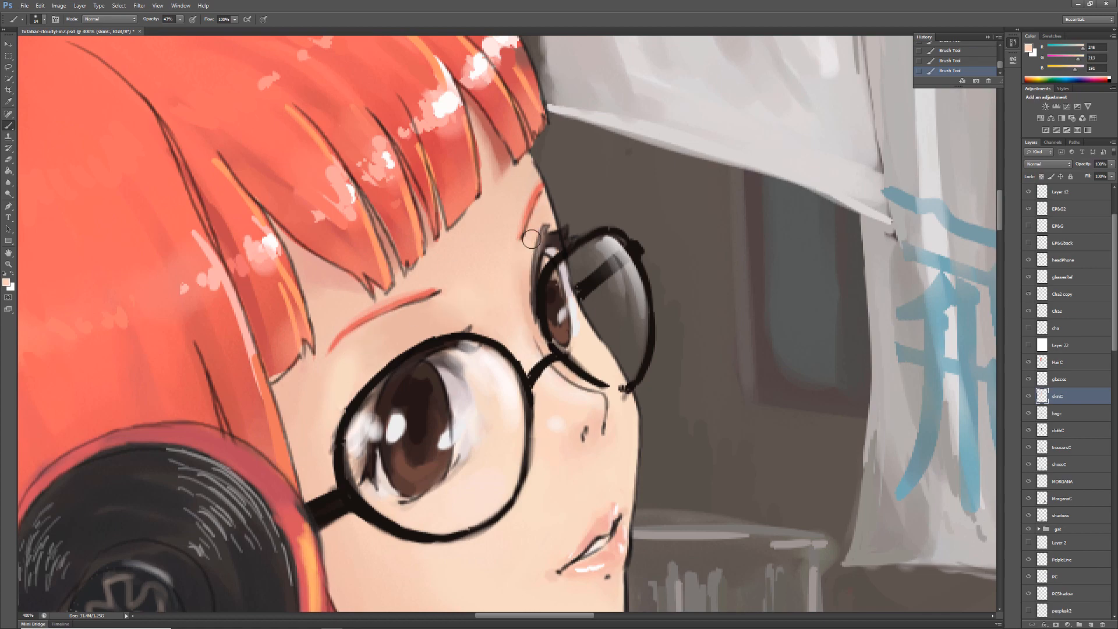
# Return the brush to 100% opacity with another preset and darken the far eye's upper lashes with a sampled dark brown.
pyautogui.click(180, 19)
pyautogui.moveTo(180, 34); pyautogui.dragTo(205, 33)
pyautogui.click(44, 19)
pyautogui.click(60, 87)
pyautogui.keyDown('alt'); pyautogui.click(547, 240); pyautogui.keyUp('alt')
pyautogui.moveTo(543, 230); pyautogui.dragTo(536, 271)
# Repaint the lips and their highlights on the skinC layer with sampled skin and near-white tones.
pyautogui.keyDown('ctrl'); pyautogui.keyDown('alt'); pyautogui.click(550, 257); pyautogui.keyUp('alt'); pyautogui.keyUp('ctrl')
pyautogui.keyDown('ctrl'); pyautogui.keyDown('alt'); pyautogui.click(550, 256); pyautogui.keyUp('alt'); pyautogui.keyUp('ctrl')
pyautogui.keyDown('ctrl'); pyautogui.keyDown('alt'); pyautogui.click(550, 257); pyautogui.keyUp('alt'); pyautogui.keyUp('ctrl')
pyautogui.keyDown('ctrl'); pyautogui.keyDown('alt'); pyautogui.click(551, 256); pyautogui.keyUp('alt'); pyautogui.keyUp('ctrl')
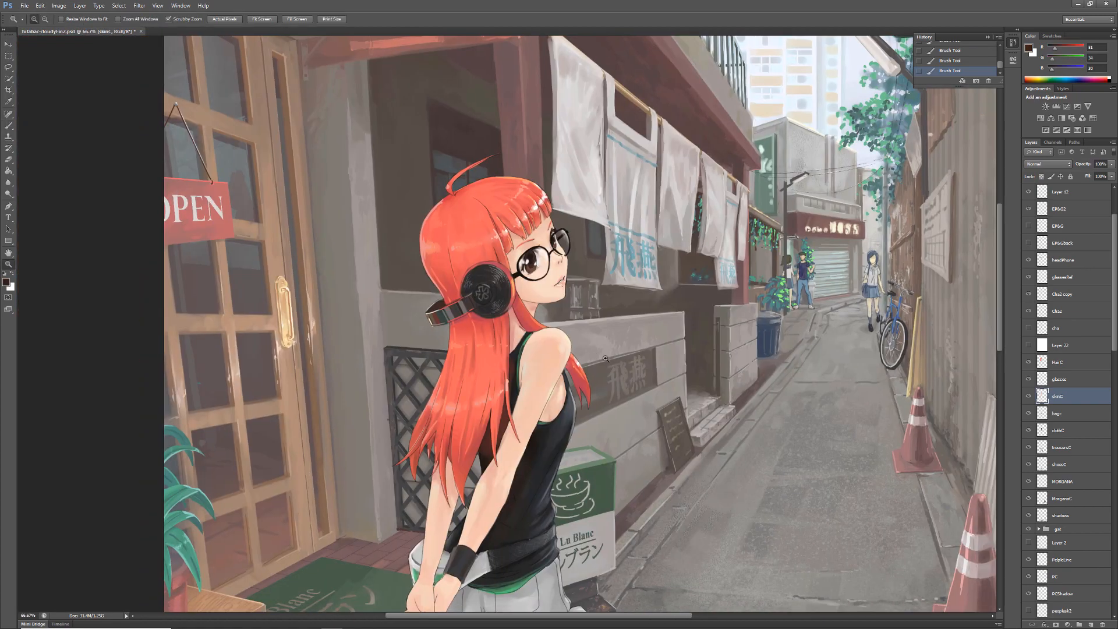
pyautogui.keyDown('ctrl'); pyautogui.keyDown('alt'); pyautogui.click(571, 280); pyautogui.keyUp('alt'); pyautogui.keyUp('ctrl')
pyautogui.keyDown('ctrl'); pyautogui.click(578, 296); pyautogui.keyUp('ctrl')
pyautogui.keyDown('ctrl'); pyautogui.click(578, 296); pyautogui.keyUp('ctrl')
pyautogui.keyDown('alt'); pyautogui.click(533, 375); pyautogui.keyUp('alt')
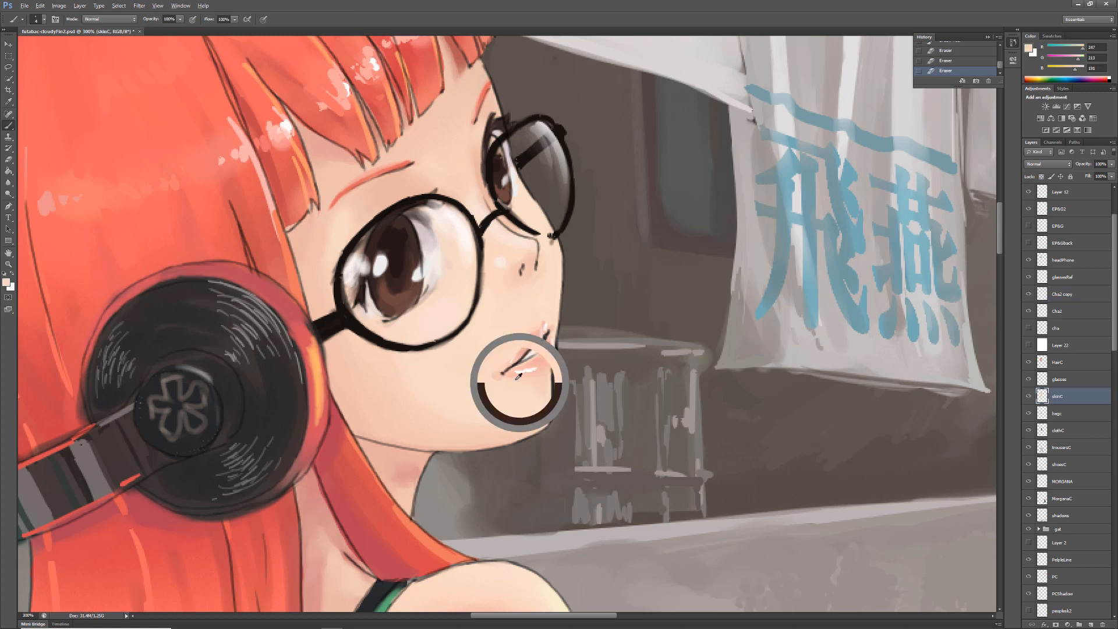
pyautogui.keyDown('alt'); pyautogui.click(539, 363); pyautogui.keyUp('alt')
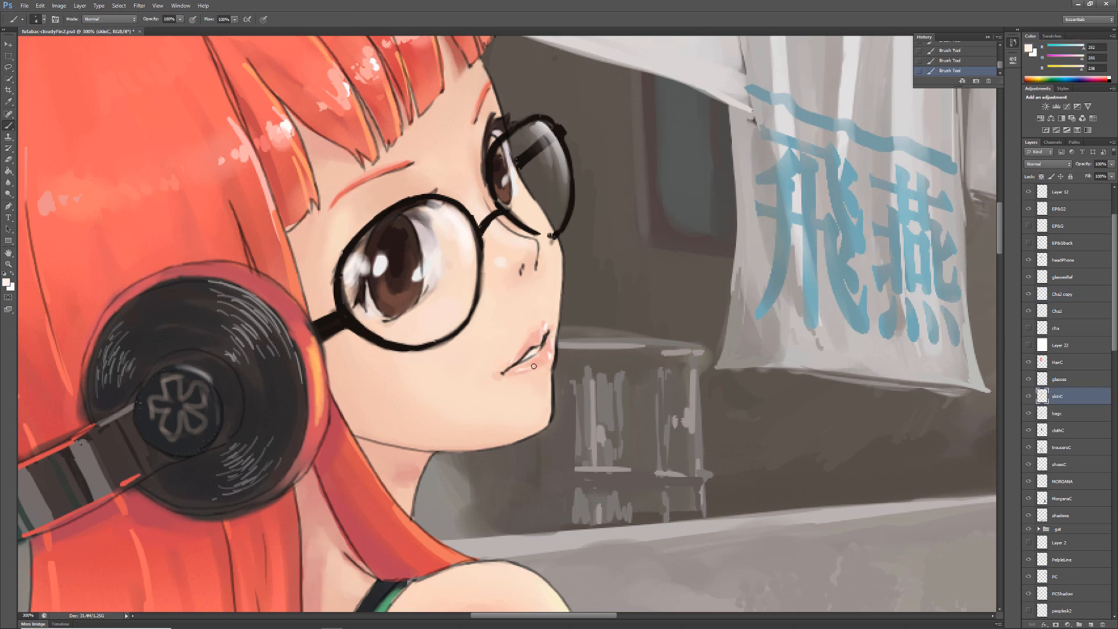
pyautogui.keyDown('alt'); pyautogui.click(537, 364); pyautogui.keyUp('alt')
pyautogui.moveTo(533, 366)
pyautogui.mouseDown()
pyautogui.moveTo(567, 359)
pyautogui.moveTo(560, 373)
pyautogui.mouseUp()
# Delete the Cha2 copy layer and choose a near-black brush colour.
pyautogui.click(1064, 294)
pyautogui.press('e')
pyautogui.click(1102, 624)
pyautogui.click(5, 283)
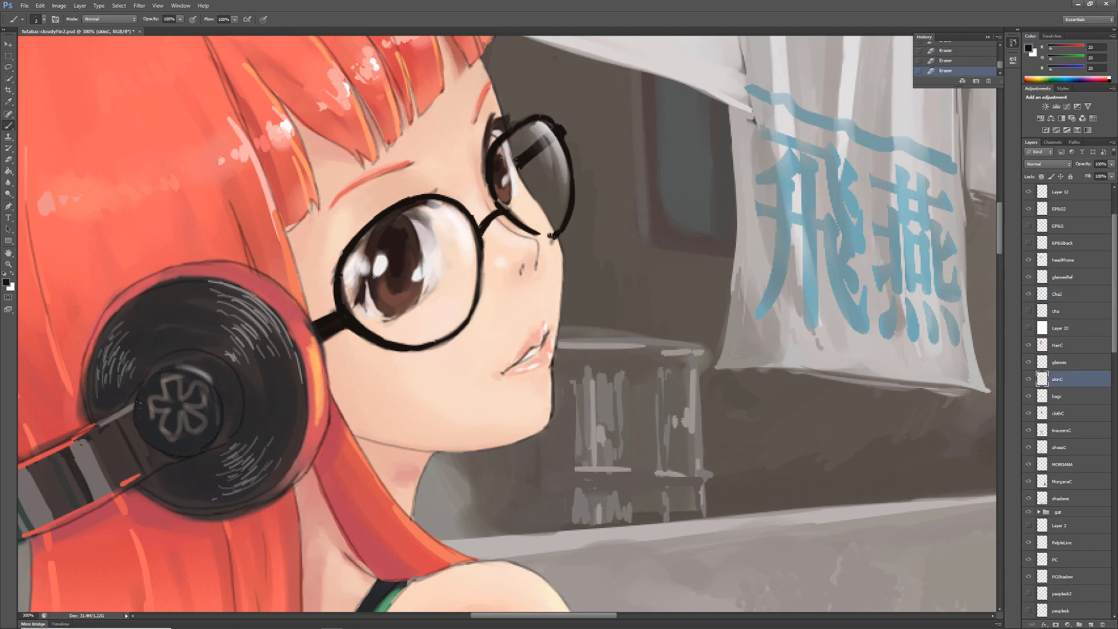
# Redraw the face's profile line from the nose down to the mouth on the Cha2 layer.
pyautogui.keyDown('ctrl'); pyautogui.keyDown('alt'); pyautogui.click(490, 208); pyautogui.keyUp('alt'); pyautogui.keyUp('ctrl')
pyautogui.keyDown('ctrl'); pyautogui.click(495, 214); pyautogui.keyUp('ctrl')
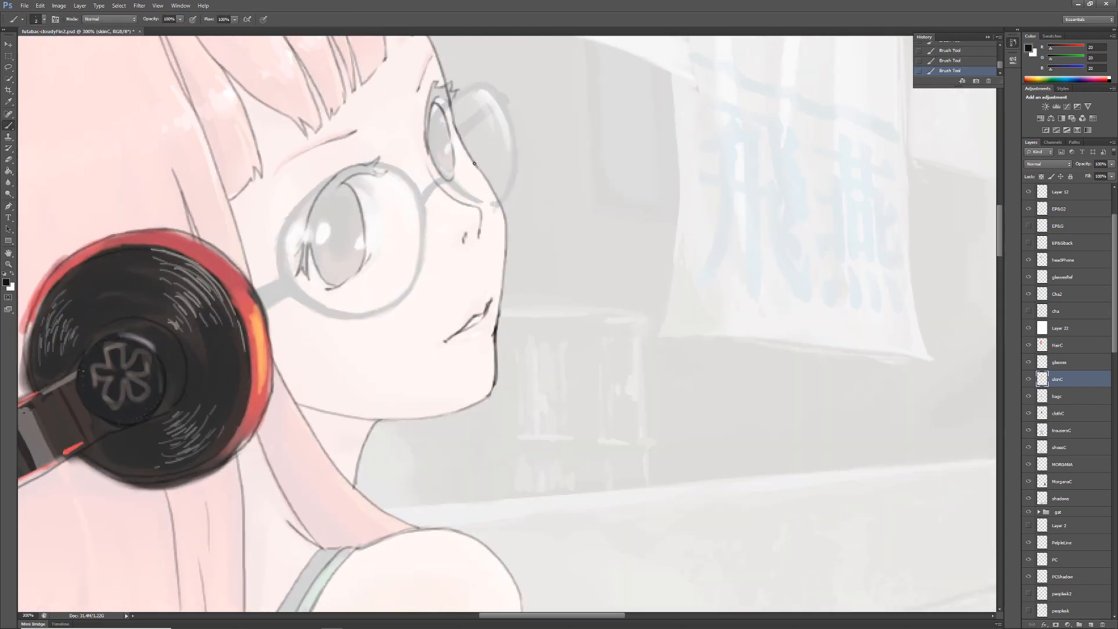
pyautogui.click(1057, 294)
pyautogui.moveTo(477, 167)
pyautogui.mouseDown()
pyautogui.moveTo(491, 188)
pyautogui.moveTo(503, 365)
pyautogui.mouseUp()
pyautogui.press('b')
pyautogui.moveTo(498, 300); pyautogui.dragTo(495, 332)
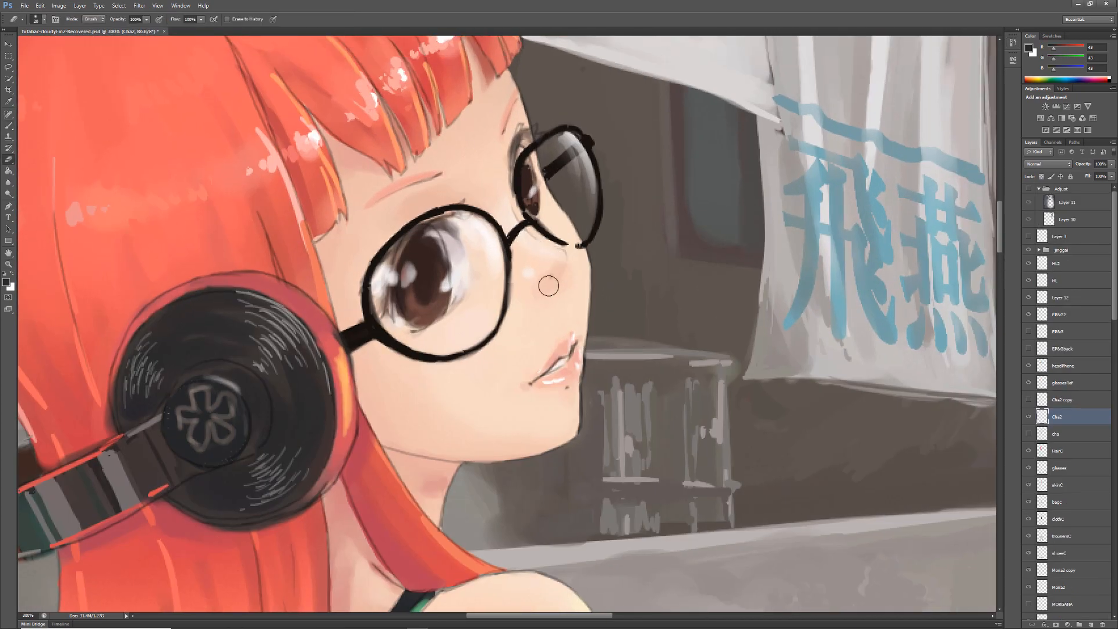
# Redraw the nose's bridge and nostril with thin lines on the Cha2 layer and erase the excess.
pyautogui.press('b')
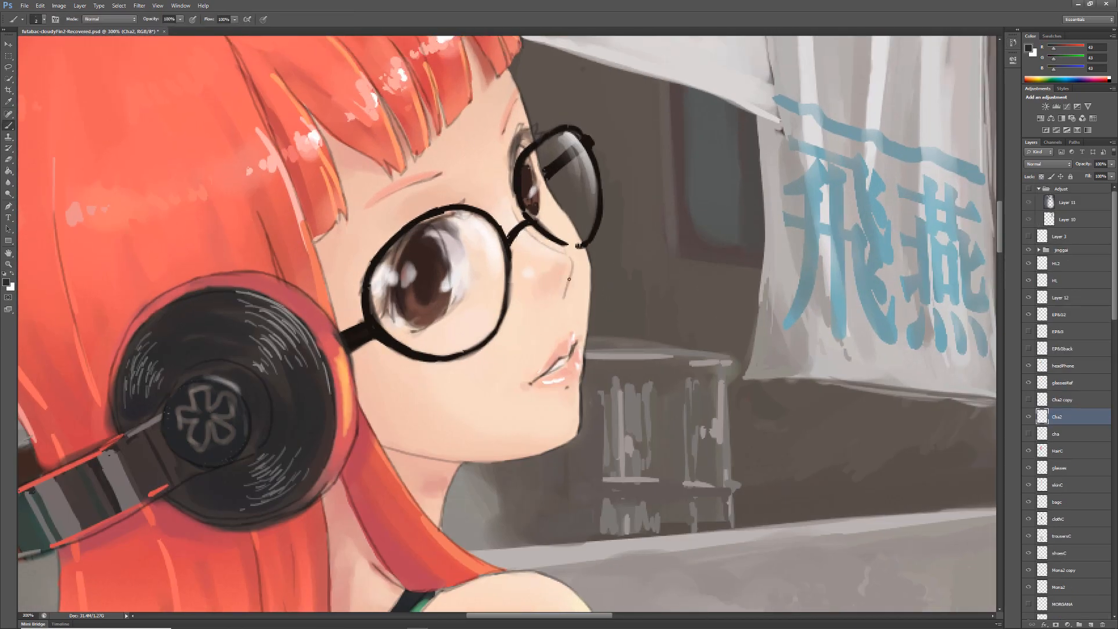
pyautogui.moveTo(561, 365); pyautogui.dragTo(608, 371)
pyautogui.moveTo(598, 296); pyautogui.dragTo(591, 310)
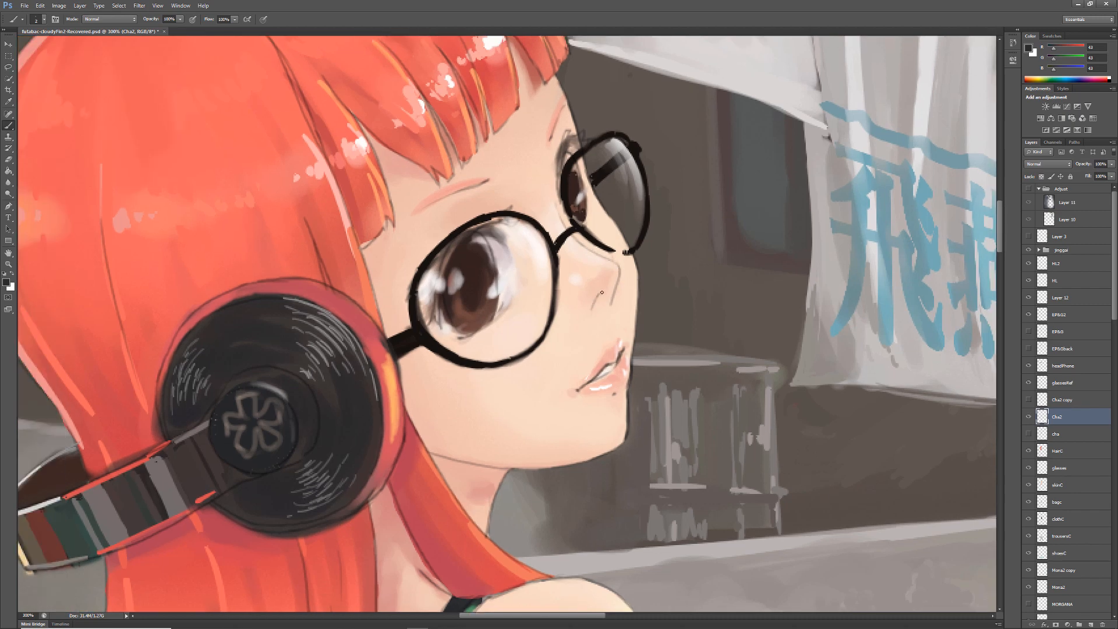
pyautogui.moveTo(625, 324); pyautogui.dragTo(634, 301)
pyautogui.press('e')
pyautogui.moveTo(608, 344); pyautogui.dragTo(629, 313)
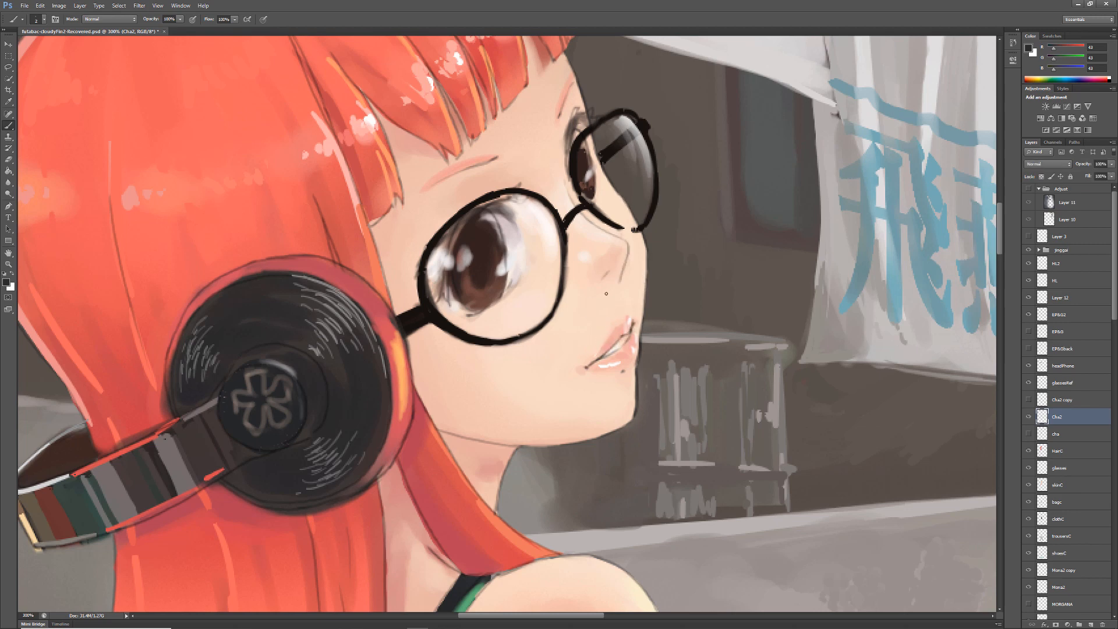
# Duplicate the Cha2 layer, compare the lineart with the copy hidden, and delete the copy.
pyautogui.keyDown('alt'); pyautogui.click(571, 319); pyautogui.keyUp('alt')
pyautogui.keyDown('ctrl'); pyautogui.click(582, 318); pyautogui.keyUp('ctrl')
pyautogui.keyDown('ctrl'); pyautogui.click(577, 328); pyautogui.keyUp('ctrl')
pyautogui.click(80, 6)
pyautogui.click(101, 25)
pyautogui.press('Return')
pyautogui.keyDown('alt'); pyautogui.click(429, 347); pyautogui.keyUp('alt')
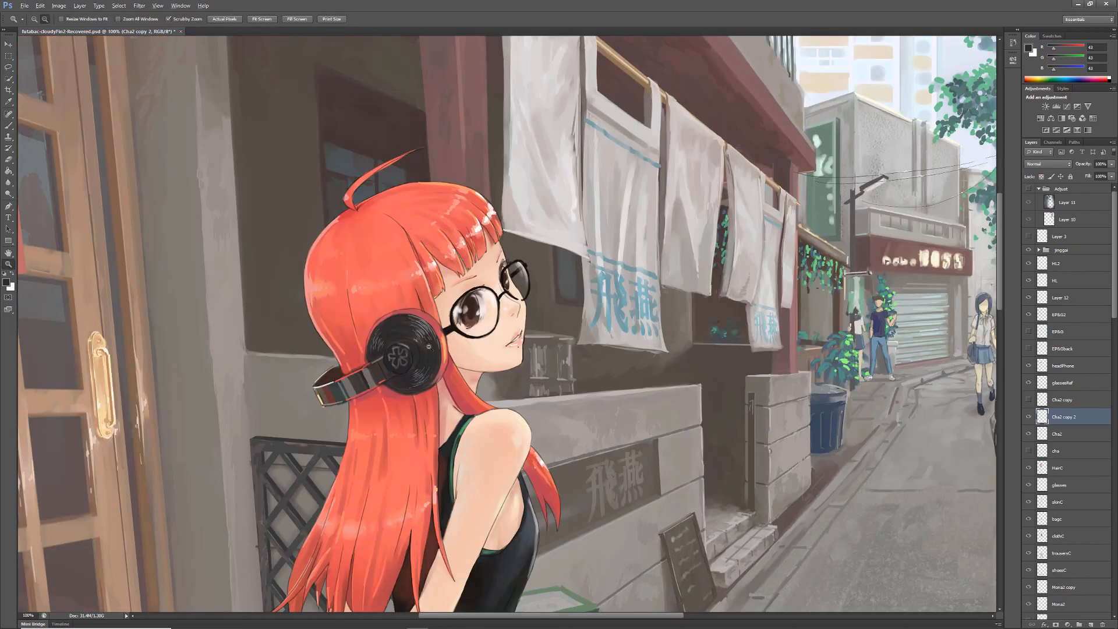
pyautogui.keyDown('alt'); pyautogui.click(429, 347); pyautogui.keyUp('alt')
pyautogui.keyDown('alt'); pyautogui.click(430, 347); pyautogui.keyUp('alt')
pyautogui.click(1030, 417)
pyautogui.click(1102, 625)
pyautogui.click(545, 228)
# Erase the old mouth line on the Cha2 layer and redraw it with thin strokes from corner to corner.
pyautogui.keyDown('ctrl'); pyautogui.click(477, 344); pyautogui.keyUp('ctrl')
pyautogui.keyDown('ctrl'); pyautogui.click(478, 344); pyautogui.keyUp('ctrl')
pyautogui.moveTo(382, 394)
pyautogui.mouseDown()
pyautogui.moveTo(427, 354)
pyautogui.moveTo(383, 397)
pyautogui.mouseUp()
pyautogui.press('e')
pyautogui.moveTo(416, 358); pyautogui.dragTo(392, 387)
pyautogui.press('b')
pyautogui.moveTo(423, 351); pyautogui.dragTo(428, 348)
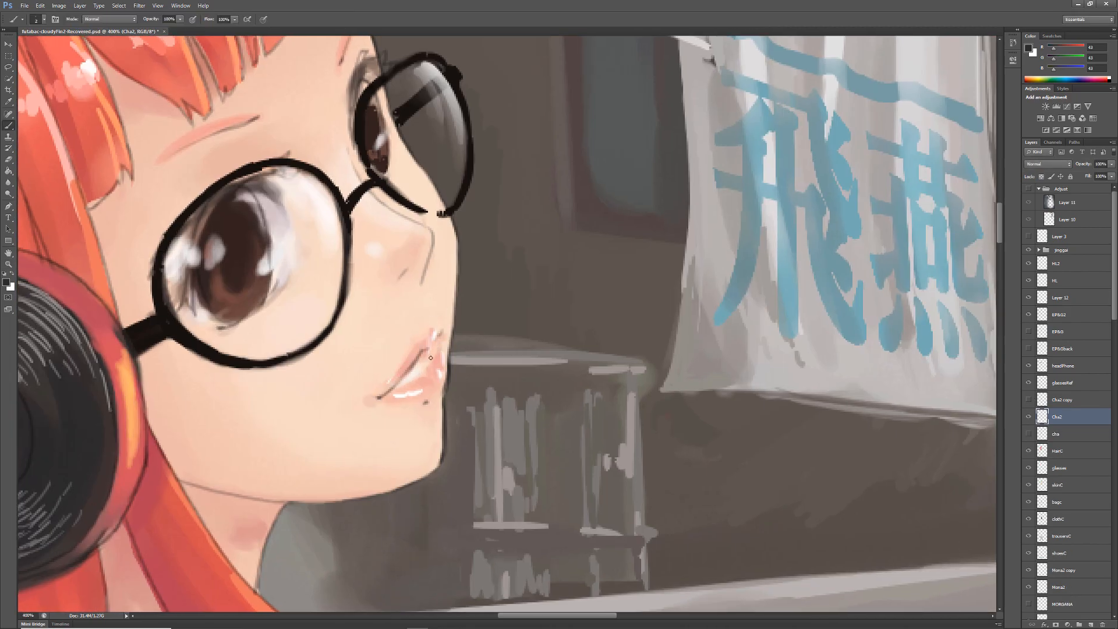
pyautogui.moveTo(380, 397); pyautogui.dragTo(431, 349)
# Add a new layer directly beneath Cha2 and fill it entirely with white.
pyautogui.click(1060, 434)
pyautogui.click(1091, 625)
pyautogui.press('x')
pyautogui.press('g')
pyautogui.click(367, 431)
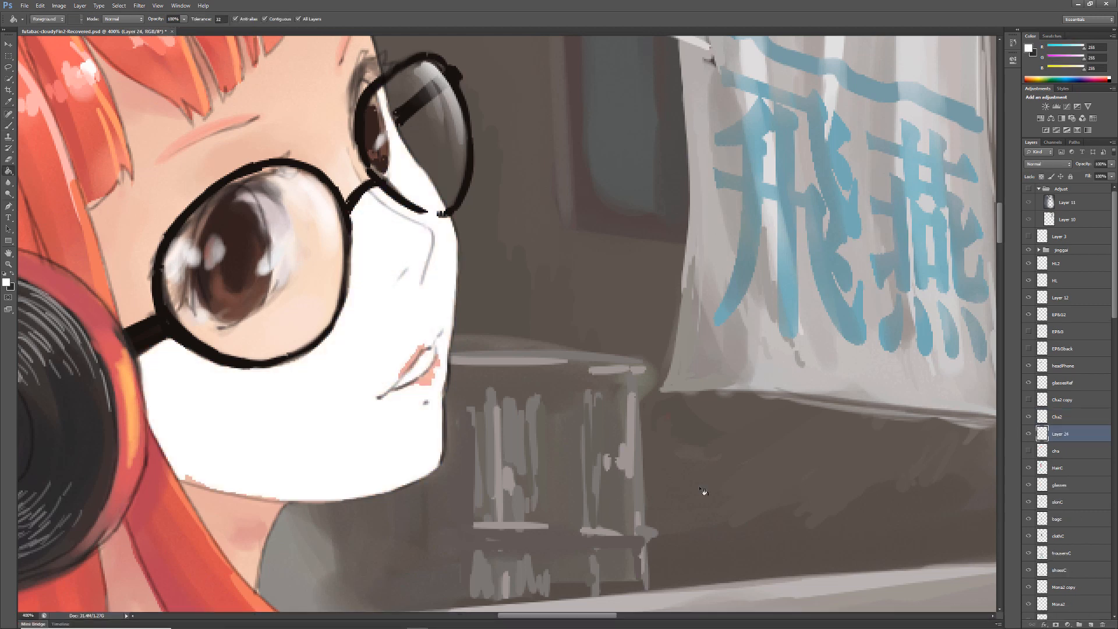
pyautogui.hotkey('ctrl', 'z')
pyautogui.hotkey('alt', 'Delete')
# Refine the mouth and nose lines on the Cha2 layer in the dark line colour, undoing the first strokes.
pyautogui.click(1060, 418)
pyautogui.press('b')
pyautogui.press('x')
pyautogui.moveTo(421, 351); pyautogui.dragTo(434, 336)
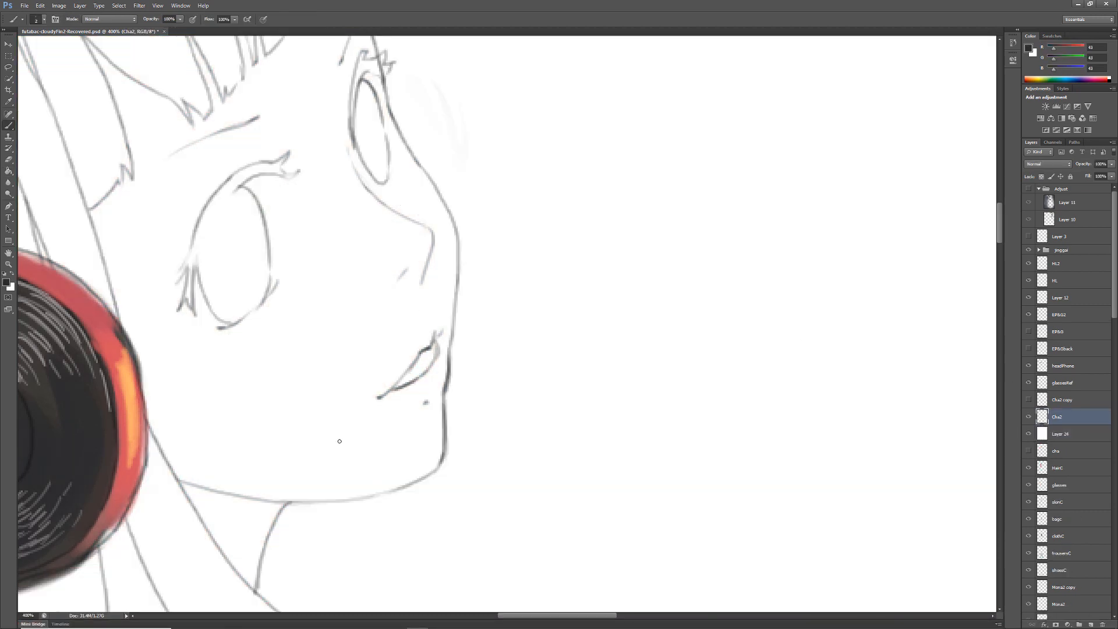
pyautogui.hotkey('ctrl', 'z')
pyautogui.hotkey('ctrl', 'z')
pyautogui.moveTo(411, 221)
pyautogui.mouseDown()
pyautogui.moveTo(438, 251)
pyautogui.moveTo(425, 293)
pyautogui.moveTo(398, 294)
pyautogui.mouseUp()
pyautogui.moveTo(501, 252)
pyautogui.mouseDown()
pyautogui.moveTo(824, 382)
pyautogui.moveTo(798, 318)
pyautogui.moveTo(507, 307)
pyautogui.mouseUp()
pyautogui.press('e')
pyautogui.press('b')
pyautogui.moveTo(677, 267); pyautogui.dragTo(658, 339)
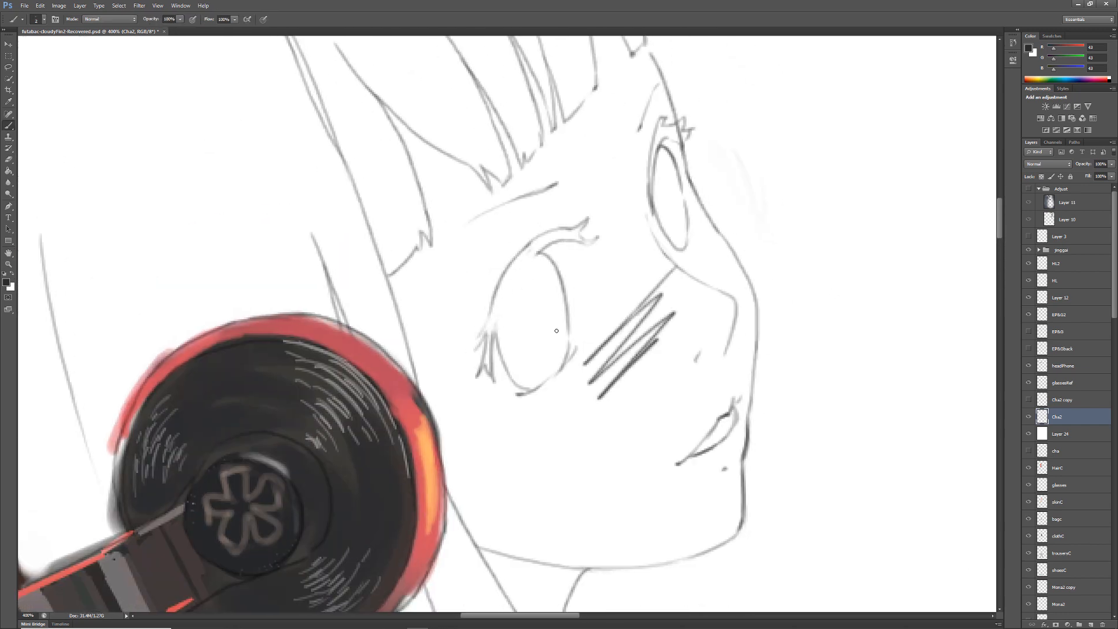
pyautogui.hotkey('ctrl', 'z')
# Try to draw the near eye's upper lid line on the white backdrop layer and step back in the history.
pyautogui.click(1028, 434)
pyautogui.click(1028, 434)
pyautogui.click(1060, 433)
pyautogui.moveTo(496, 332); pyautogui.dragTo(538, 253)
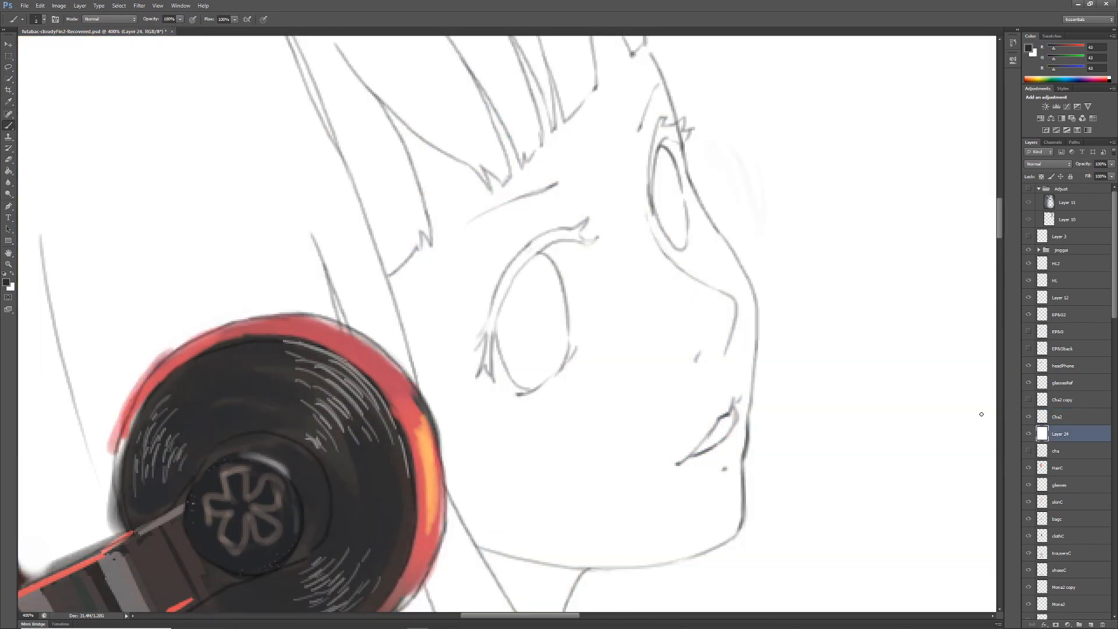
pyautogui.click(1012, 43)
pyautogui.click(950, 56)
# Draw the inner edge of the near eye's upper lid on the Cha2 layer.
pyautogui.click(1029, 417)
pyautogui.click(1029, 417)
pyautogui.moveTo(496, 333); pyautogui.dragTo(520, 275)
pyautogui.moveTo(519, 278); pyautogui.dragTo(538, 253)
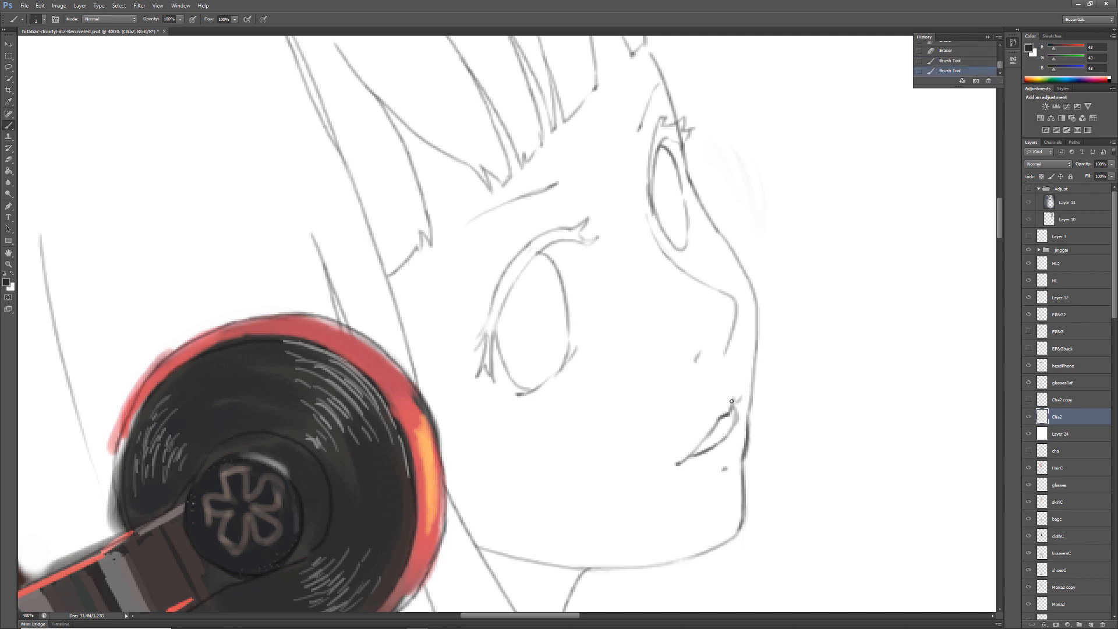
# Erase stray marks below and above the lips on the Cha2 layer and redraw the upper lip line.
pyautogui.press('e')
pyautogui.click(724, 468)
pyautogui.click(726, 470)
pyautogui.press('b')
pyautogui.press('e')
pyautogui.click(715, 410)
pyautogui.press('b')
pyautogui.moveTo(718, 419); pyautogui.dragTo(733, 410)
pyautogui.moveTo(745, 419); pyautogui.dragTo(836, 216)
pyautogui.moveTo(688, 367); pyautogui.dragTo(793, 352)
pyautogui.moveTo(778, 210); pyautogui.dragTo(672, 348)
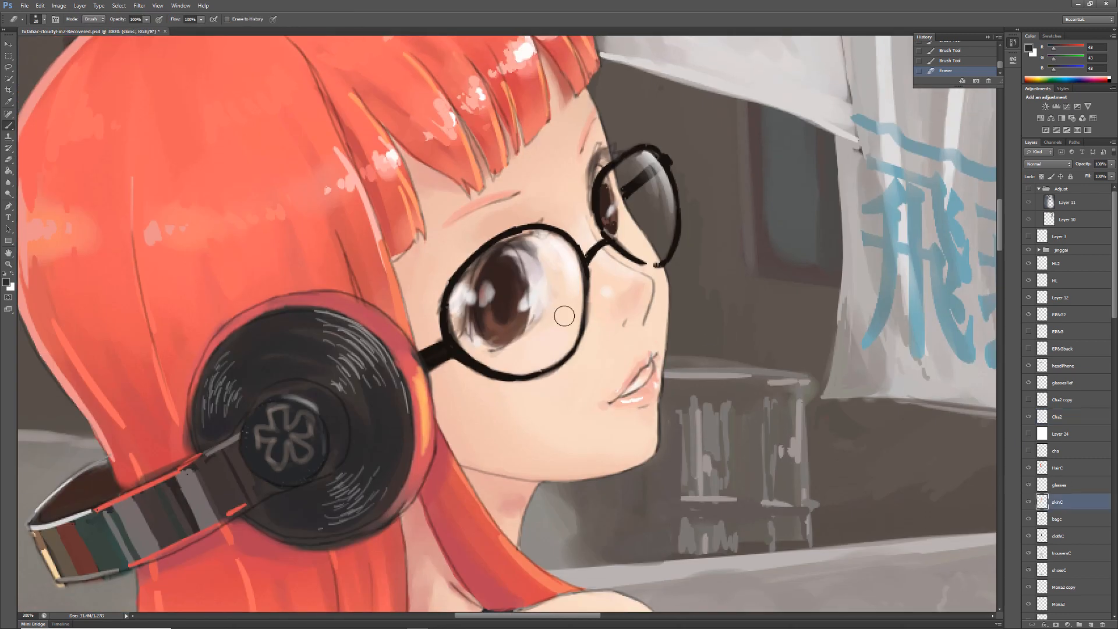
# Paint sampled skin tones around the nose tip and nostril on the skinC layer, lowering the brush opacity to about 60%.
pyautogui.click(40, 19)
pyautogui.moveTo(642, 293); pyautogui.dragTo(650, 329)
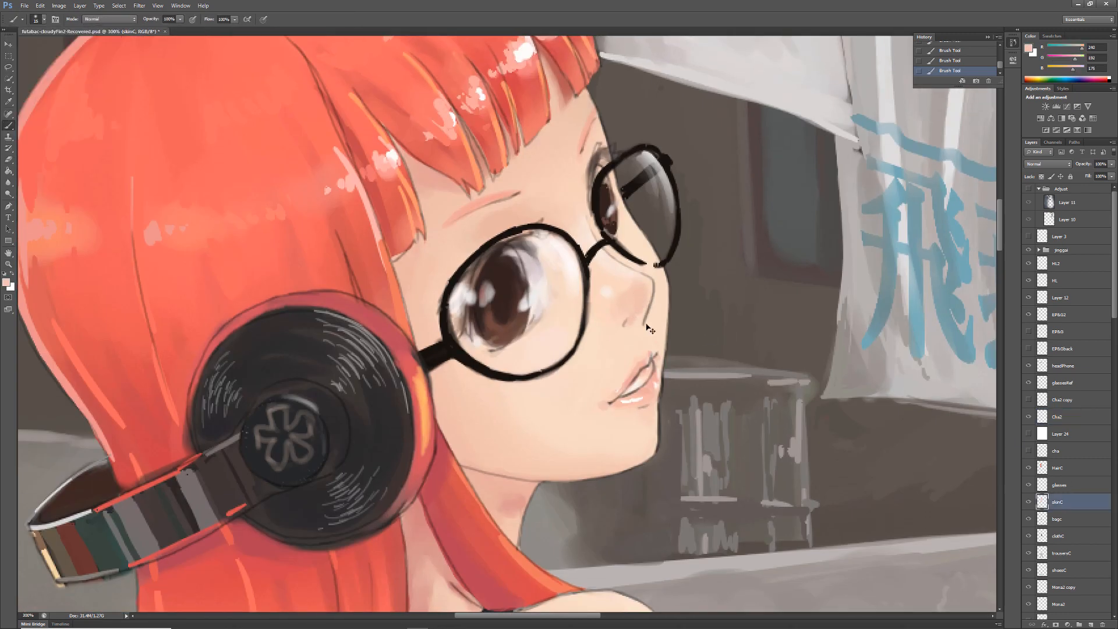
pyautogui.click(43, 19)
pyautogui.moveTo(19, 47); pyautogui.dragTo(25, 48)
pyautogui.click(180, 19)
pyautogui.moveTo(181, 29); pyautogui.dragTo(162, 28)
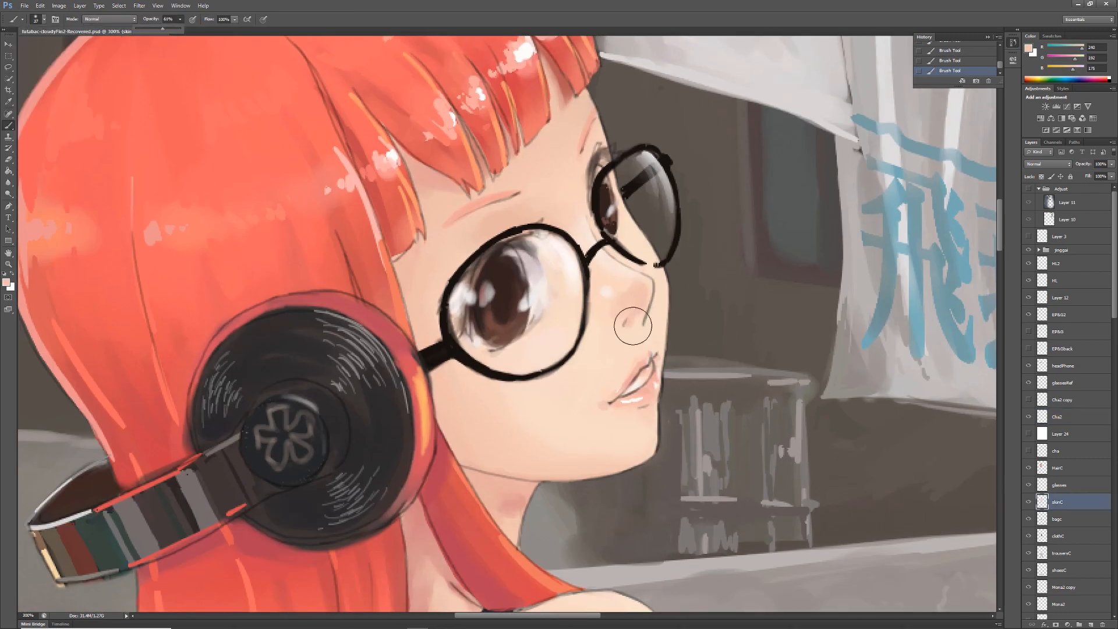
pyautogui.keyDown('alt'); pyautogui.click(620, 289); pyautogui.keyUp('alt')
pyautogui.click(43, 19)
pyautogui.moveTo(25, 47); pyautogui.dragTo(23, 49)
pyautogui.click(619, 325)
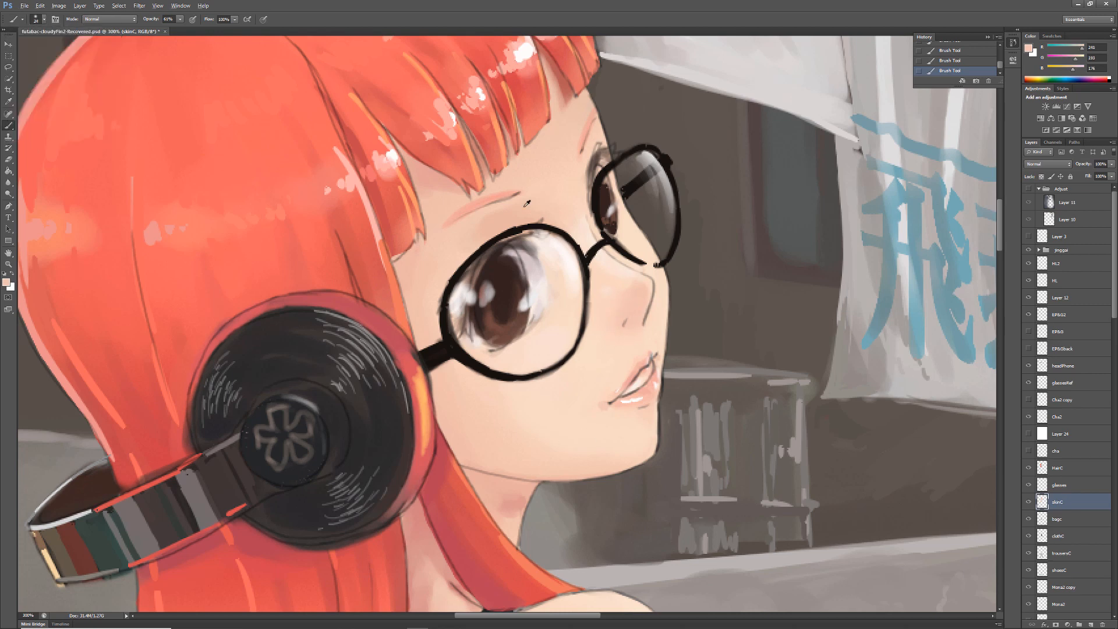
# Blend lighter and pinker skin tones along the nose bridge on the skinC layer with resized brushes.
pyautogui.moveTo(629, 275); pyautogui.dragTo(614, 289)
pyautogui.click(43, 19)
pyautogui.moveTo(24, 47); pyautogui.dragTo(18, 48)
pyautogui.moveTo(623, 262); pyautogui.dragTo(636, 270)
pyautogui.keyDown('alt'); pyautogui.click(661, 323); pyautogui.keyUp('alt')
pyautogui.keyDown('alt'); pyautogui.click(611, 291); pyautogui.keyUp('alt')
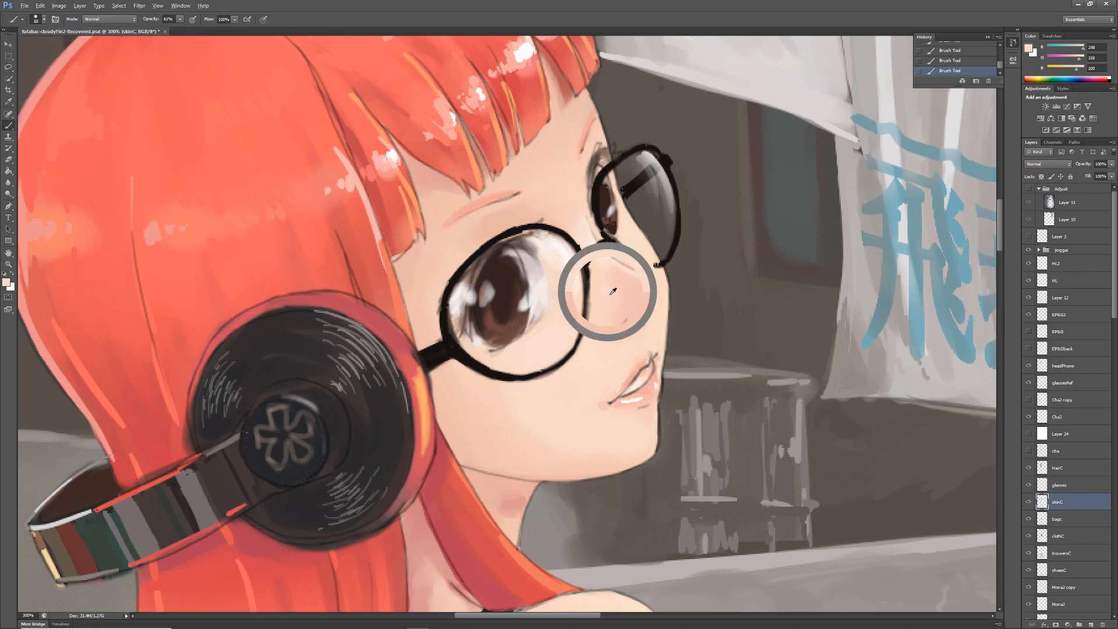
# Brighten the teeth and touch up the lips on the skinC layer with near-white and sampled lip colours.
pyautogui.keyDown('alt'); pyautogui.click(647, 359); pyautogui.keyUp('alt')
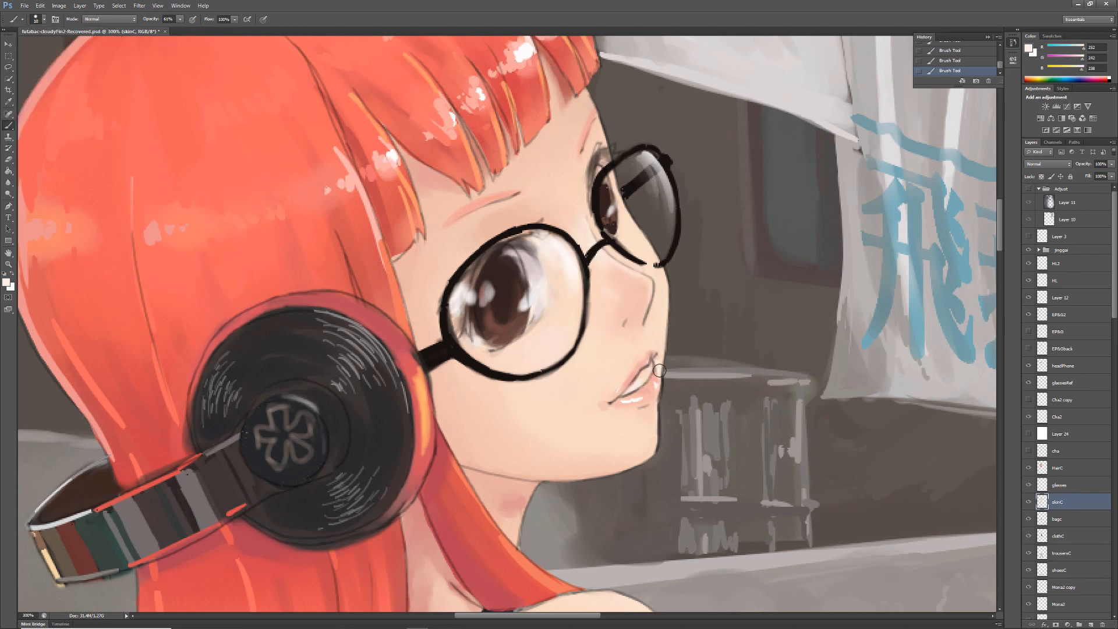
pyautogui.moveTo(658, 364); pyautogui.dragTo(647, 382)
pyautogui.keyDown('alt'); pyautogui.click(637, 384); pyautogui.keyUp('alt')
pyautogui.keyDown('alt'); pyautogui.click(635, 386); pyautogui.keyUp('alt')
pyautogui.click(7, 282)
pyautogui.click(543, 192)
pyautogui.click(649, 170)
pyautogui.keyDown('alt'); pyautogui.click(642, 376); pyautogui.keyUp('alt')
pyautogui.click(6, 282)
pyautogui.click(439, 159)
pyautogui.click(649, 169)
# Add a new layer above skinC and brush a large, soft, low-opacity blush in sampled lip pink on the near cheek.
pyautogui.hotkey('ctrl', 'shift', 'alt', 'n')
pyautogui.click(38, 19)
pyautogui.click(61, 86)
pyautogui.press('Return')
pyautogui.hotkey('ctrl', 'z')
pyautogui.keyDown('alt'); pyautogui.click(637, 376); pyautogui.keyUp('alt')
pyautogui.click(38, 19)
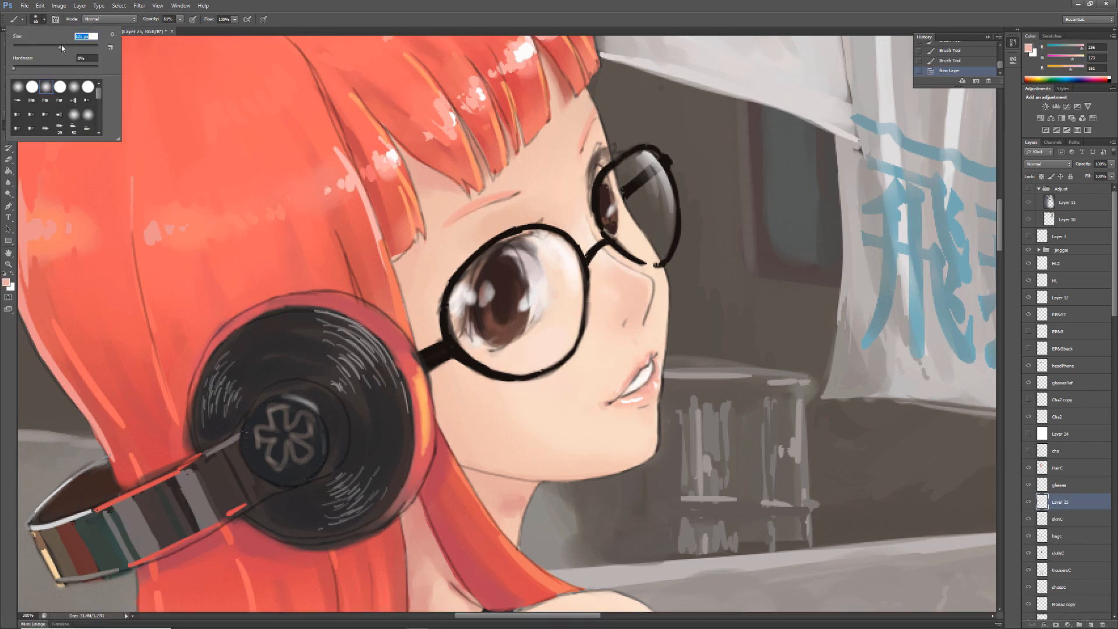
pyautogui.moveTo(58, 48); pyautogui.dragTo(65, 47)
pyautogui.click(180, 19)
pyautogui.moveTo(518, 396); pyautogui.dragTo(486, 412)
# Set the blush layer's blend mode to Multiply and brush soft pink over the nose with a slightly smaller brush.
pyautogui.click(1048, 164)
pyautogui.click(1043, 197)
pyautogui.click(37, 20)
pyautogui.moveTo(65, 48); pyautogui.dragTo(63, 47)
pyautogui.moveTo(640, 268); pyautogui.dragTo(668, 239)
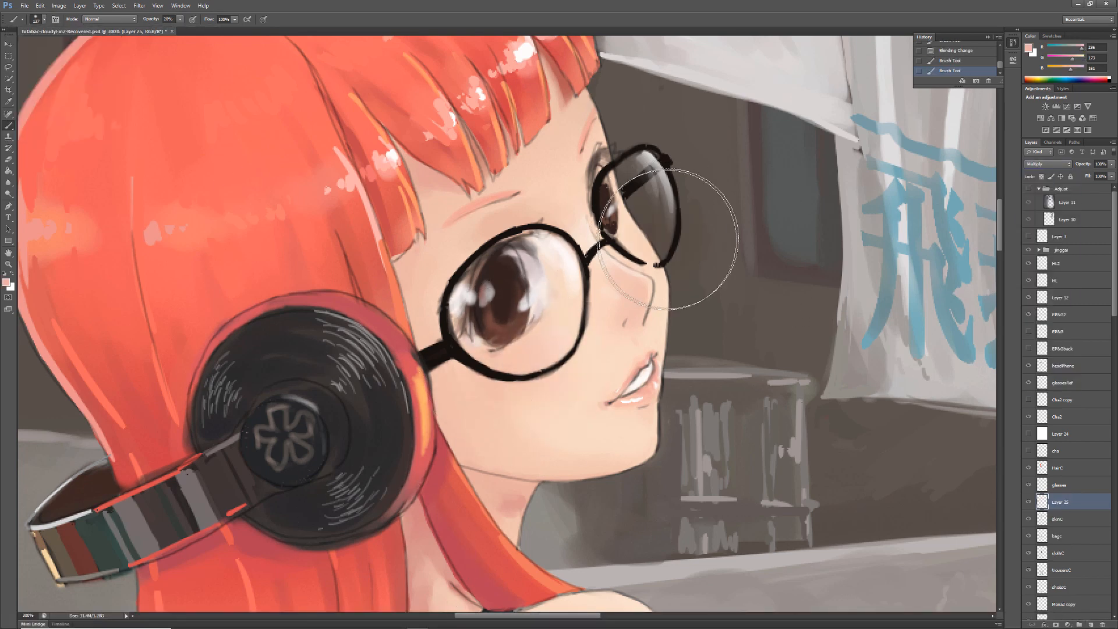
# Erase excess blush and dab small white highlights on the near cheek and nose with a size 5 brush.
pyautogui.press('e')
pyautogui.click(37, 19)
pyautogui.click(32, 87)
pyautogui.moveTo(180, 19); pyautogui.dragTo(219, 30)
pyautogui.click(37, 19)
pyautogui.moveTo(89, 37); pyautogui.dragTo(71, 36)
pyautogui.write('5')
pyautogui.click(547, 335)
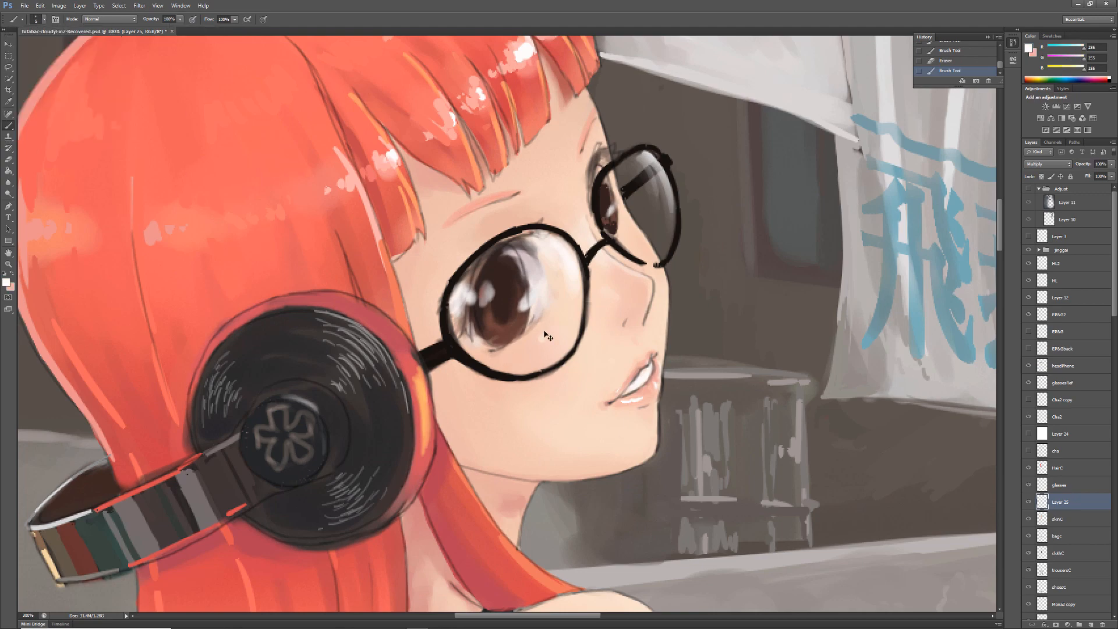
pyautogui.click(640, 282)
# Hide the blush layer, Layer 25, and view the whole painting.
pyautogui.press('z')
pyautogui.keyDown('alt'); pyautogui.click(527, 245); pyautogui.keyUp('alt')
pyautogui.click(562, 268)
pyautogui.click(1029, 502)
pyautogui.doubleClick(9, 253)
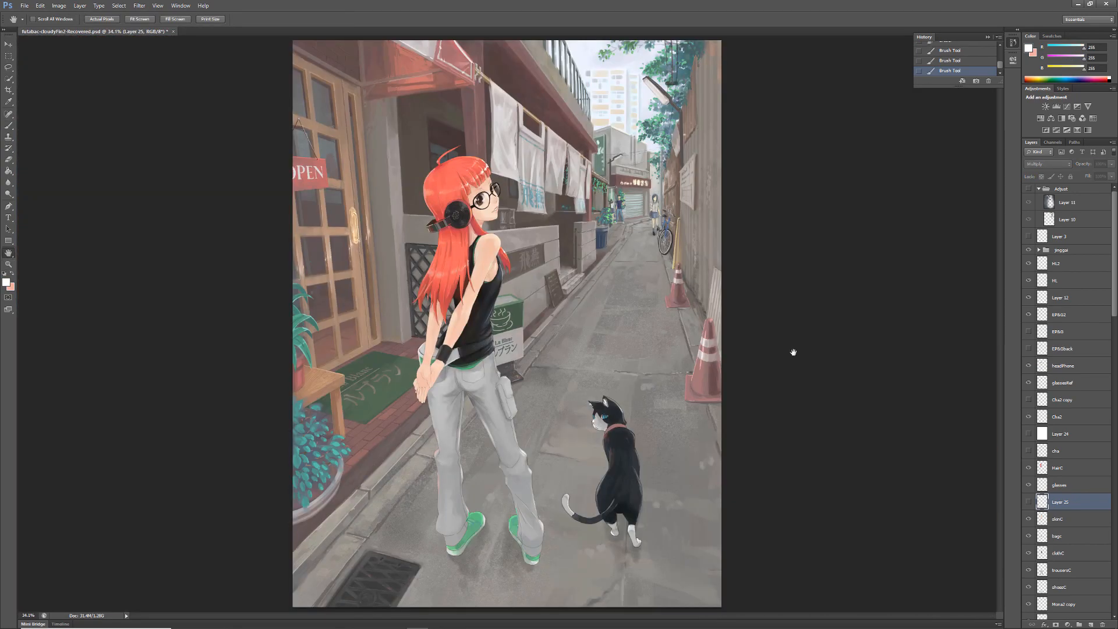
# Duplicate the Cha2 lineart layer.
pyautogui.rightClick(1060, 417)
pyautogui.click(990, 70)
pyautogui.click(636, 195)
pyautogui.doubleClick(8, 264)
pyautogui.doubleClick(8, 252)
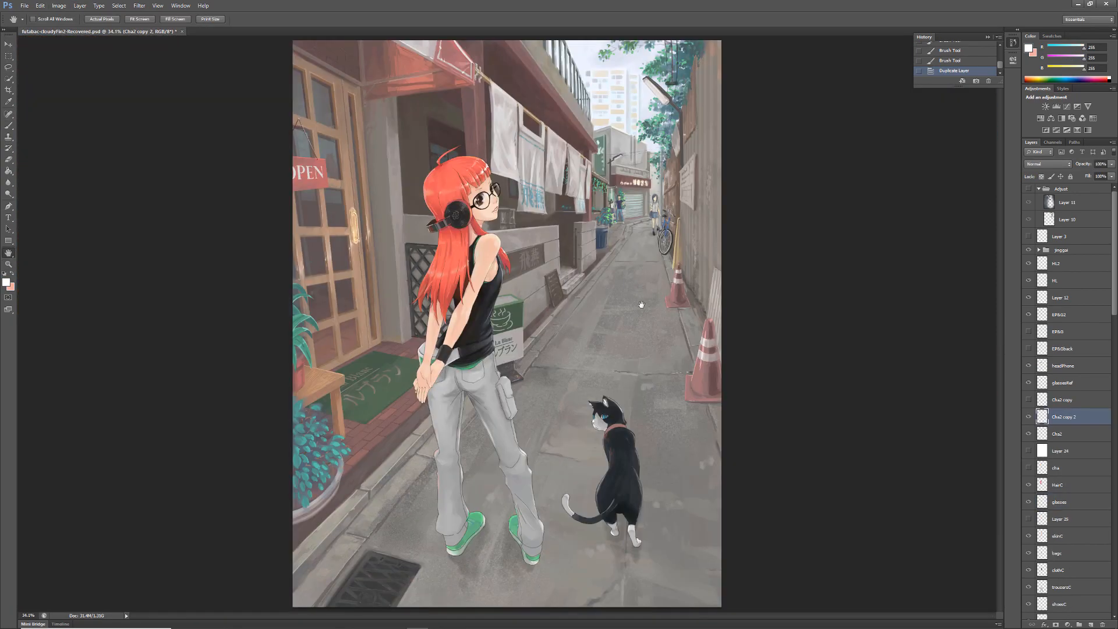
# Lock the skinC layer's transparent pixels and paint a darker sampled skin tone as shadow on the neck under the chin.
pyautogui.click(8, 263)
pyautogui.click(490, 211)
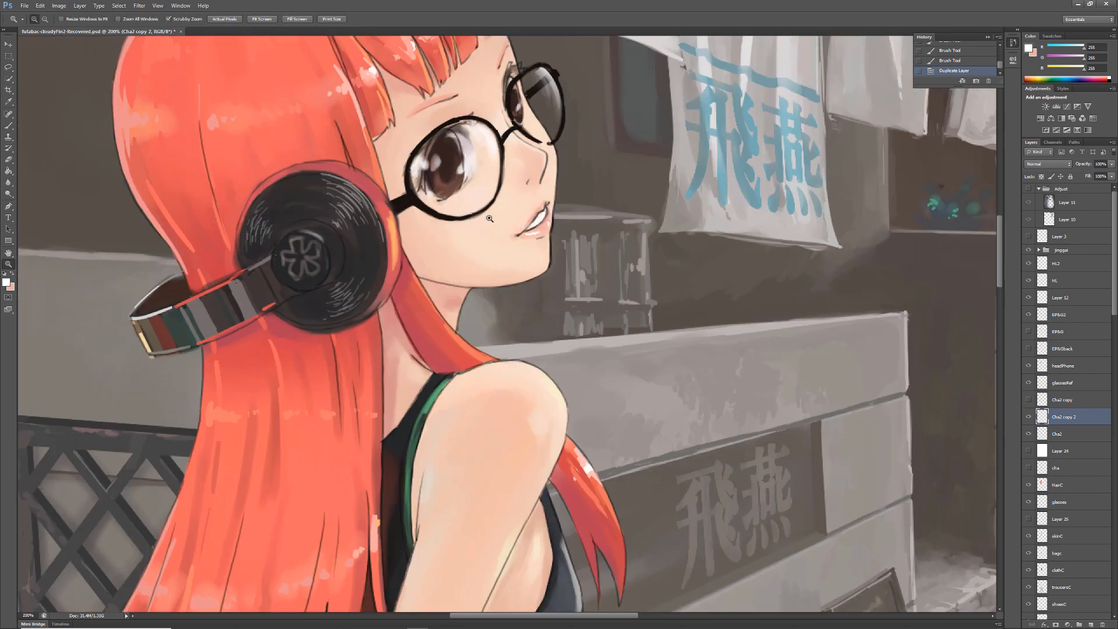
pyautogui.click(492, 203)
pyautogui.click(8, 125)
pyautogui.click(43, 19)
pyautogui.moveTo(29, 47); pyautogui.dragTo(40, 46)
pyautogui.keyDown('alt'); pyautogui.click(413, 323); pyautogui.keyUp('alt')
pyautogui.click(1058, 536)
pyautogui.click(1041, 177)
pyautogui.moveTo(406, 310); pyautogui.dragTo(452, 344)
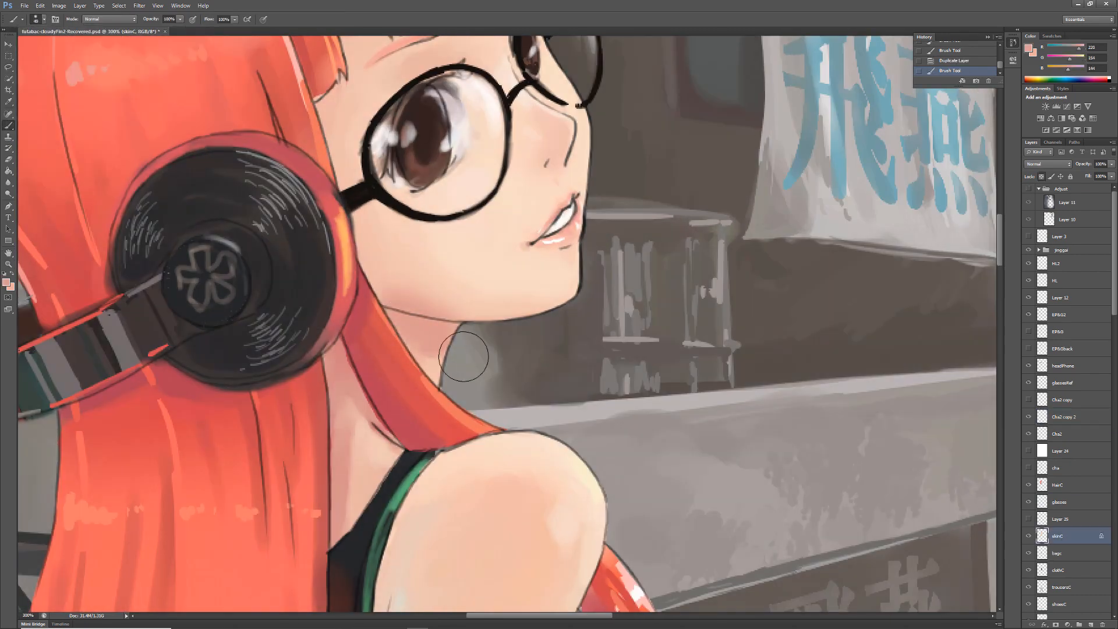
# Refine the shading along the jaw and lower cheek on skinC with sampled skin tones and smaller brushes.
pyautogui.keyDown('alt'); pyautogui.click(431, 298); pyautogui.keyUp('alt')
pyautogui.click(43, 19)
pyautogui.moveTo(40, 46); pyautogui.dragTo(24, 47)
pyautogui.moveTo(388, 299)
pyautogui.mouseDown()
pyautogui.moveTo(447, 309)
pyautogui.moveTo(389, 296)
pyautogui.mouseUp()
pyautogui.click(44, 19)
pyautogui.moveTo(24, 46); pyautogui.dragTo(29, 47)
pyautogui.click(44, 19)
pyautogui.moveTo(425, 314); pyautogui.dragTo(461, 317)
pyautogui.keyDown('alt'); pyautogui.click(391, 245); pyautogui.keyUp('alt')
pyautogui.click(8, 264)
pyautogui.click(262, 20)
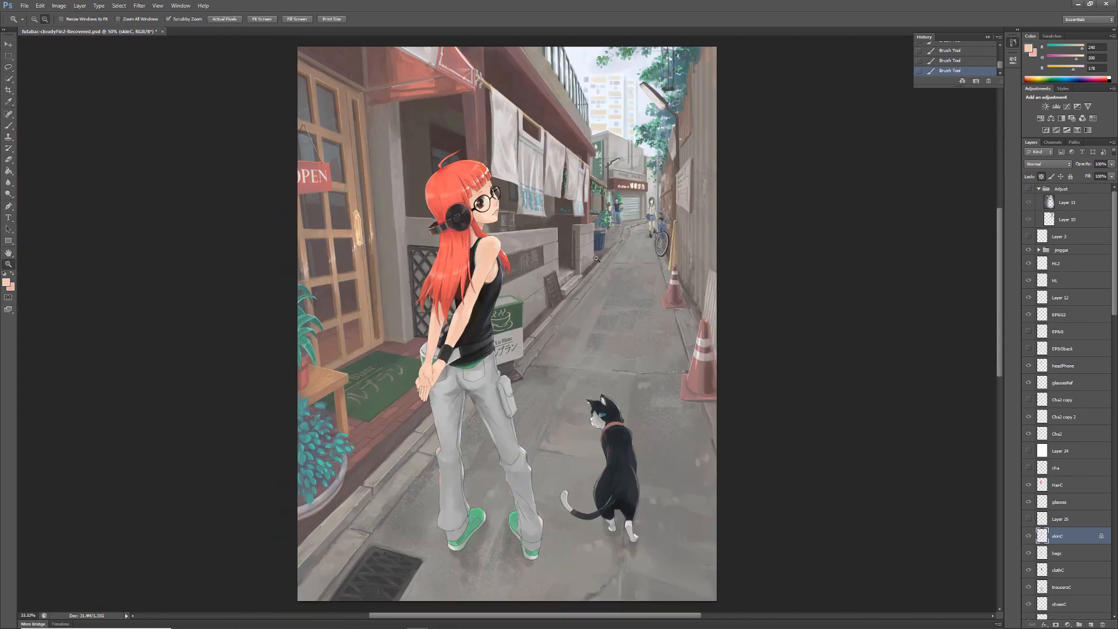
# Add a new layer above Layer 25 and duplicate Layer 25.
pyautogui.click(495, 216)
pyautogui.click(489, 210)
pyautogui.click(1061, 519)
pyautogui.click(1091, 624)
pyautogui.click(1061, 536)
pyautogui.click(80, 6)
pyautogui.click(100, 25)
pyautogui.press('Return')
# Lower the opacity of the Layer 25 copy and merge it with Layer 25.
pyautogui.click(1112, 164)
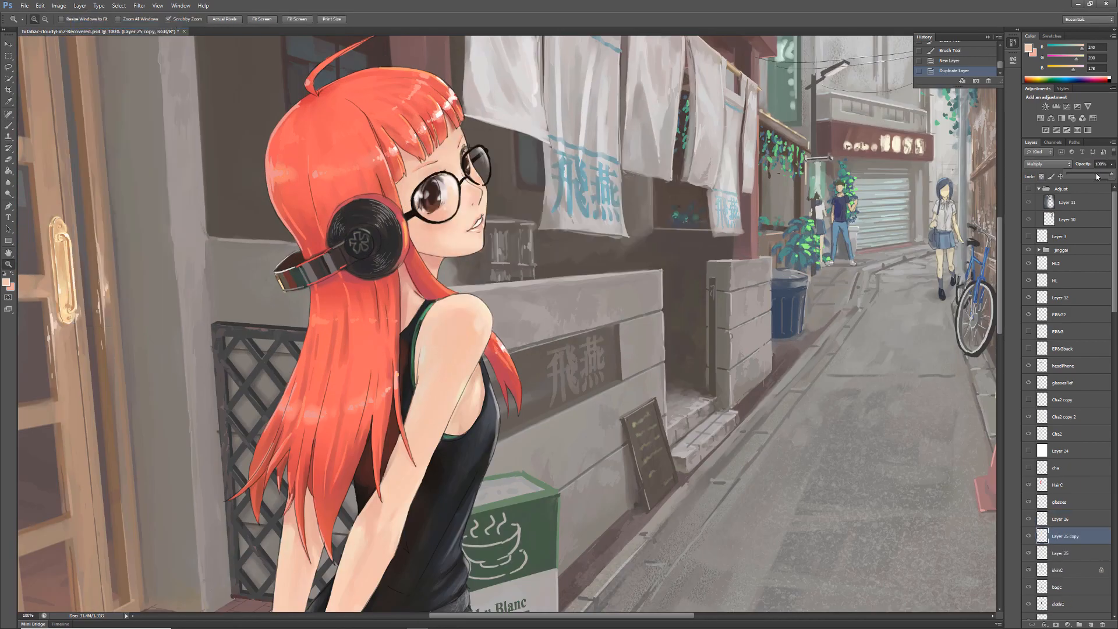
pyautogui.moveTo(1109, 175); pyautogui.dragTo(1078, 174)
pyautogui.click(1111, 164)
pyautogui.keyDown('shift'); pyautogui.click(1062, 553); pyautogui.keyUp('shift')
pyautogui.hotkey('ctrl', 'e')
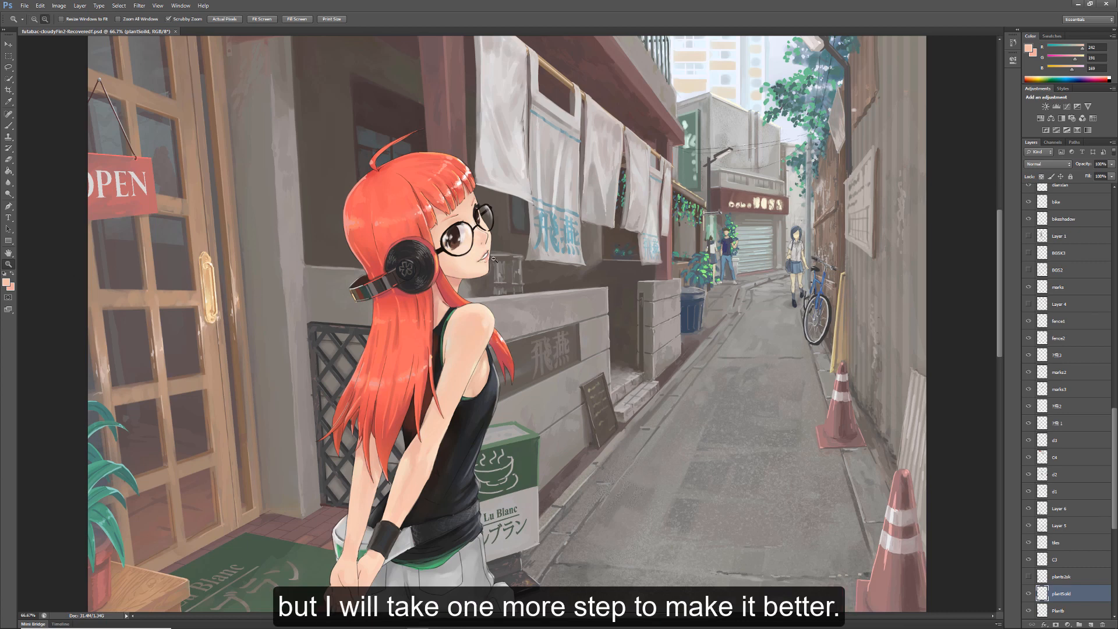
# Collapse the Adjust group and make it visible.
pyautogui.keyDown('alt'); pyautogui.click(526, 268); pyautogui.keyUp('alt')
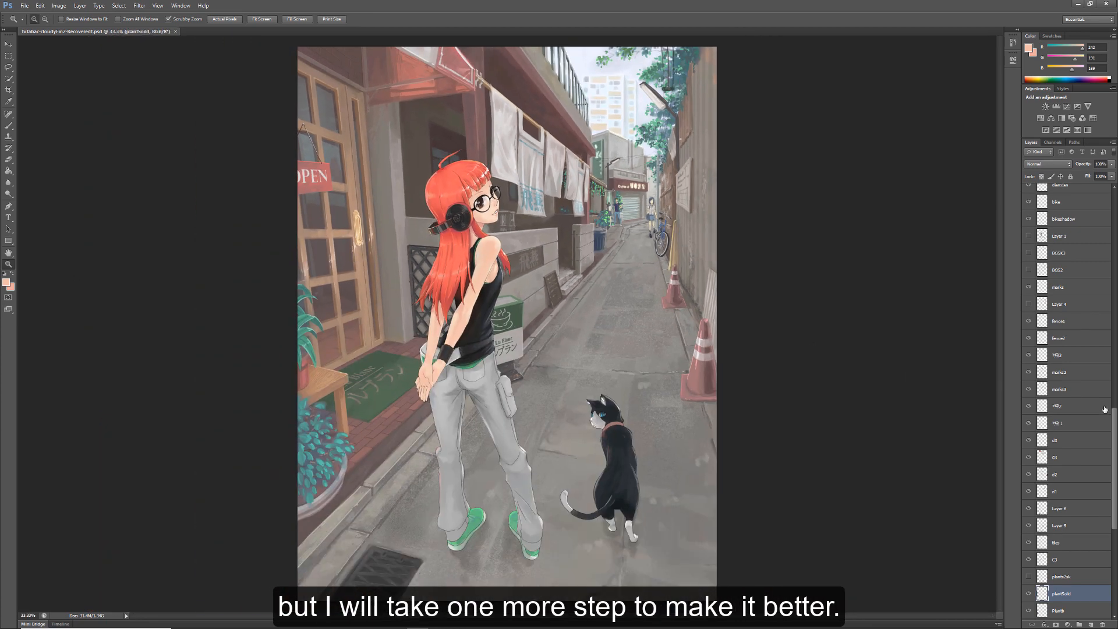
pyautogui.moveTo(1117, 432); pyautogui.dragTo(1115, 200)
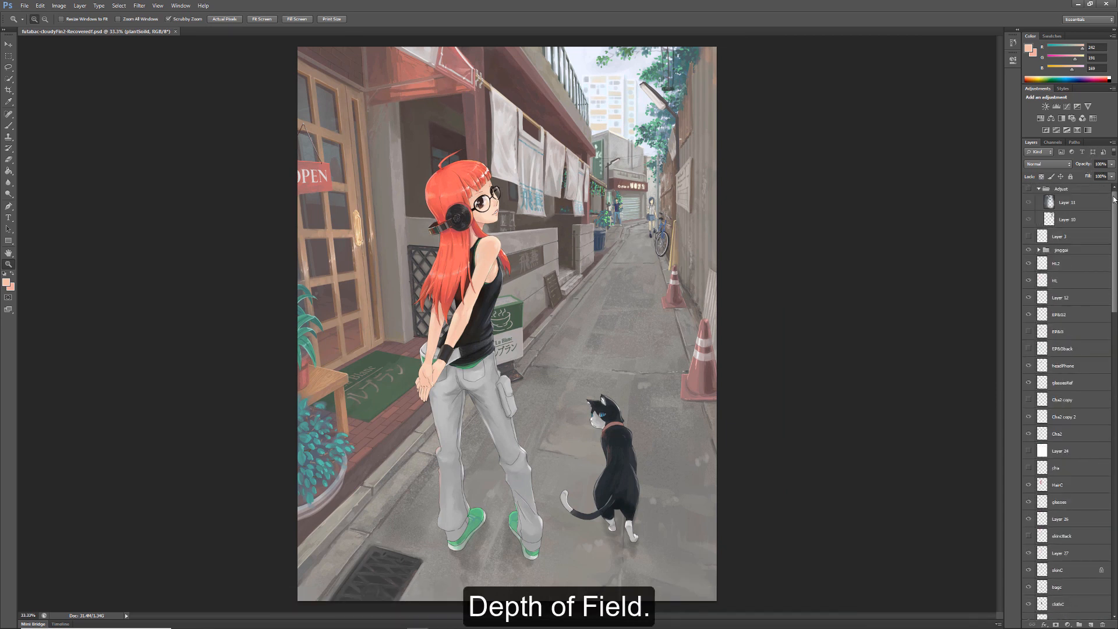
pyautogui.click(1039, 189)
pyautogui.click(1029, 190)
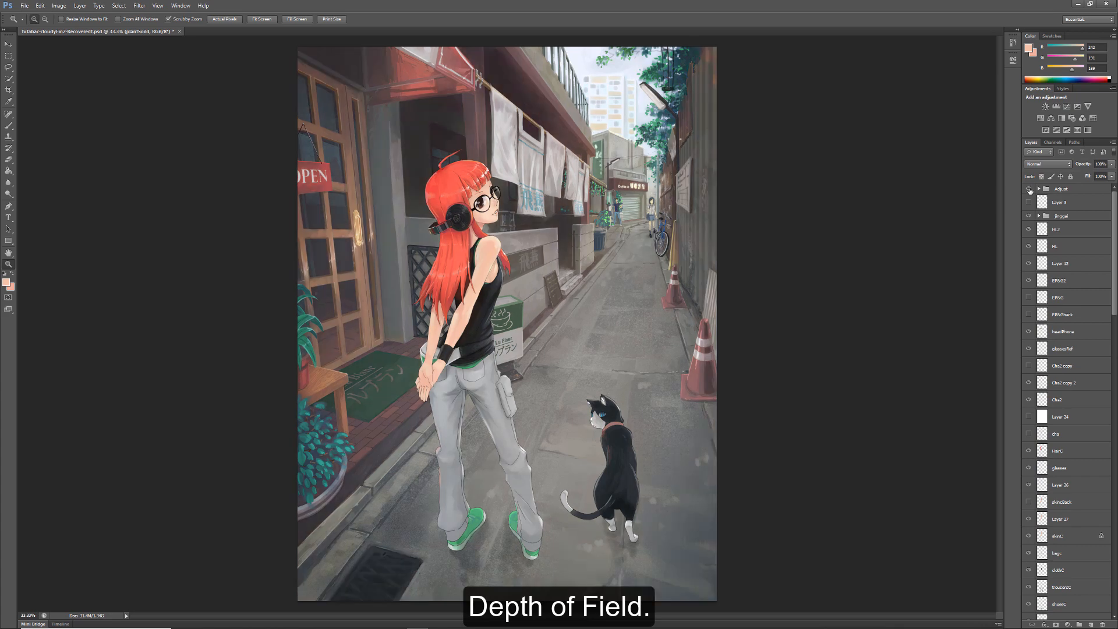
# Check the jinggai group by toggling its visibility, and move it beneath the shadows layer.
pyautogui.click(1028, 217)
pyautogui.click(1028, 216)
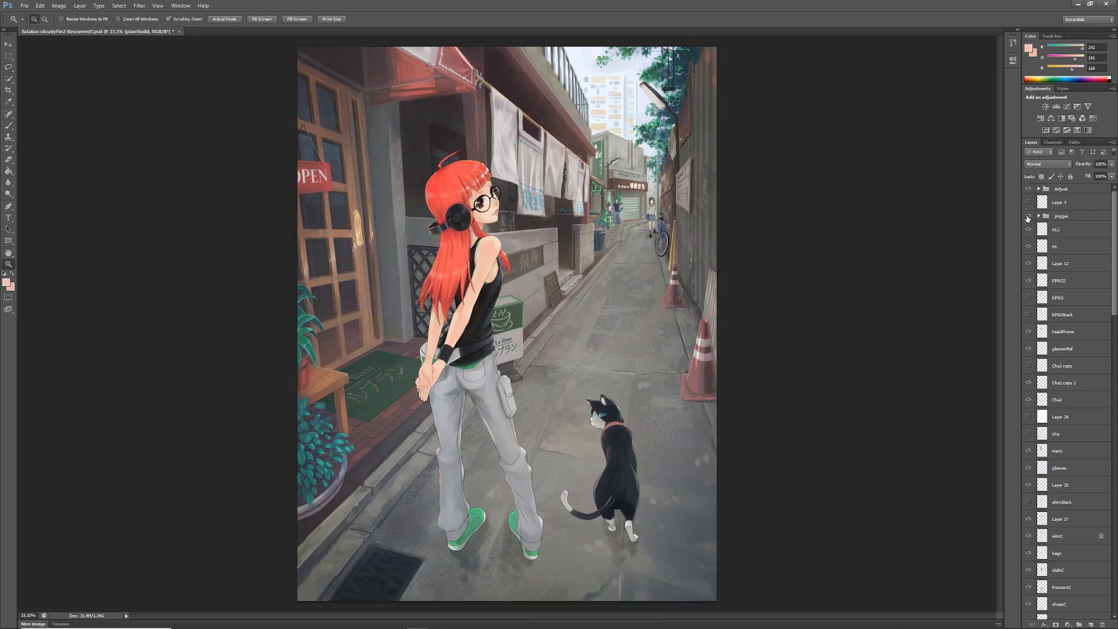
pyautogui.click(1061, 216)
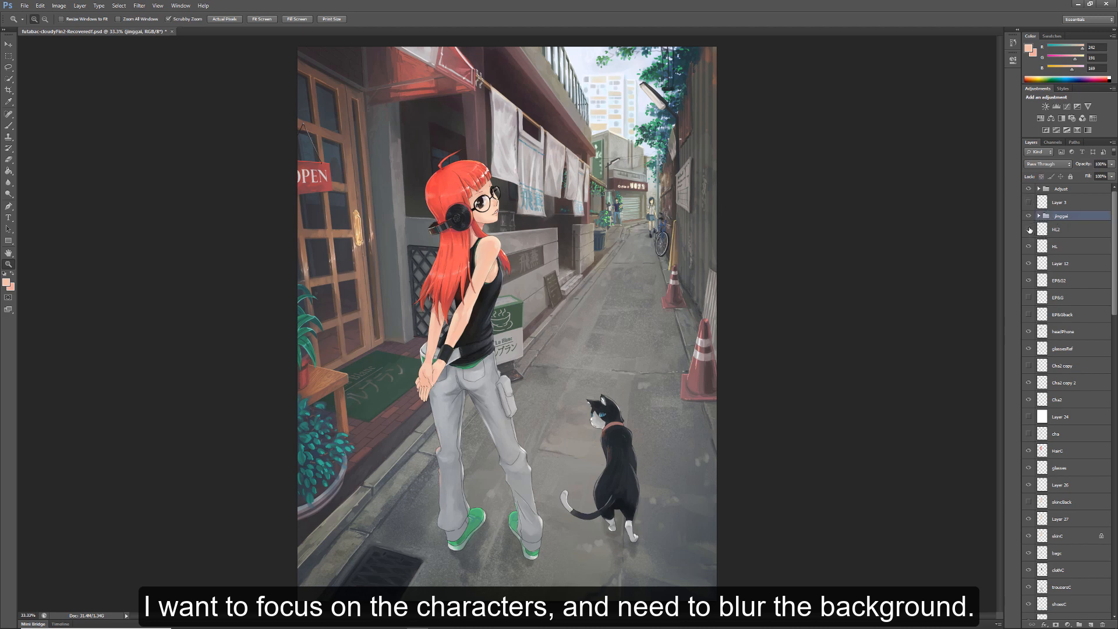
pyautogui.moveTo(1074, 219); pyautogui.dragTo(1055, 458)
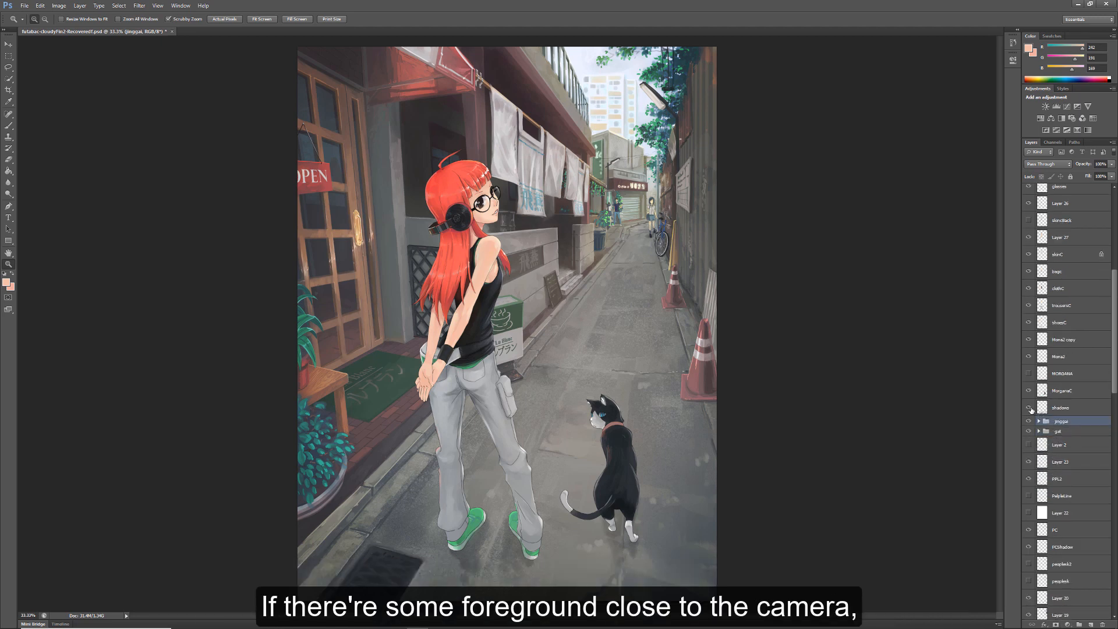
# Merge all layers from shadows down to Background into the Background layer.
pyautogui.click(1030, 409)
pyautogui.click(1029, 409)
pyautogui.click(1056, 413)
pyautogui.scroll(-5, 1059, 454)
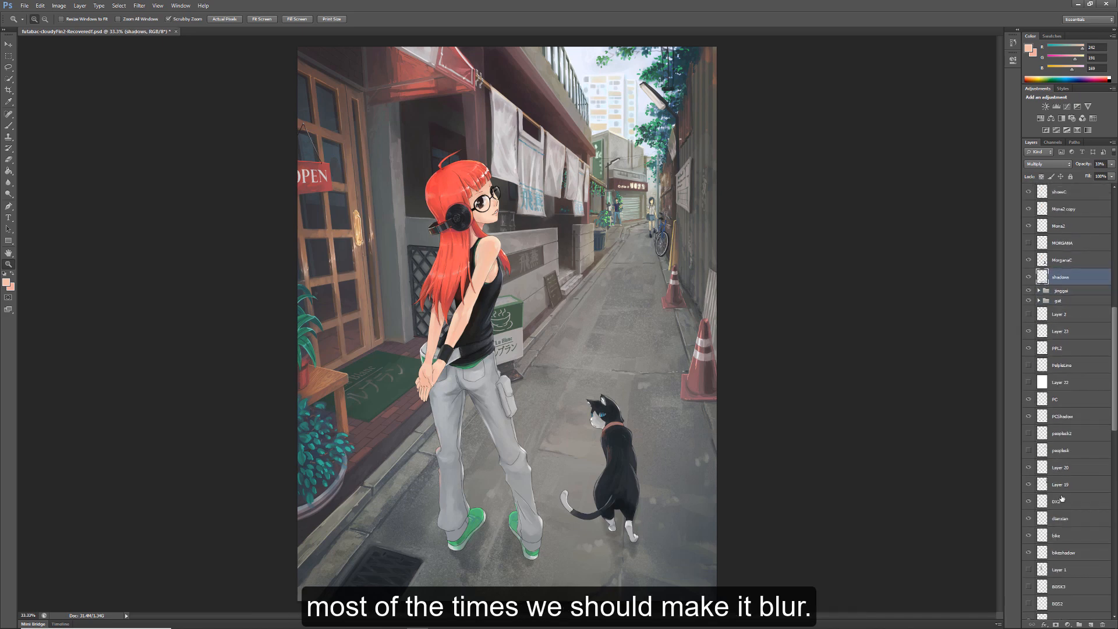
pyautogui.scroll(-6, 1060, 498)
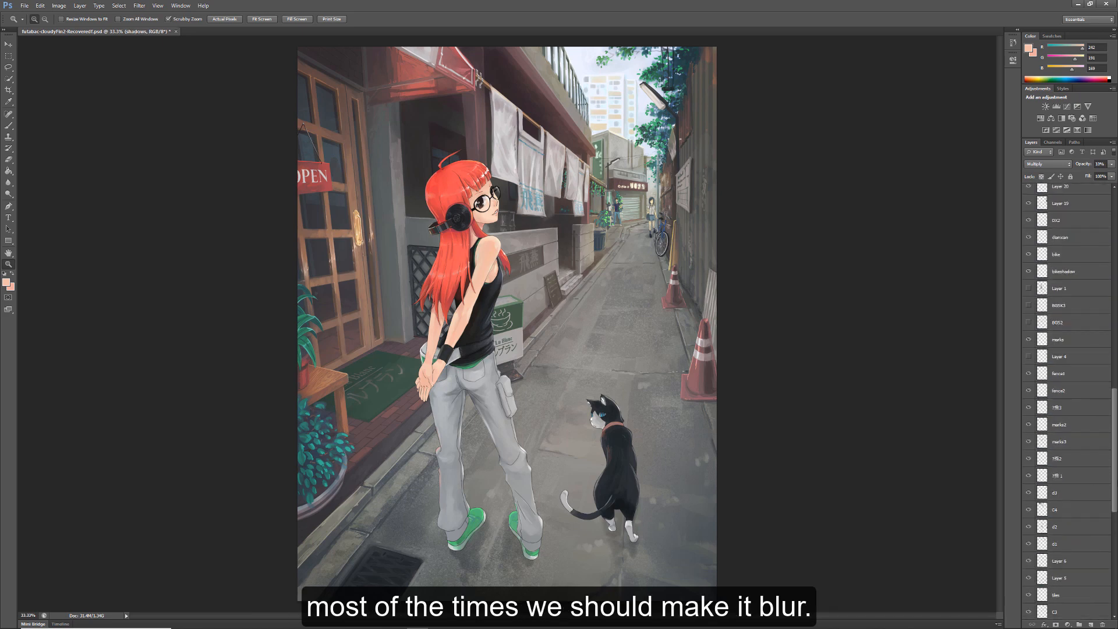
pyautogui.scroll(-9, 1108, 599)
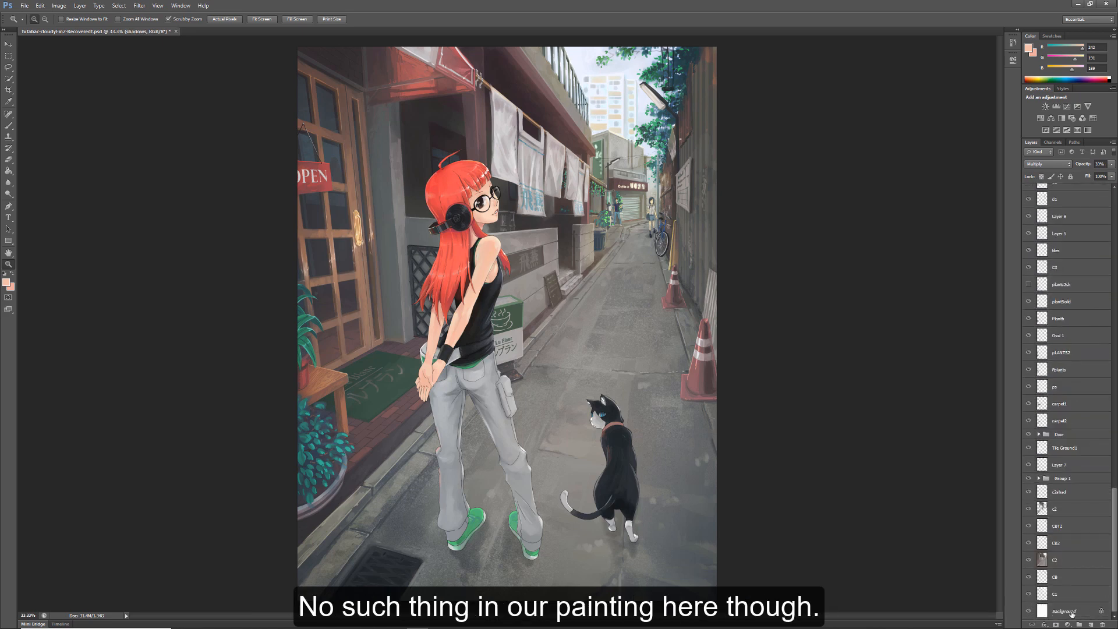
pyautogui.keyDown('shift'); pyautogui.click(1071, 612); pyautogui.keyUp('shift')
pyautogui.hotkey('ctrl', 'e')
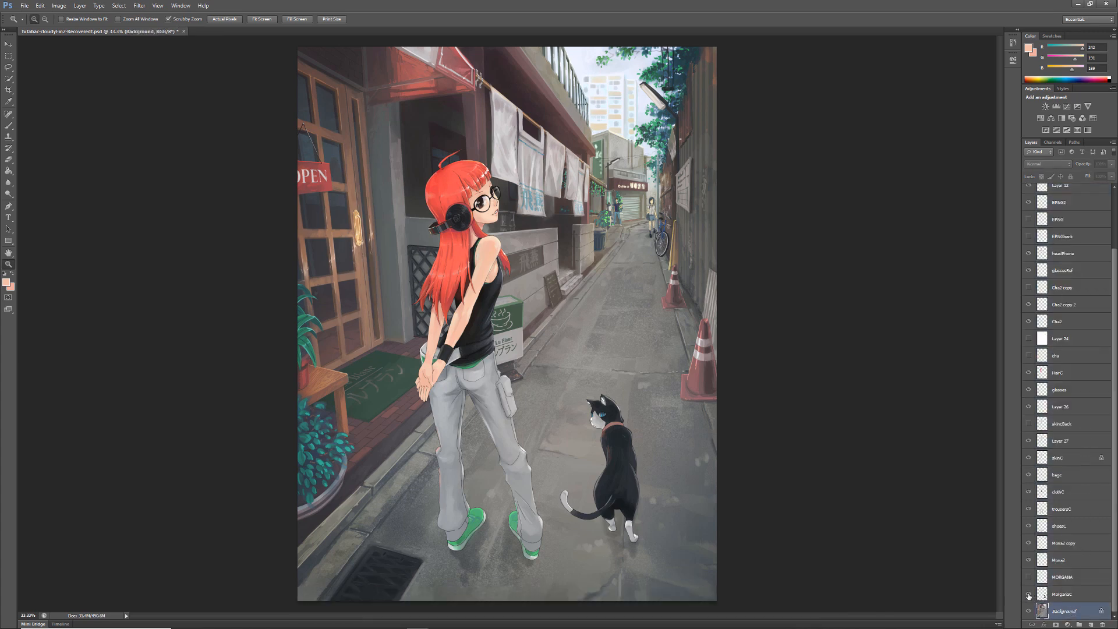
# Group all layers between the Adjust group and Background, down to MorganaC, and toggle the group's visibility to check it.
pyautogui.scroll(2, 1064, 571)
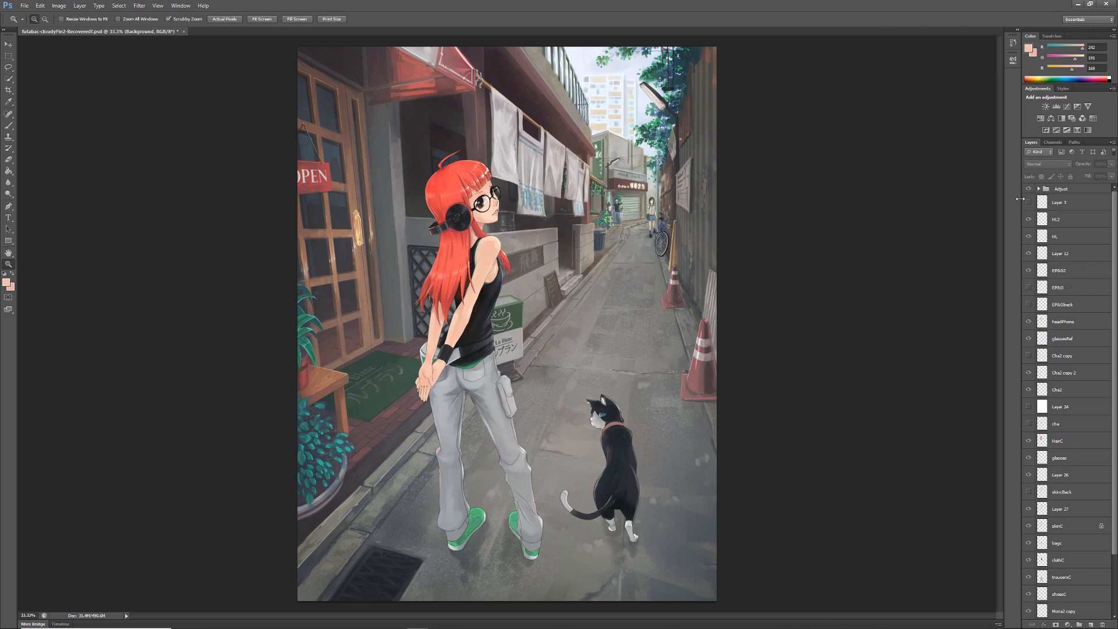
pyautogui.click(1029, 219)
pyautogui.click(1058, 205)
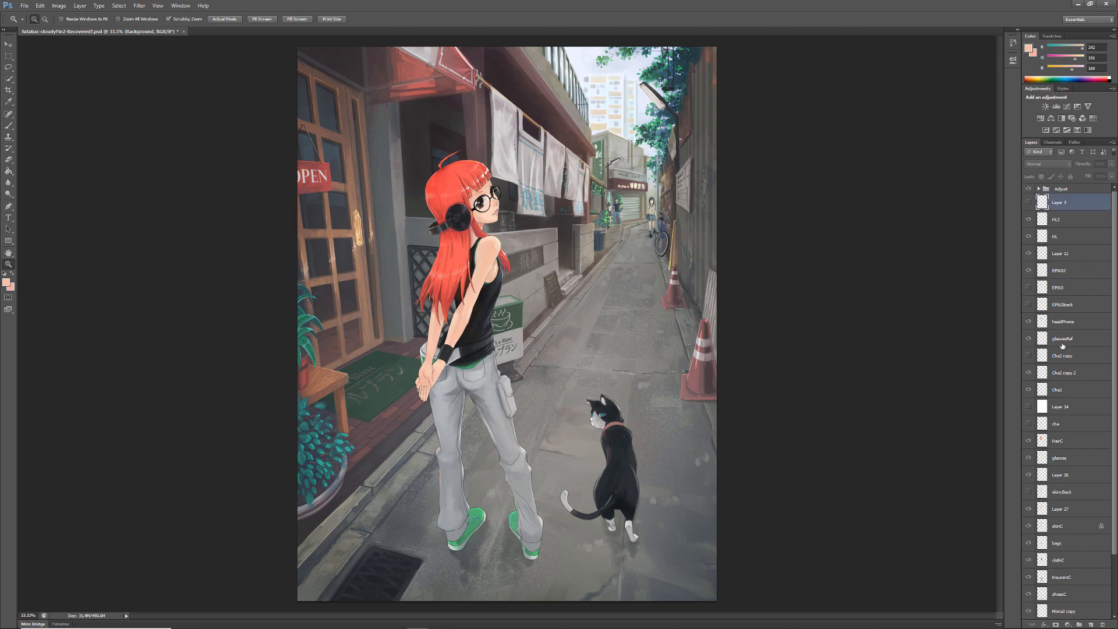
pyautogui.scroll(-2, 1068, 373)
pyautogui.keyDown('shift'); pyautogui.click(1065, 594); pyautogui.keyUp('shift')
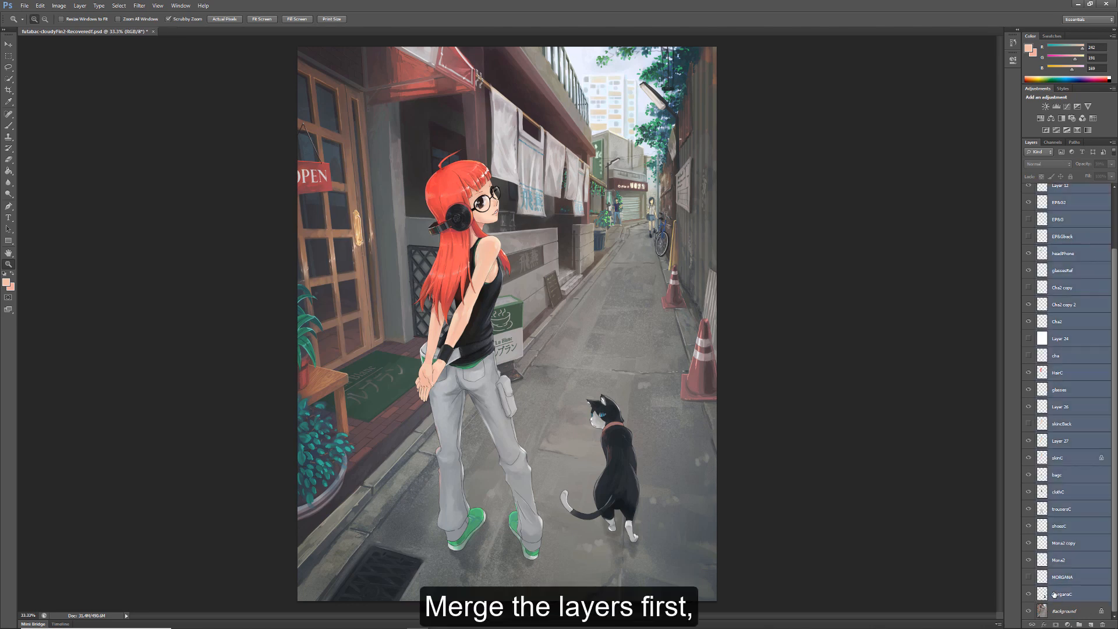
pyautogui.hotkey('ctrl', 'g')
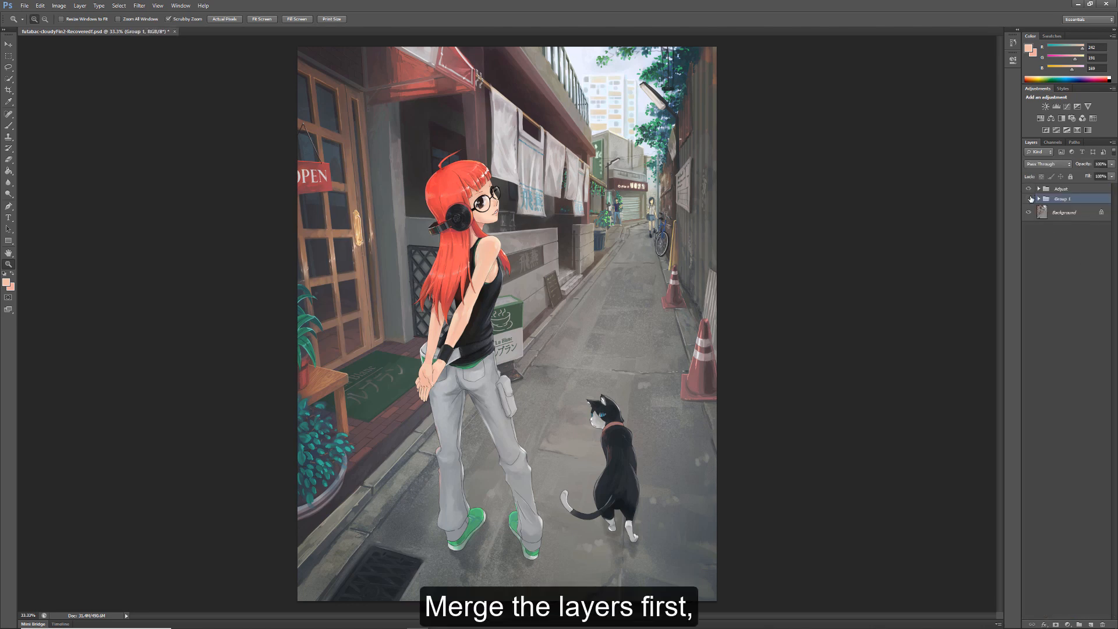
pyautogui.click(1031, 199)
pyautogui.click(1031, 199)
pyautogui.click(1031, 199)
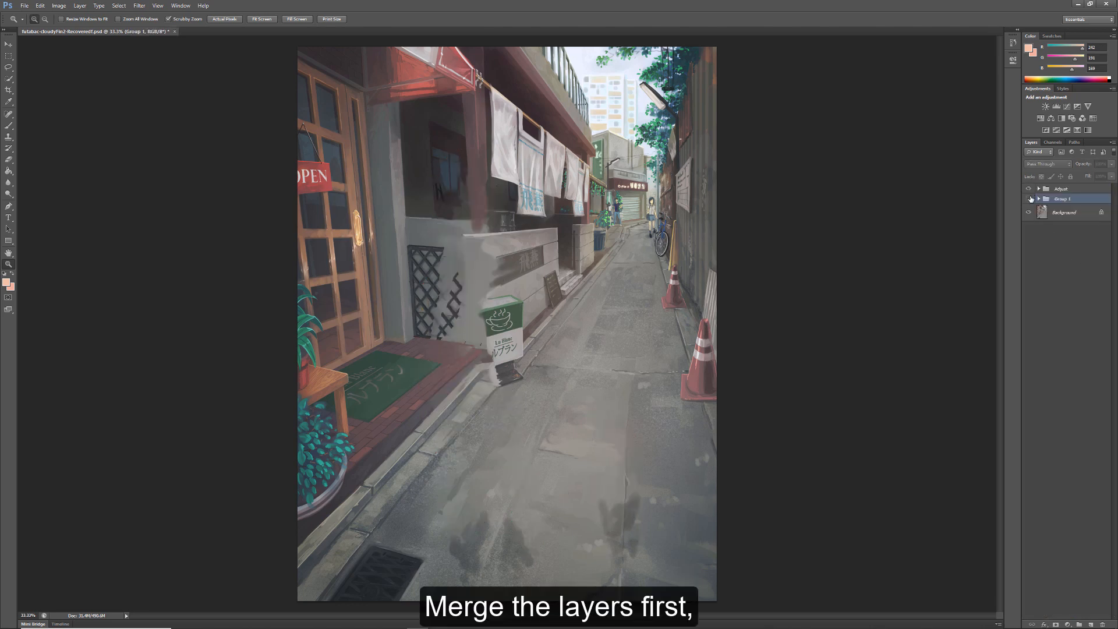
pyautogui.click(1031, 200)
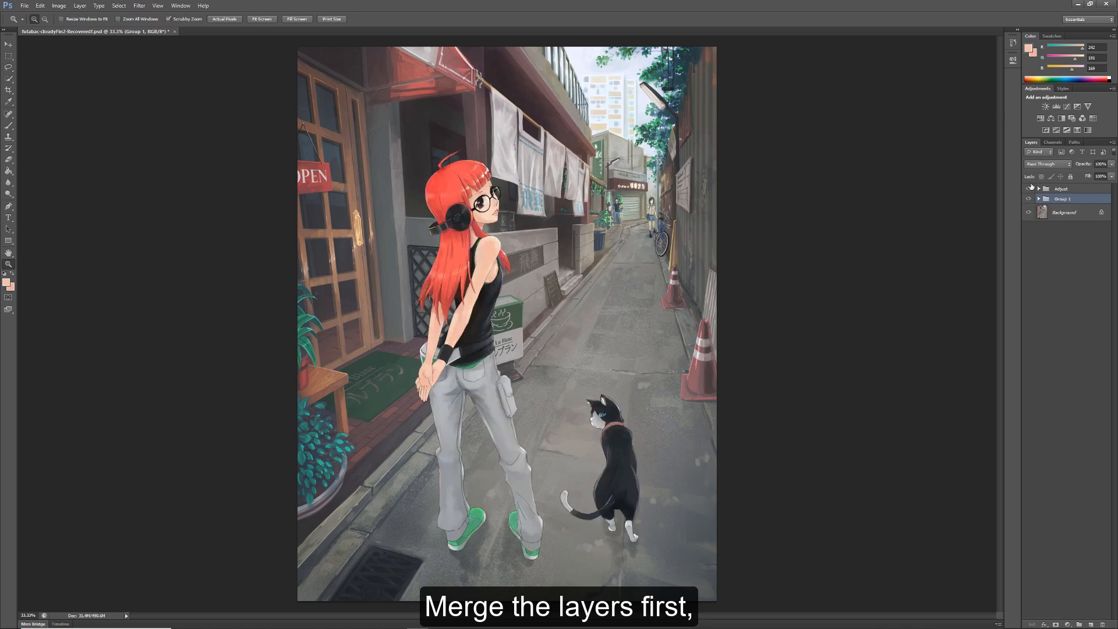
# Hide the Adjust group and start the Iris Blur filter on the Background layer.
pyautogui.click(1028, 189)
pyautogui.click(1059, 213)
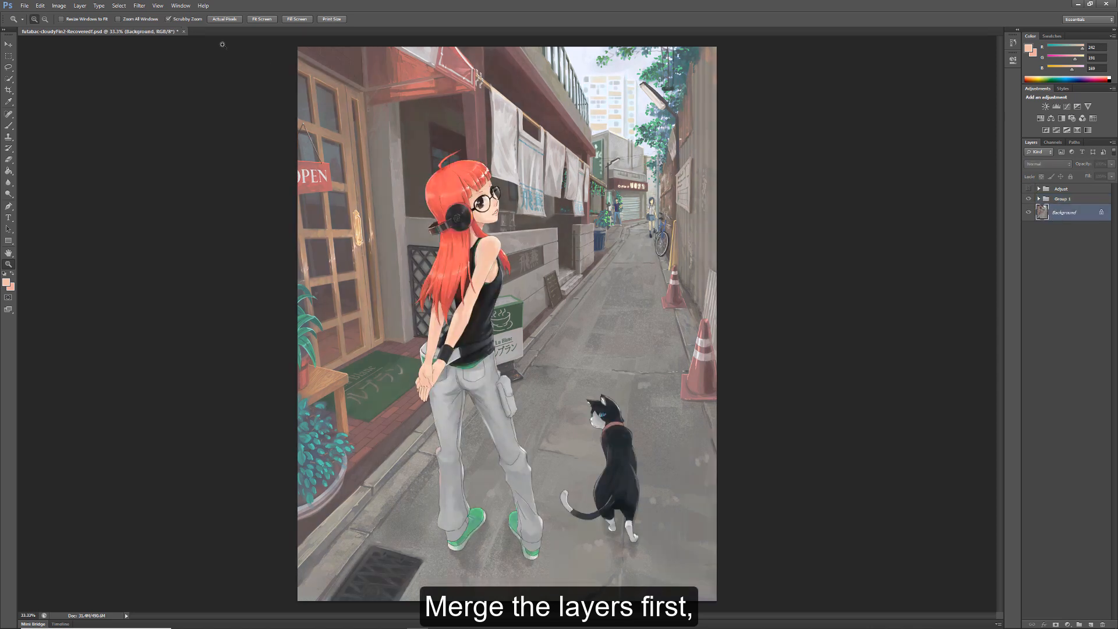
pyautogui.click(139, 6)
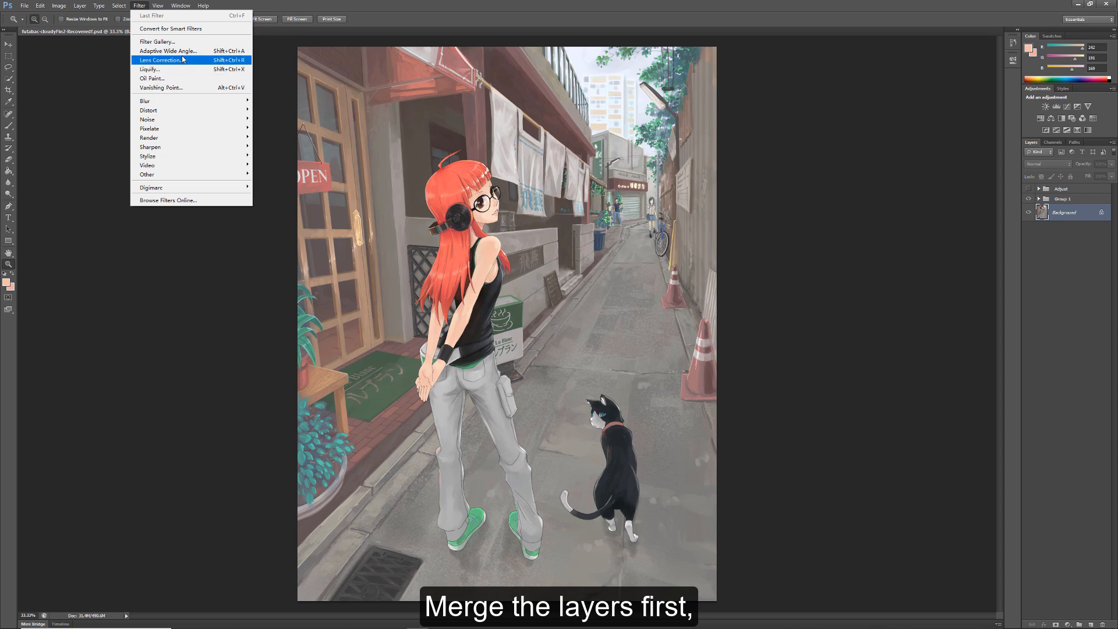
pyautogui.moveTo(190, 102)
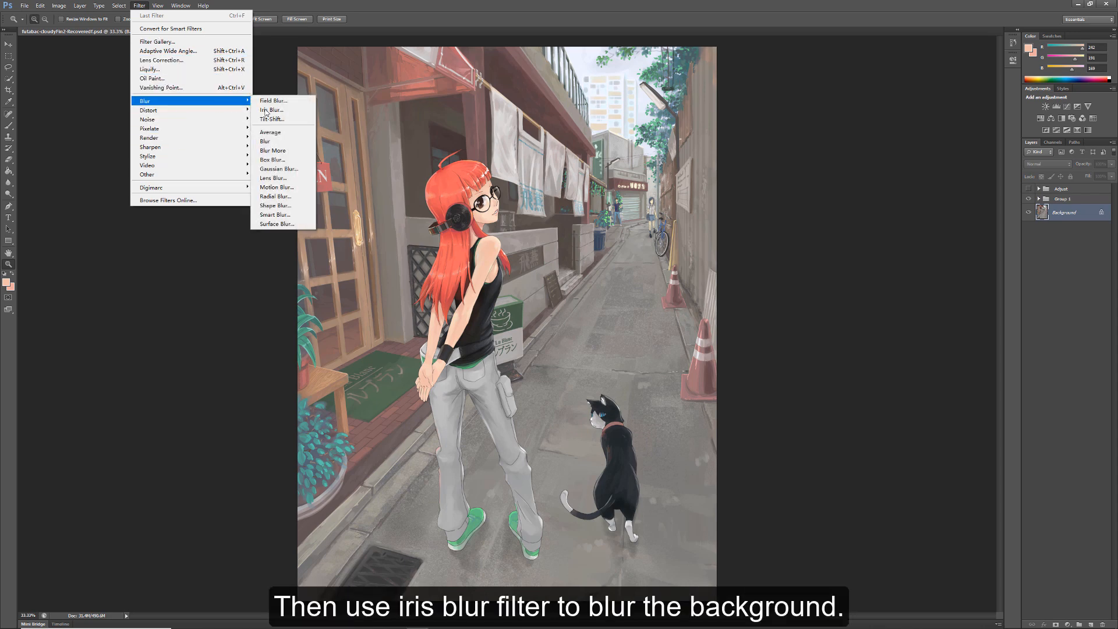
pyautogui.click(269, 110)
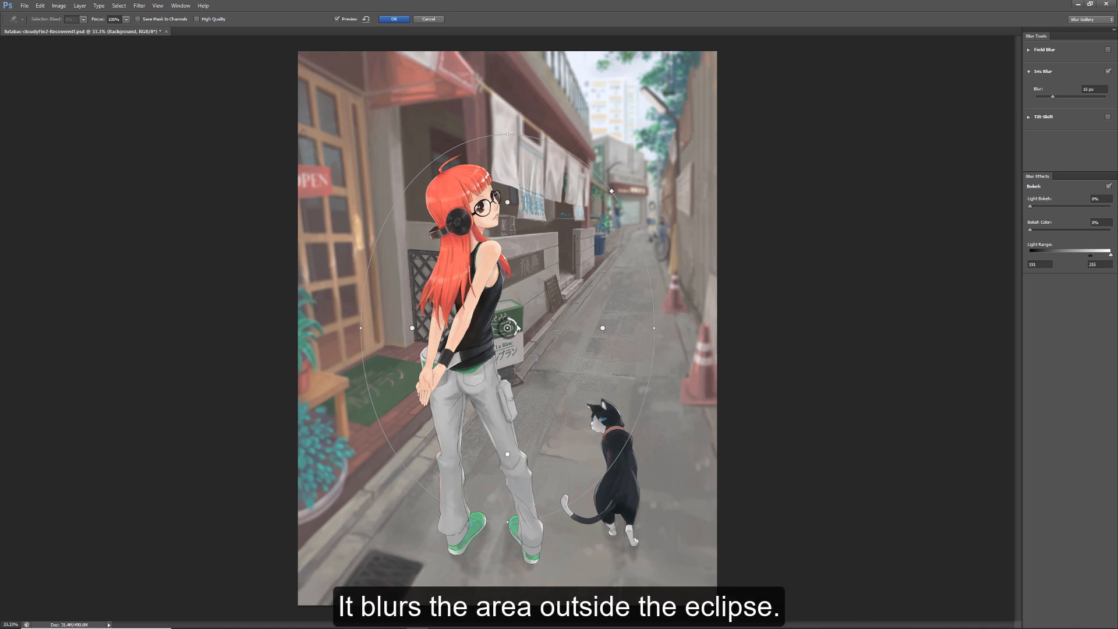
# Place the iris ellipse at the girl's lower leg, widen it past both canvas sides and adjust its sharp area over the near ground.
pyautogui.moveTo(513, 330); pyautogui.dragTo(441, 486)
pyautogui.moveTo(586, 483); pyautogui.dragTo(781, 471)
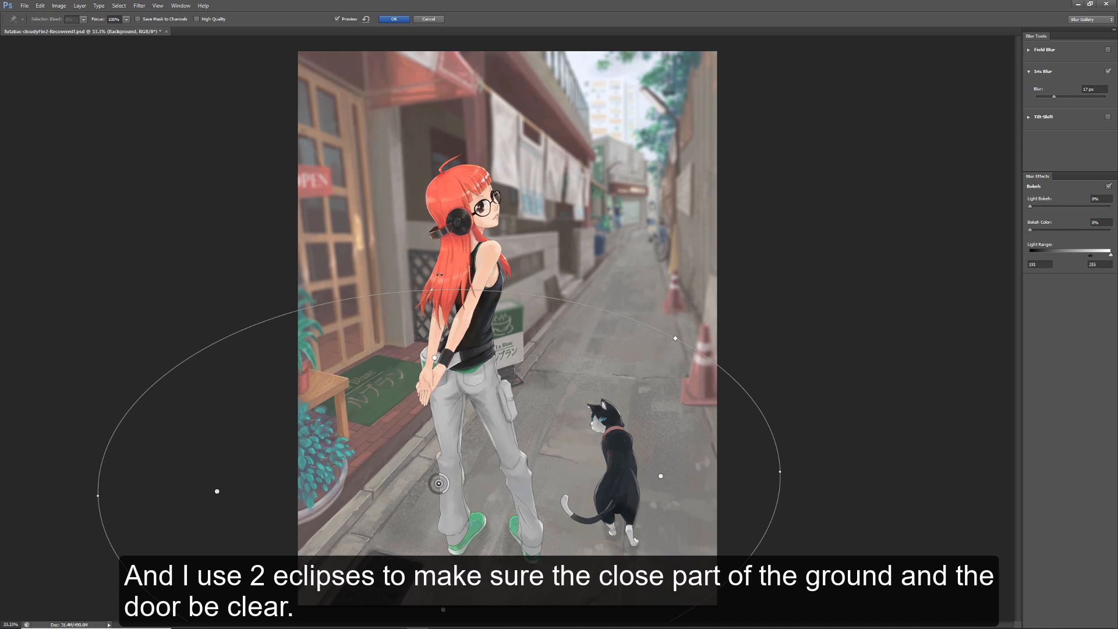
pyautogui.moveTo(440, 273); pyautogui.dragTo(427, 180)
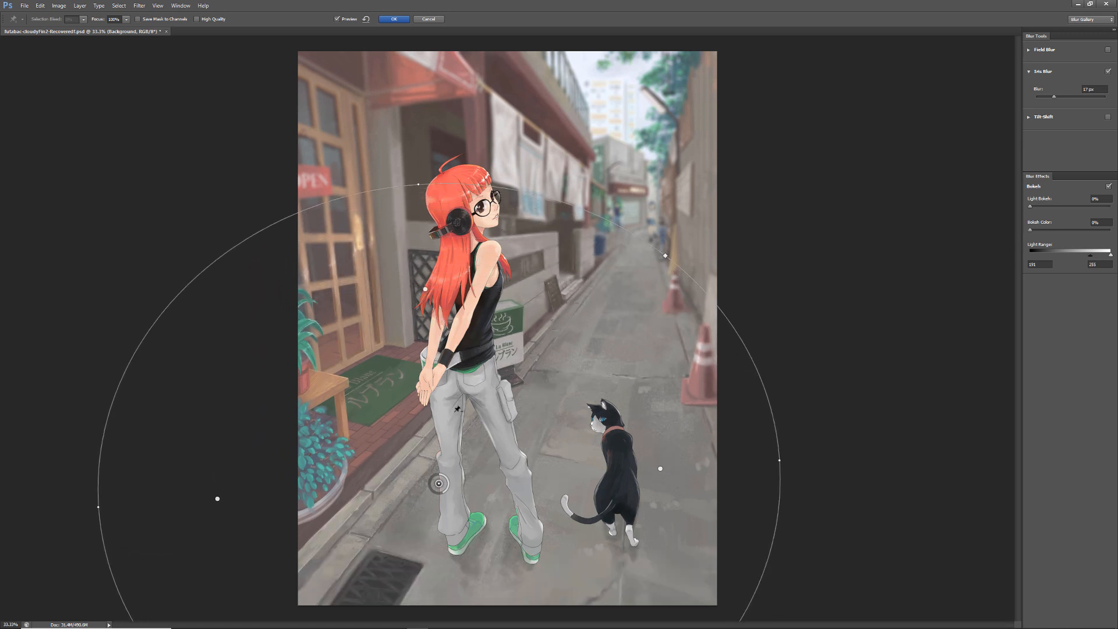
pyautogui.moveTo(424, 292); pyautogui.dragTo(427, 308)
pyautogui.moveTo(427, 187); pyautogui.dragTo(432, 245)
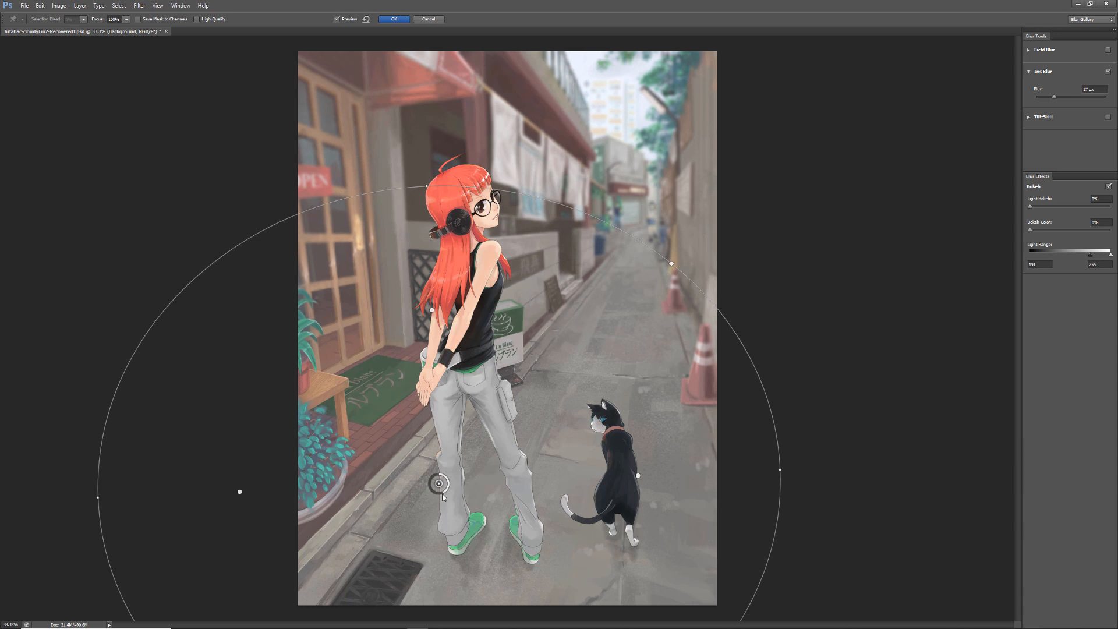
pyautogui.moveTo(442, 494); pyautogui.dragTo(449, 488)
# Add a second iris over the wooden door and stretch it into a tall, slightly tilted ellipse that keeps the door sharp.
pyautogui.click(341, 334)
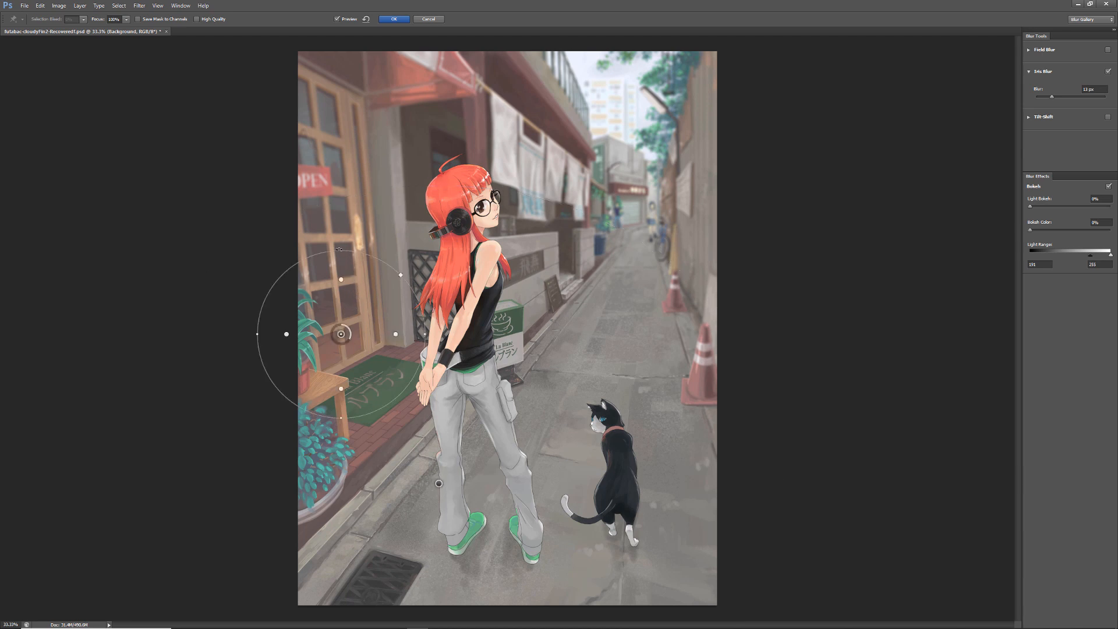
pyautogui.moveTo(339, 250); pyautogui.dragTo(317, 117)
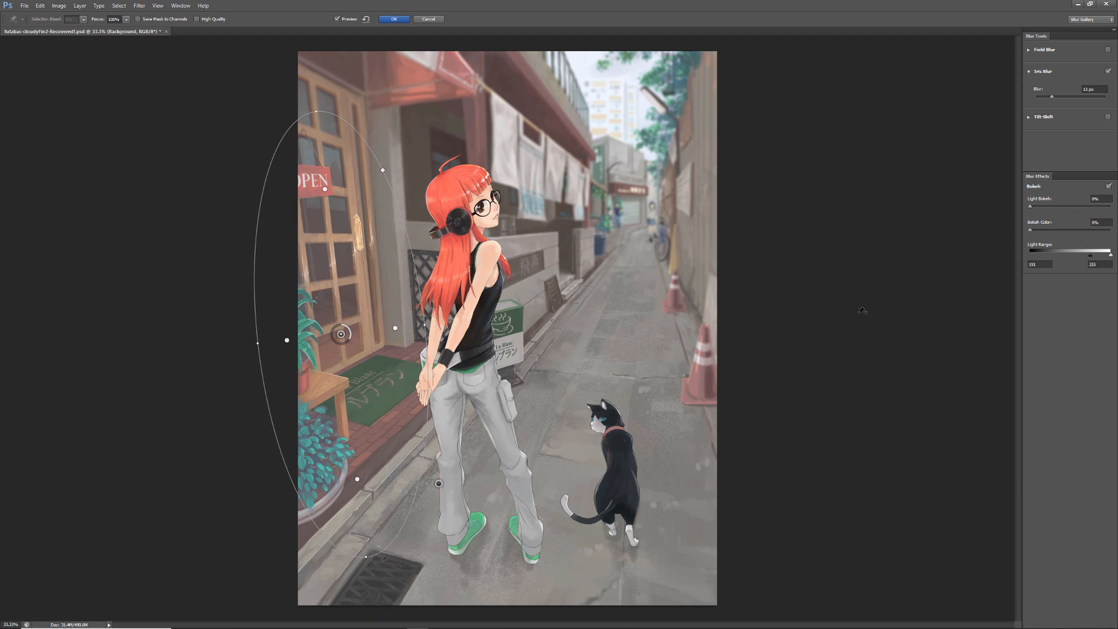
pyautogui.click(439, 484)
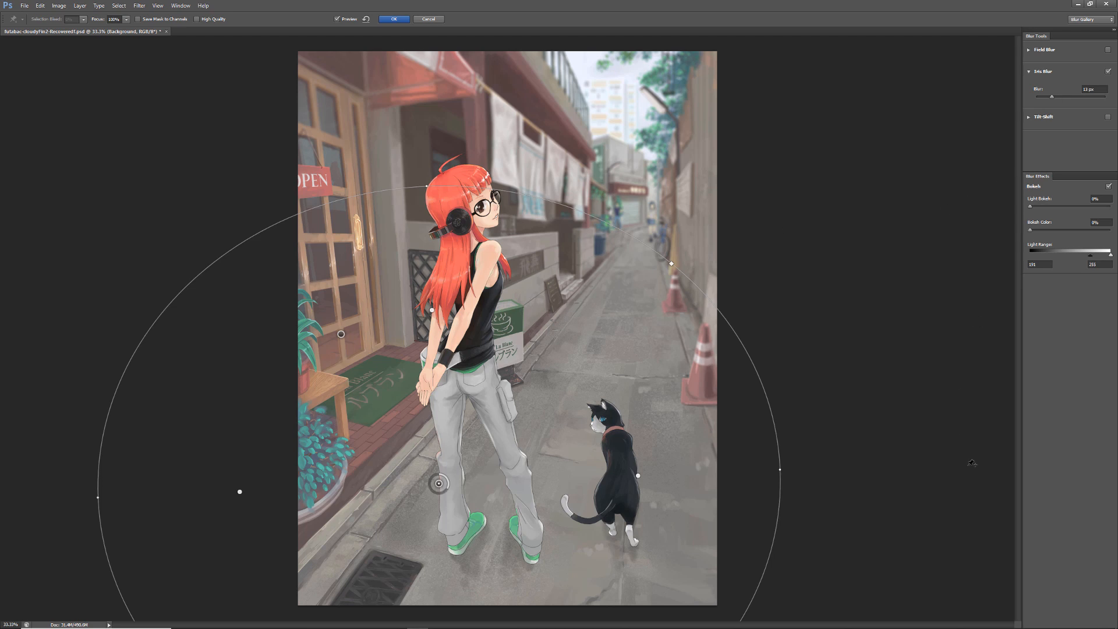
# Apply the Iris Blur to the Background layer and check the picture by toggling the Adjust group's visibility.
pyautogui.click(395, 20)
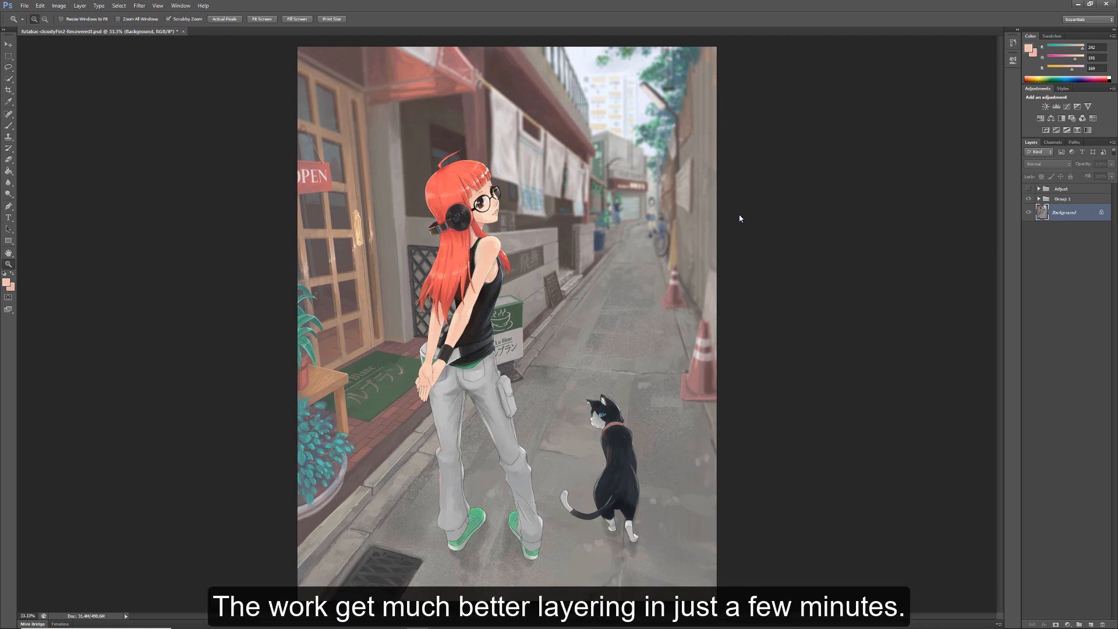
pyautogui.click(1028, 189)
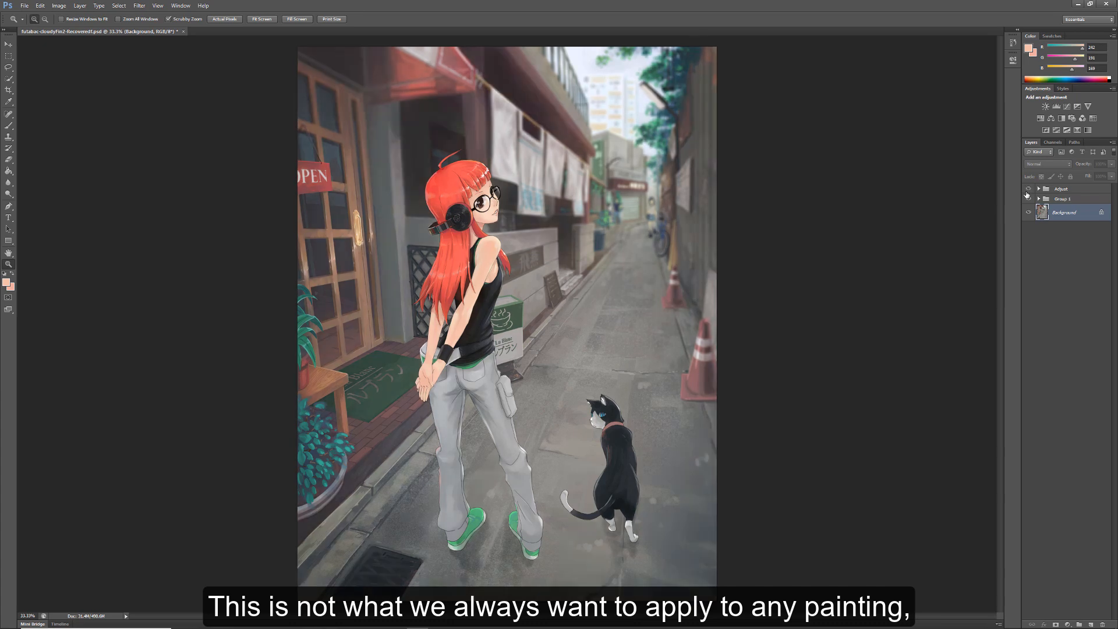
pyautogui.click(1028, 190)
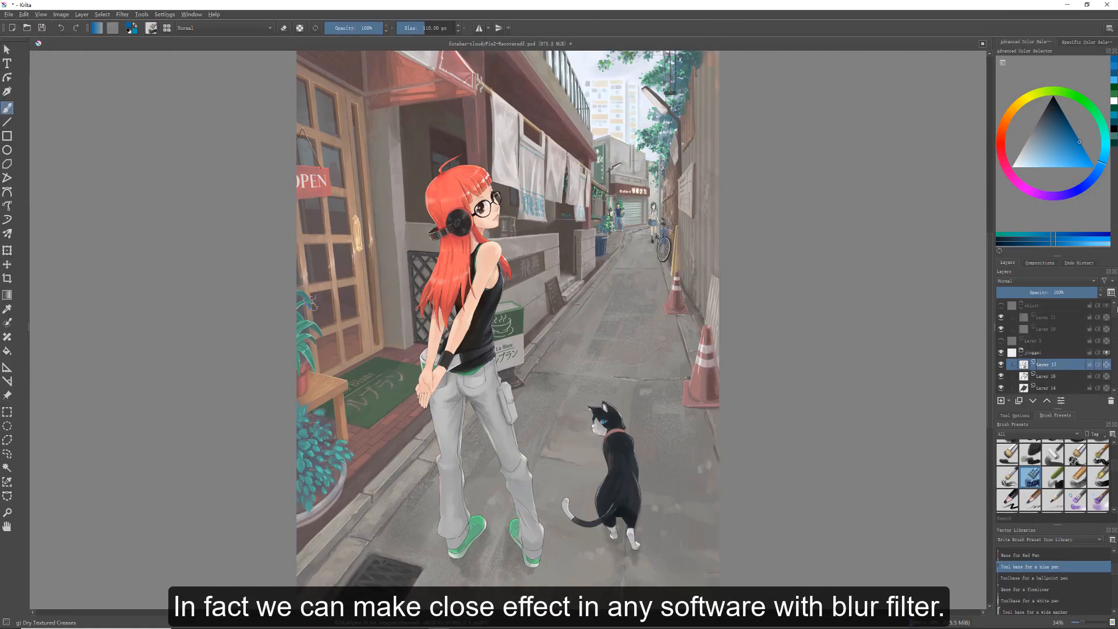
# Switch to Krita, collapse the jinggai group, close the Vector Libraries docker and move the group down to just above Layer 27.
pyautogui.click(1020, 352)
pyautogui.moveTo(1060, 348)
pyautogui.mouseDown()
pyautogui.moveTo(1064, 384)
pyautogui.moveTo(1063, 364)
pyautogui.mouseUp()
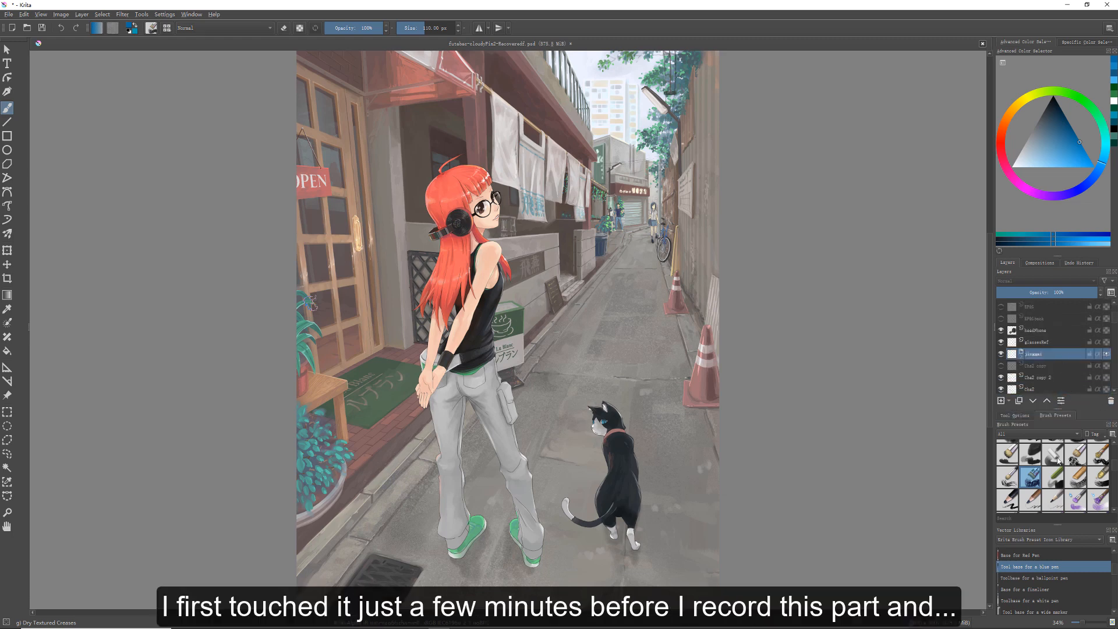
pyautogui.click(1115, 530)
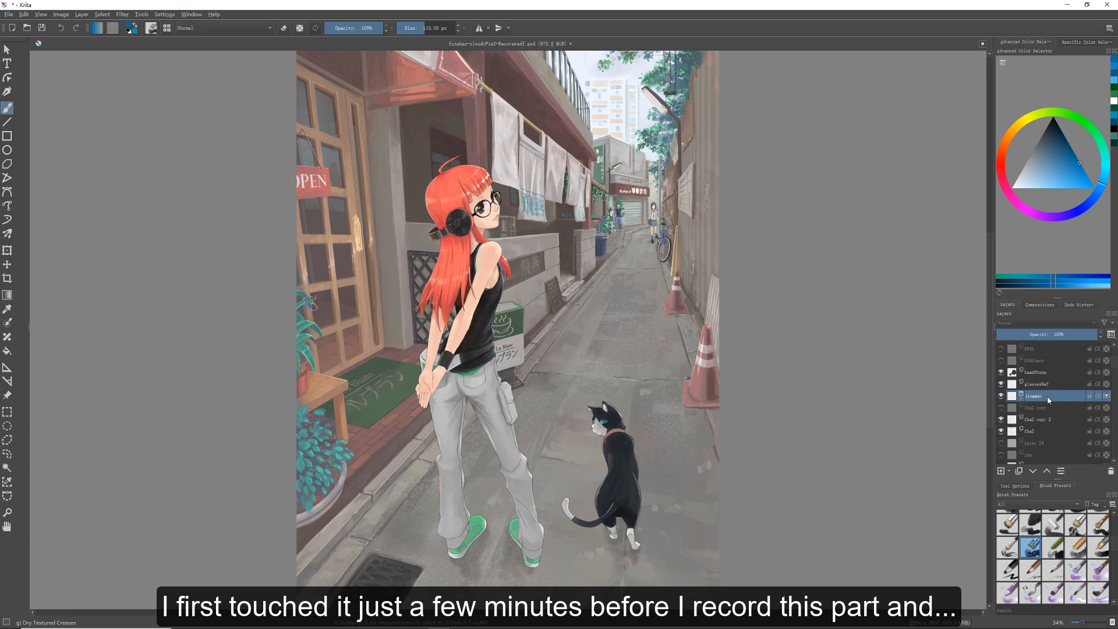
pyautogui.moveTo(1049, 399); pyautogui.dragTo(1068, 409)
pyautogui.scroll(1, 1055, 364)
pyautogui.moveTo(1056, 365); pyautogui.dragTo(1072, 401)
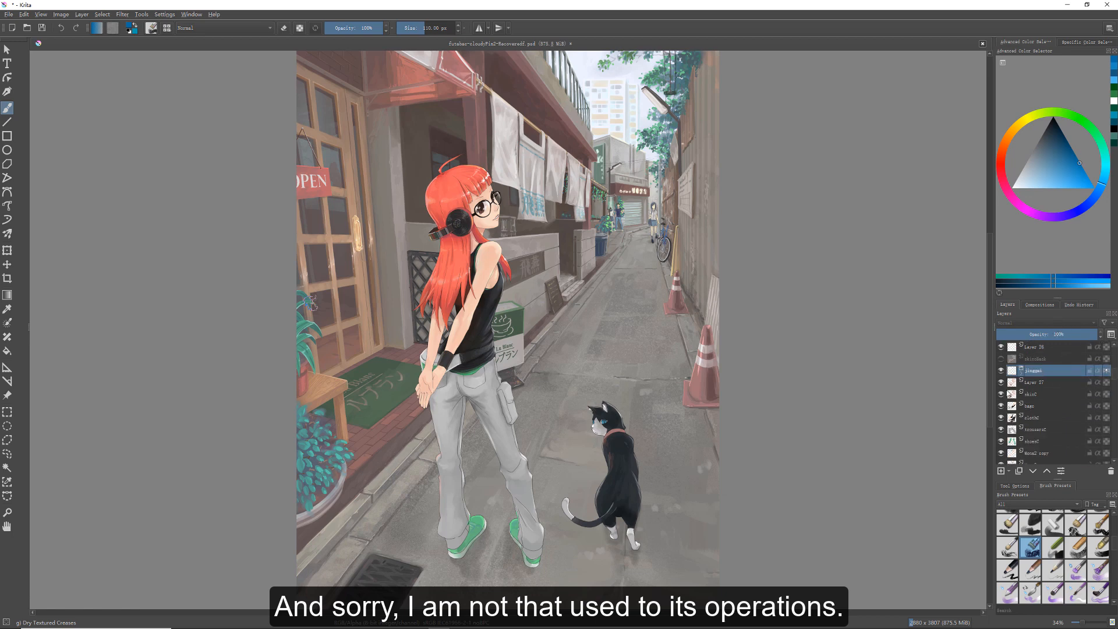
# Toggle the visibility of Layer 27 and the skin layer beneath it to check what each contains.
pyautogui.click(1001, 382)
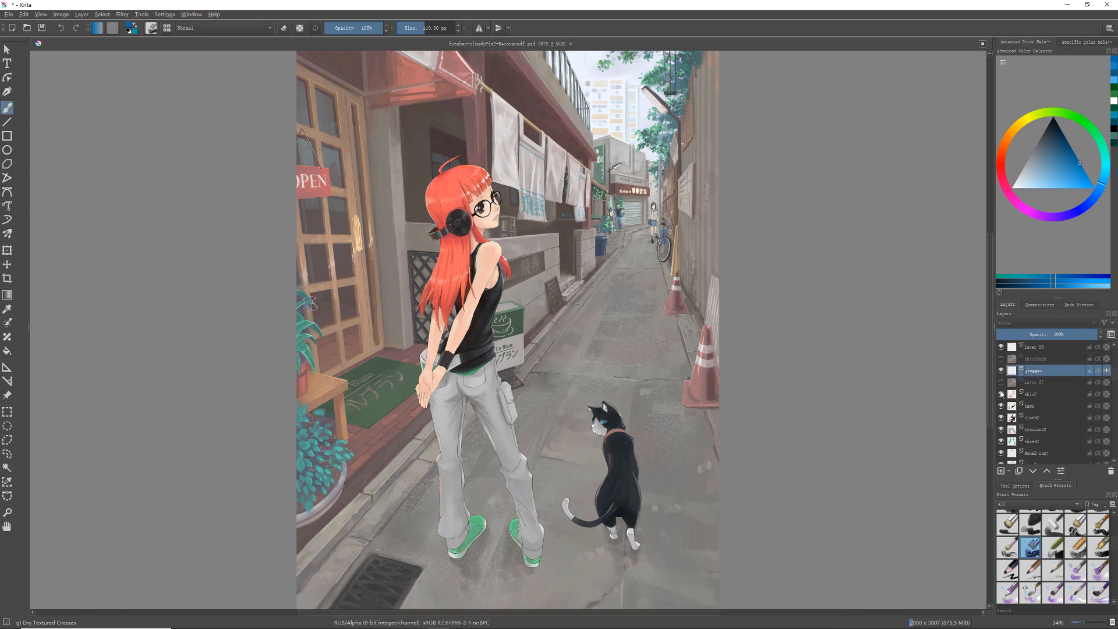
pyautogui.click(1001, 383)
pyautogui.moveTo(1001, 398)
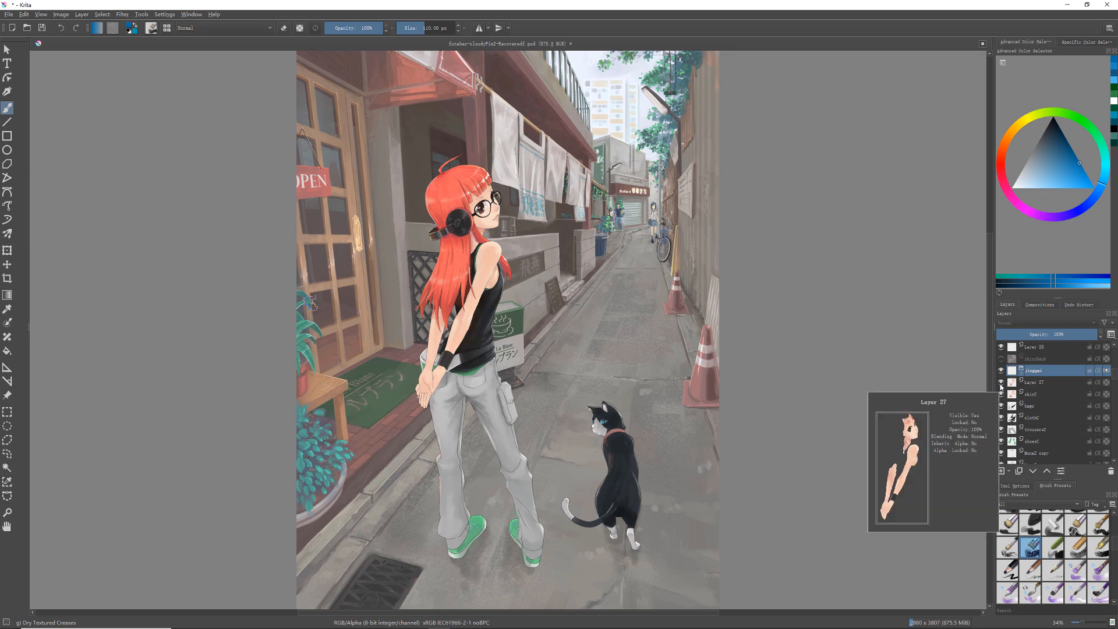
pyautogui.click(1002, 386)
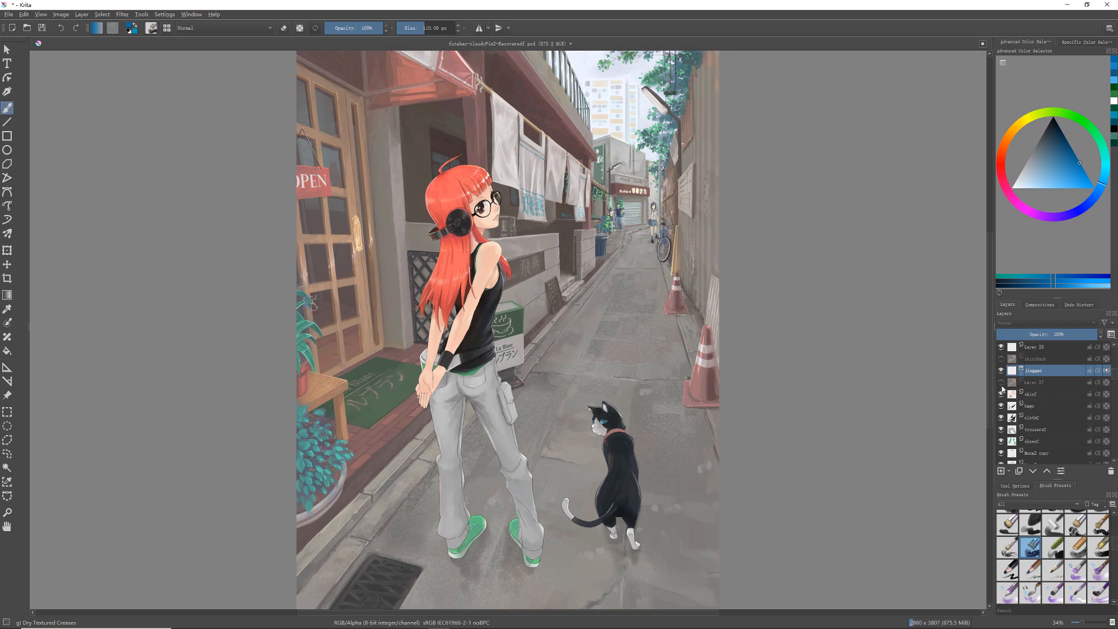
pyautogui.click(1002, 384)
pyautogui.click(1001, 395)
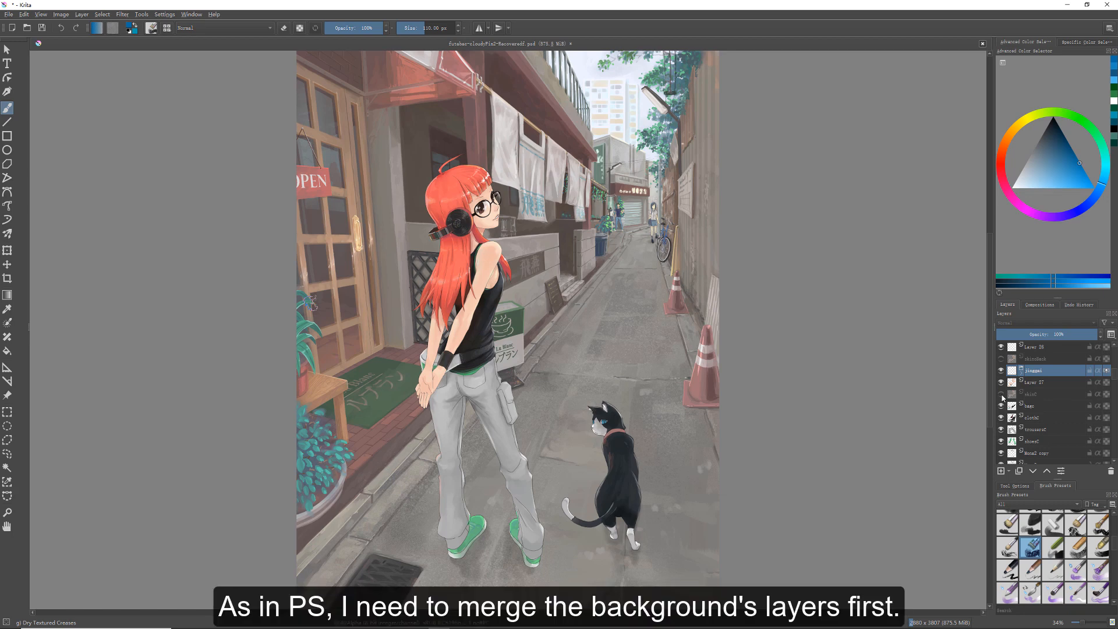
pyautogui.click(1002, 395)
# Move the background group beneath the shadows layer, merge it into one layer, and check it by toggling its visibility.
pyautogui.moveTo(1059, 375); pyautogui.dragTo(1057, 461)
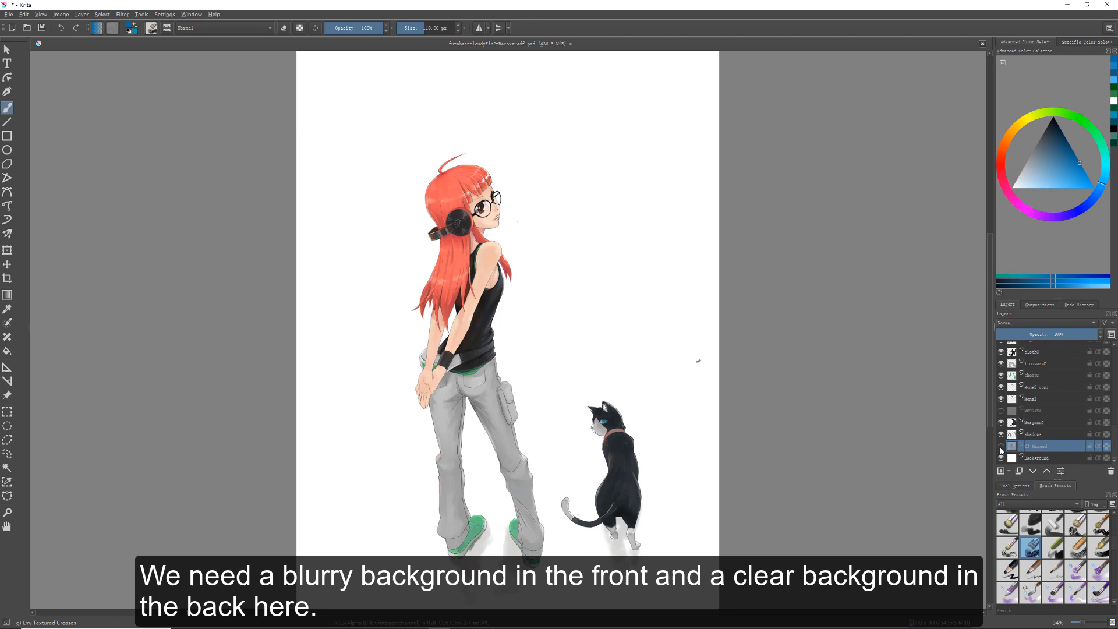
pyautogui.click(1001, 447)
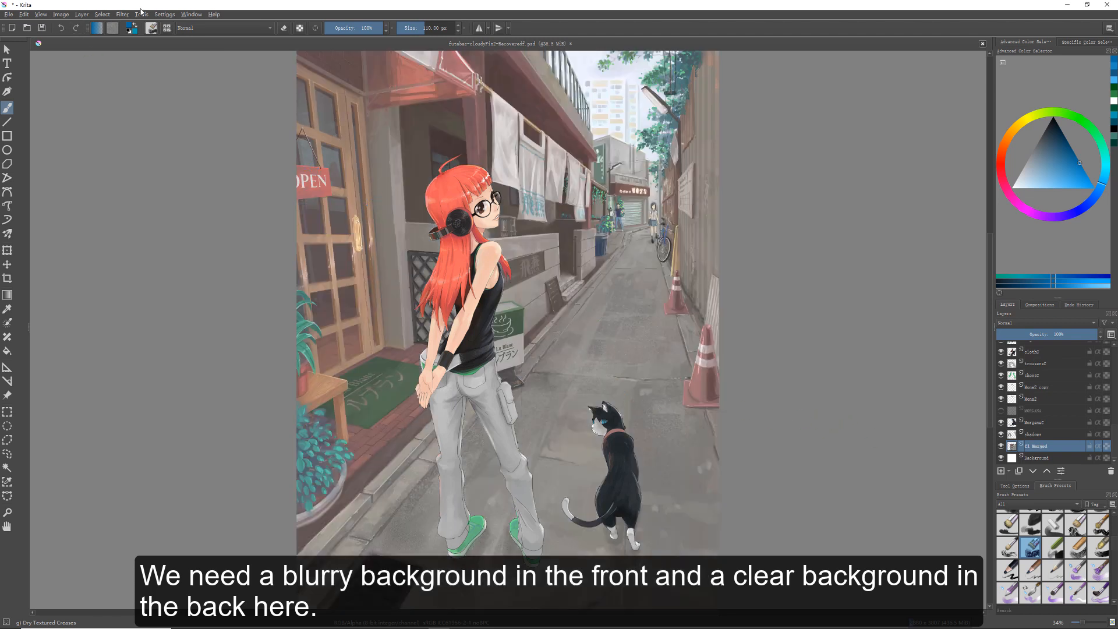
# Duplicate the merged background layer by copying and pasting it as a layer.
pyautogui.click(82, 15)
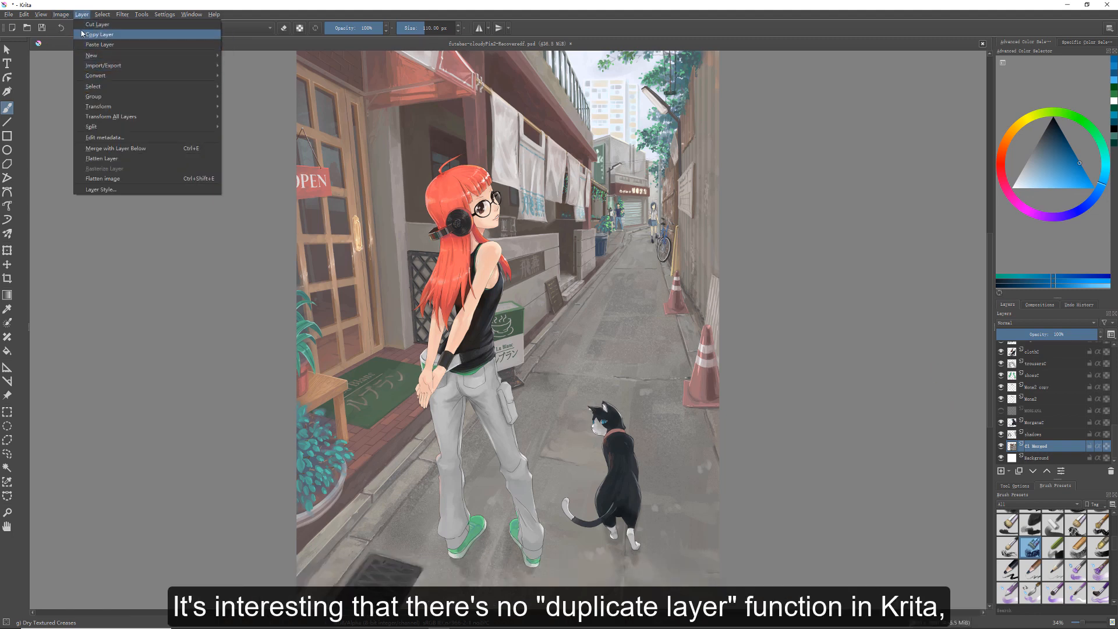
pyautogui.click(87, 34)
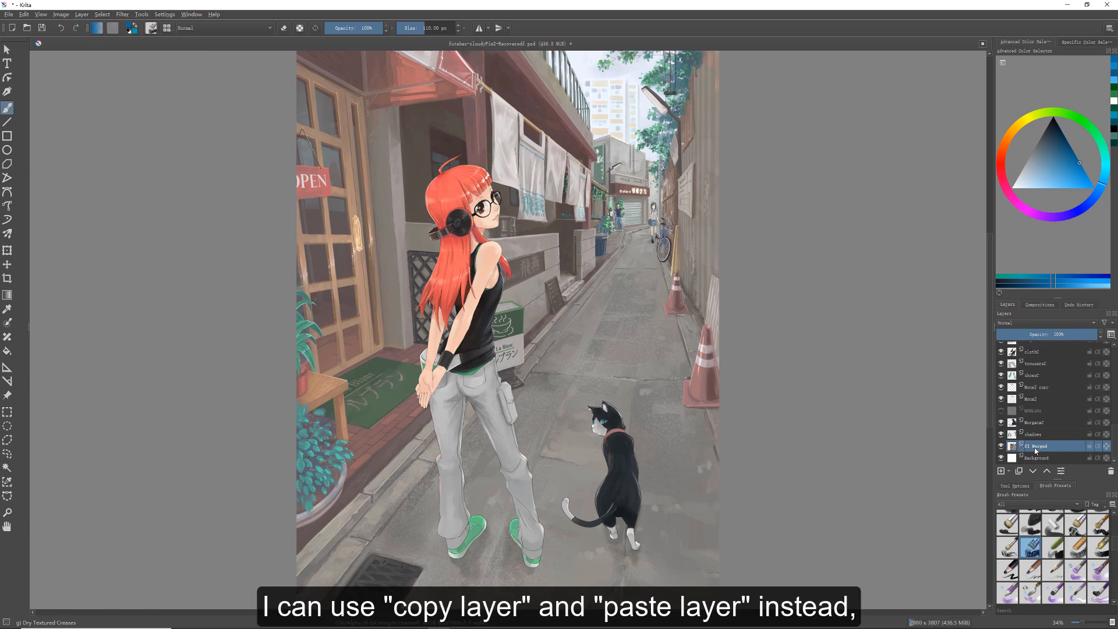
pyautogui.moveTo(1030, 450)
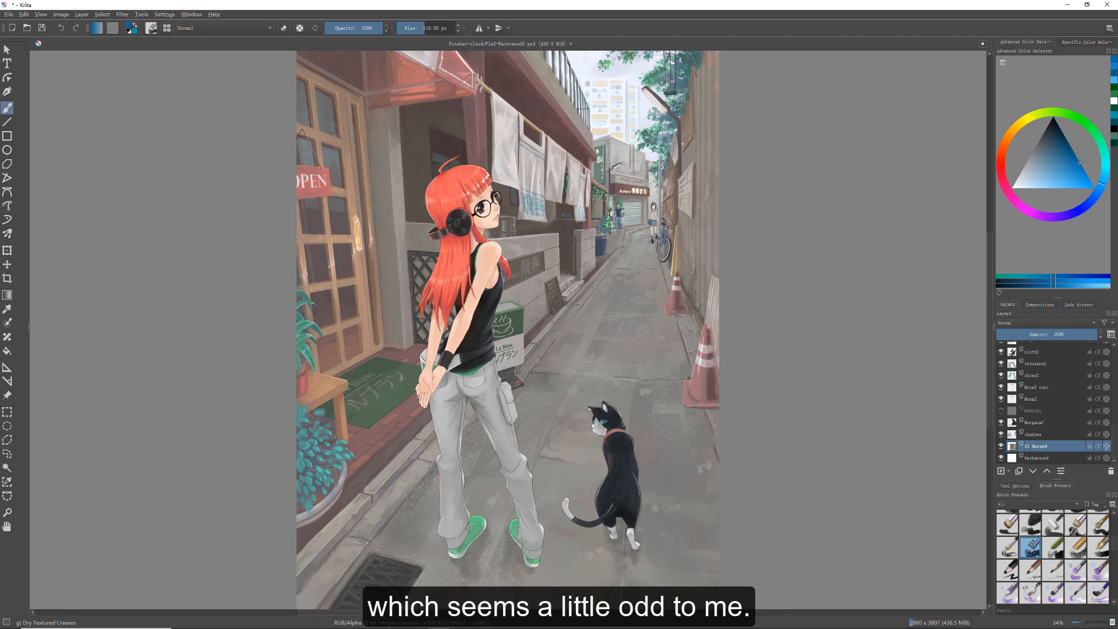
pyautogui.hotkey('ctrl', 'v')
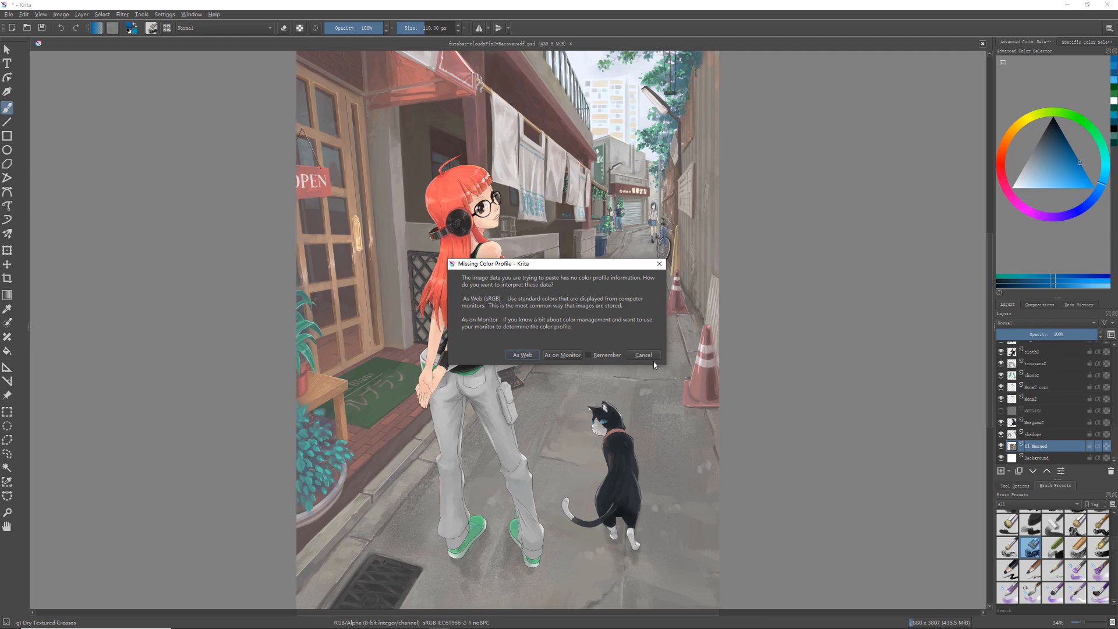
pyautogui.click(643, 355)
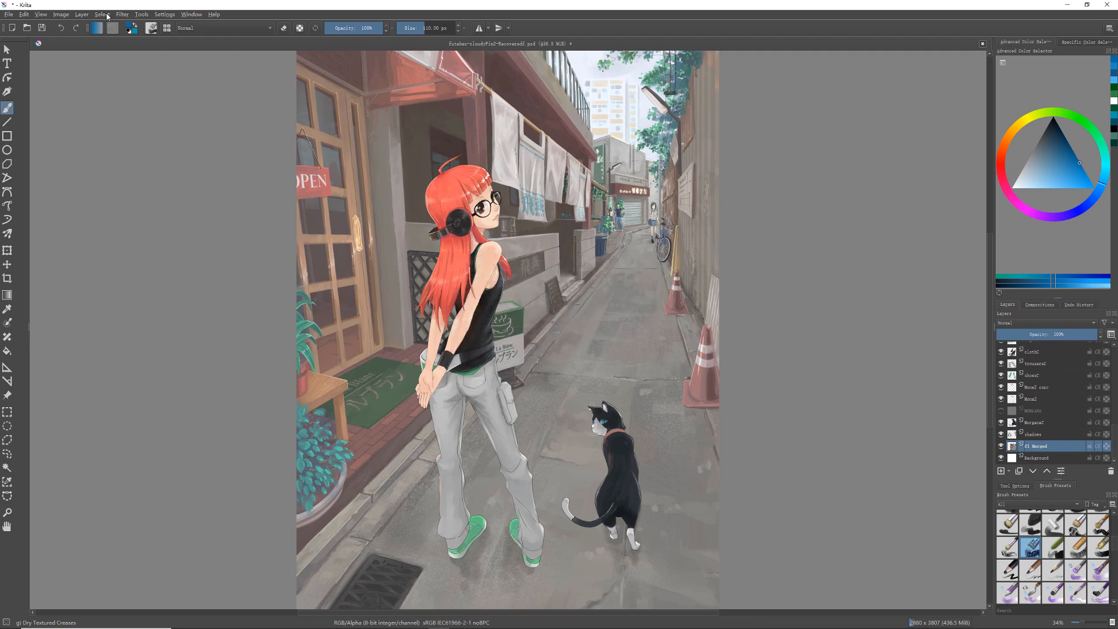
pyautogui.click(87, 15)
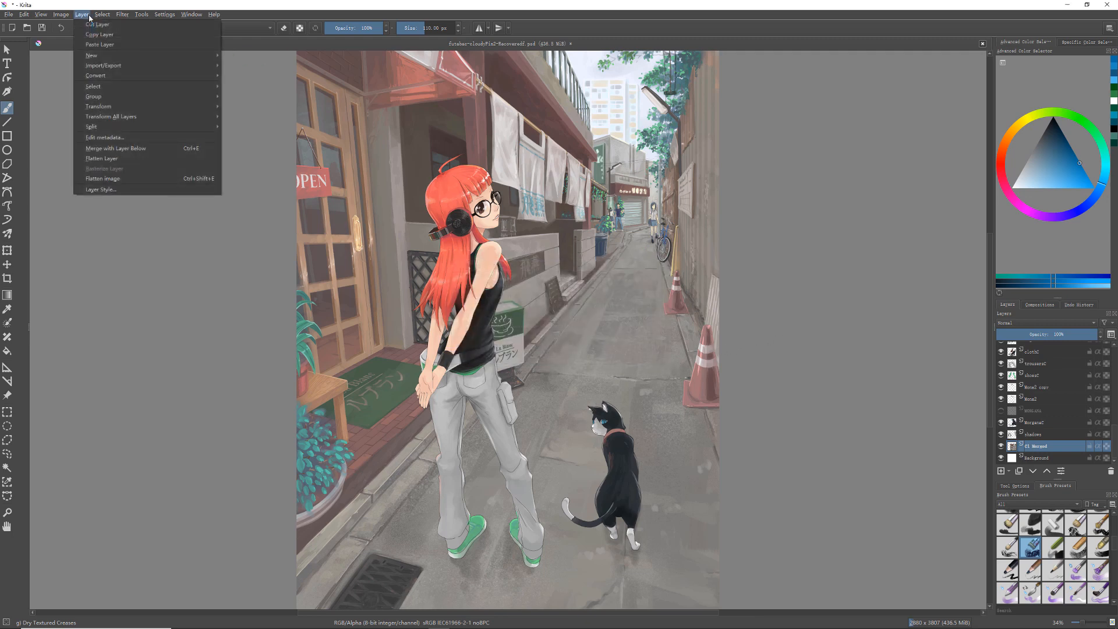
pyautogui.click(98, 44)
pyautogui.scroll(-1, 1063, 412)
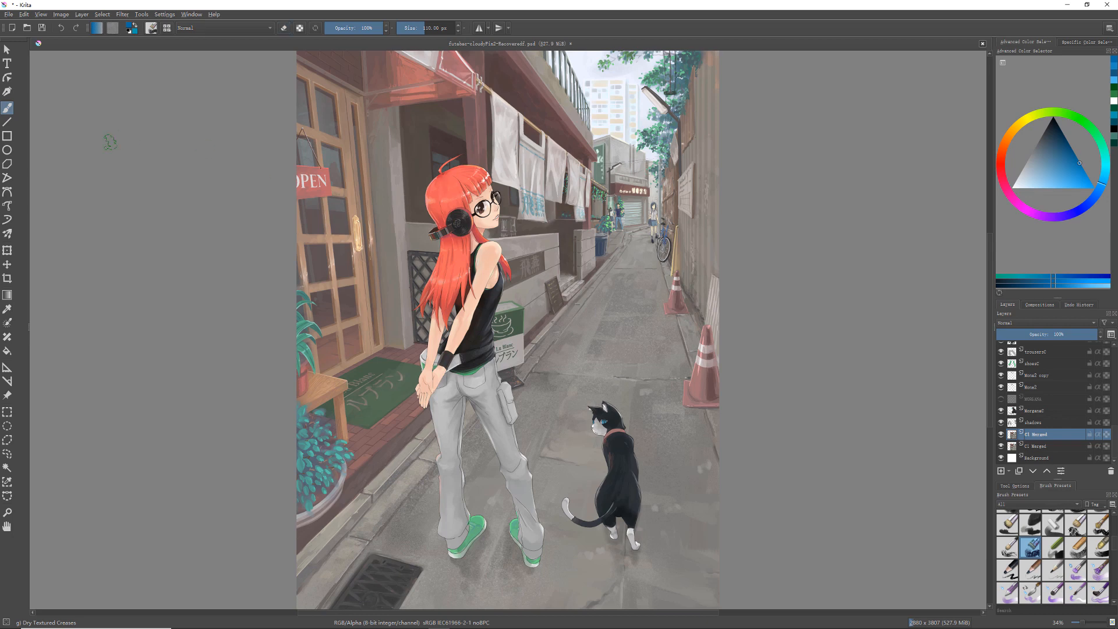
# Choose the Airbrush Soft brush preset.
pyautogui.press('e')
pyautogui.press('e')
pyautogui.press('e')
pyautogui.press('e')
pyautogui.press('e')
pyautogui.moveTo(1116, 543); pyautogui.dragTo(1112, 518)
pyautogui.click(1075, 520)
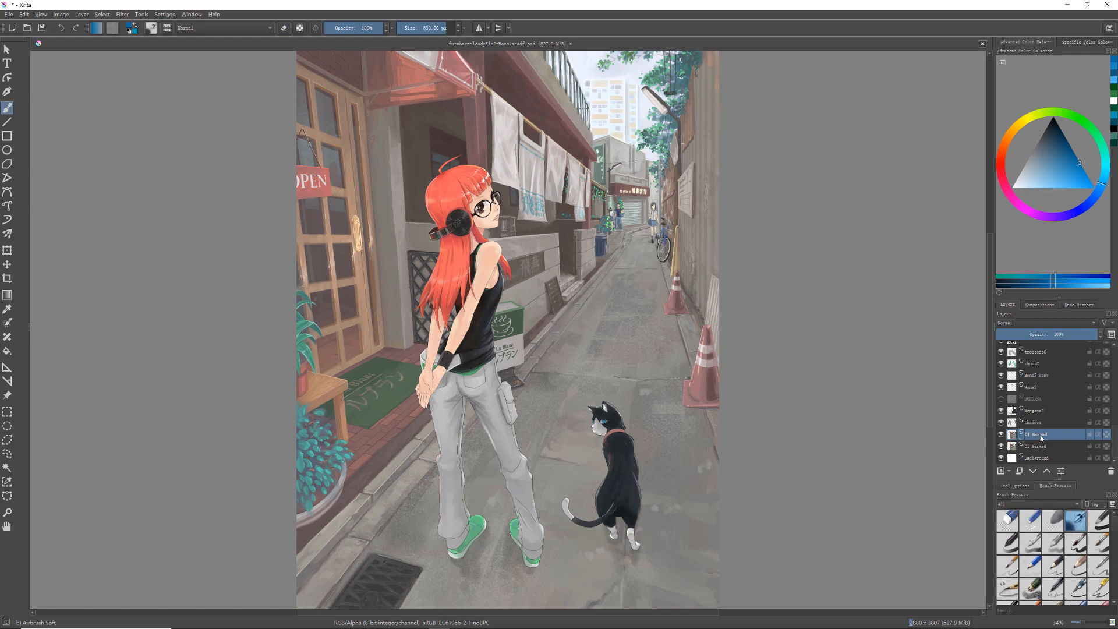
# Apply a Gaussian Blur with equal horizontal and vertical radii to the front copy of the merged background.
pyautogui.click(120, 14)
pyautogui.moveTo(148, 60)
pyautogui.click(272, 75)
pyautogui.moveTo(560, 275); pyautogui.dragTo(792, 269)
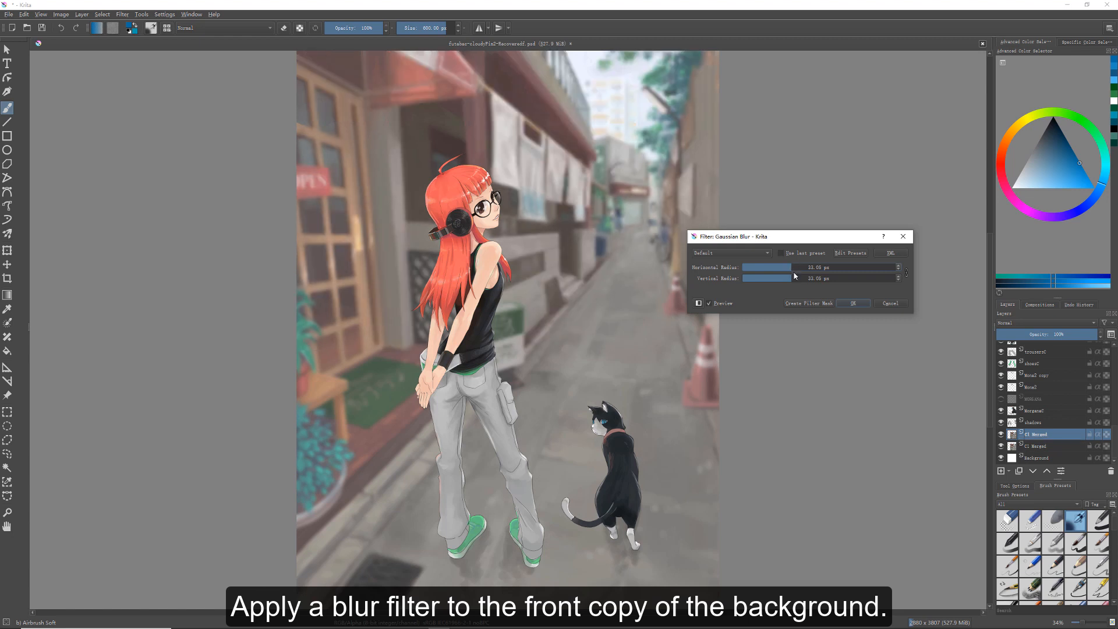
pyautogui.moveTo(788, 269); pyautogui.dragTo(785, 269)
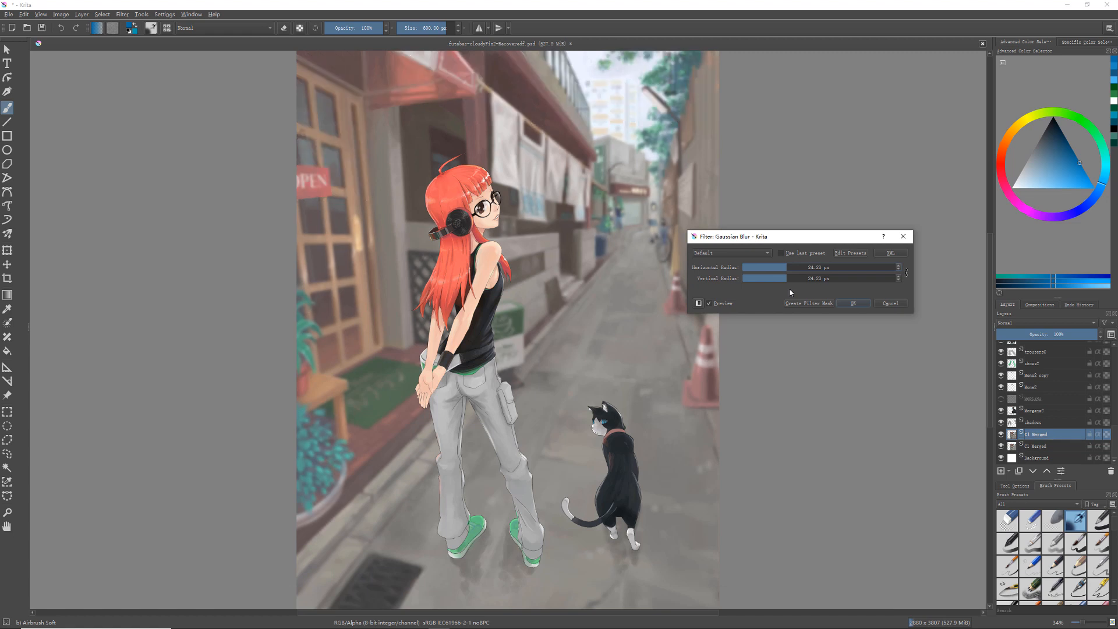
pyautogui.click(851, 304)
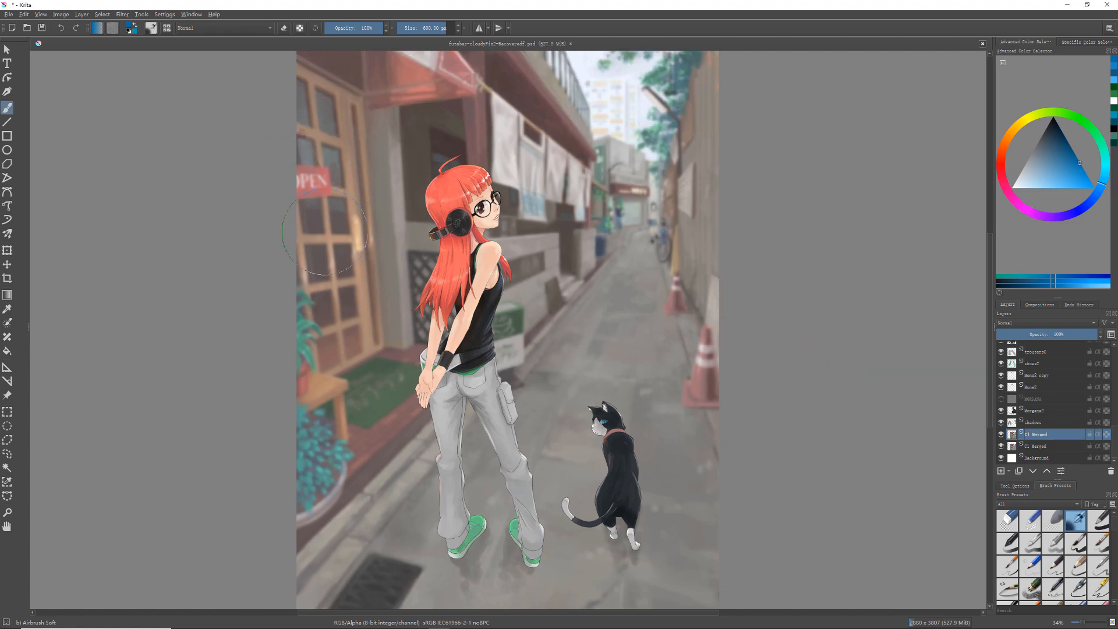
# Make a backup of the blurred background layer by copying and pasting it as a layer.
pyautogui.click(79, 14)
pyautogui.press('Escape')
pyautogui.click(85, 22)
pyautogui.click(262, 71)
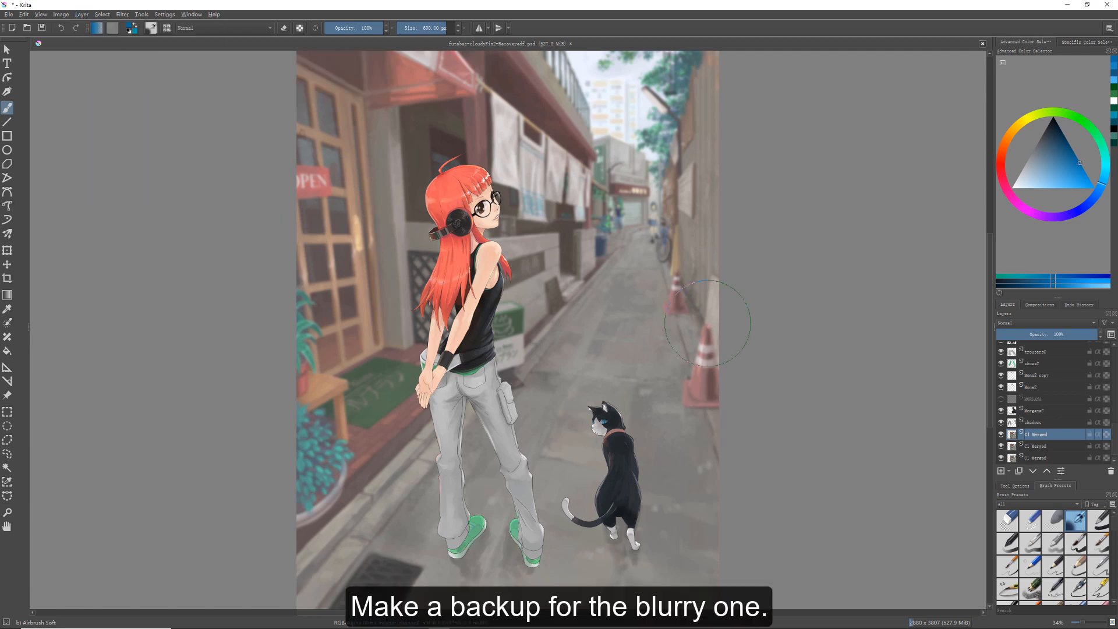
# Add "b2" to the end of the backup blurred background layer's name and hide that layer.
pyautogui.doubleClick(1036, 435)
pyautogui.click(1043, 434)
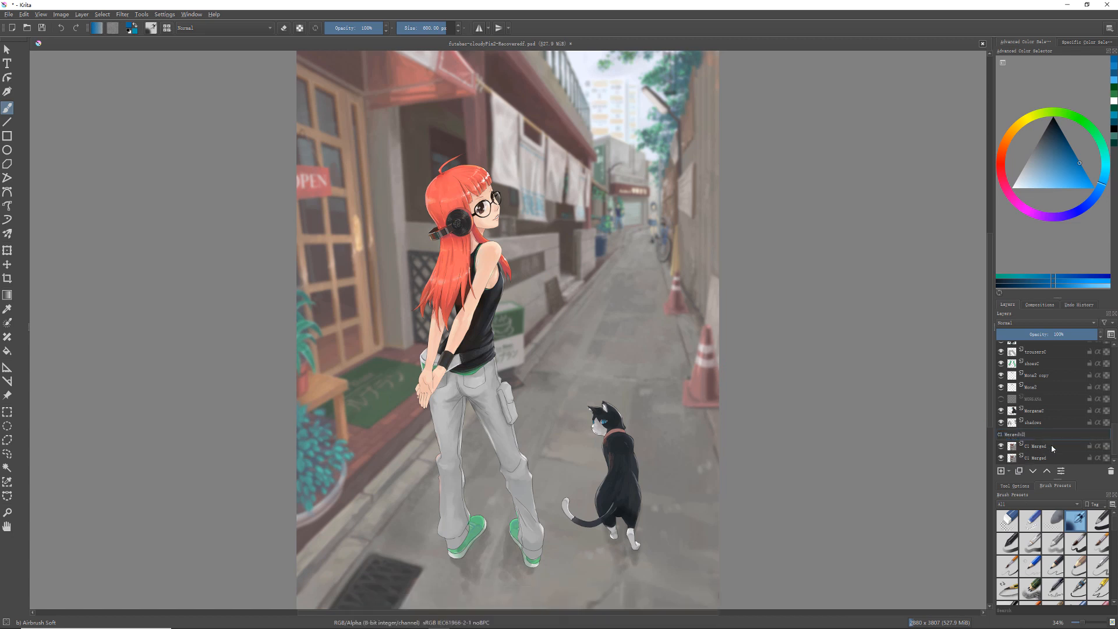
pyautogui.write('b2')
pyautogui.press('Return')
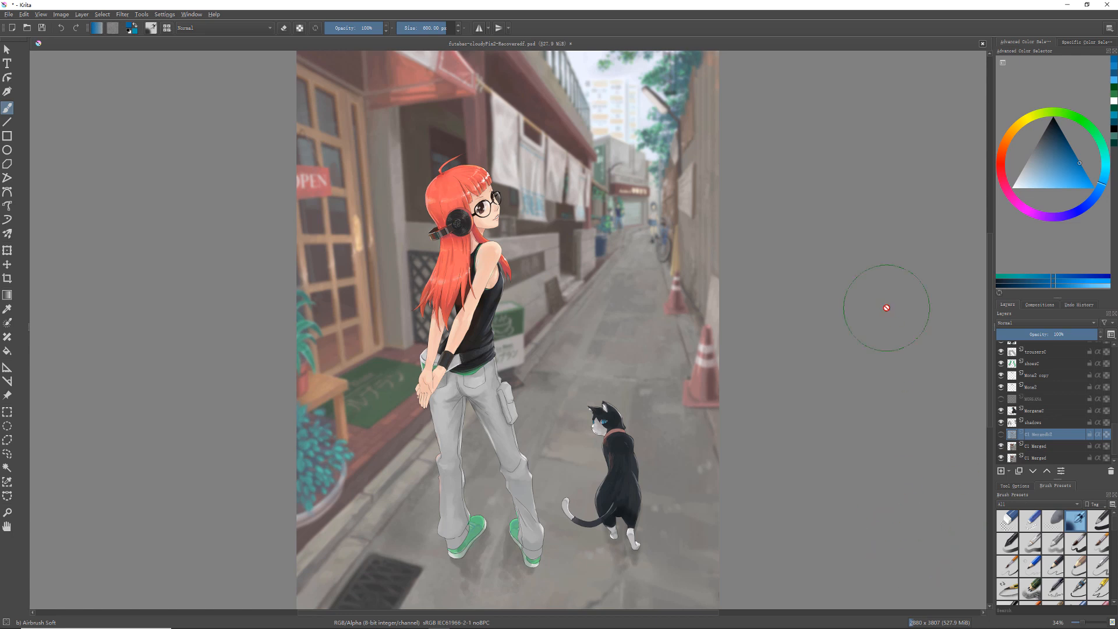
# On the blurred layer beneath the backup, erase the blur around the doormat and potted plant, enlarging the soft eraser to 1000 px.
pyautogui.click(1045, 446)
pyautogui.click(1001, 448)
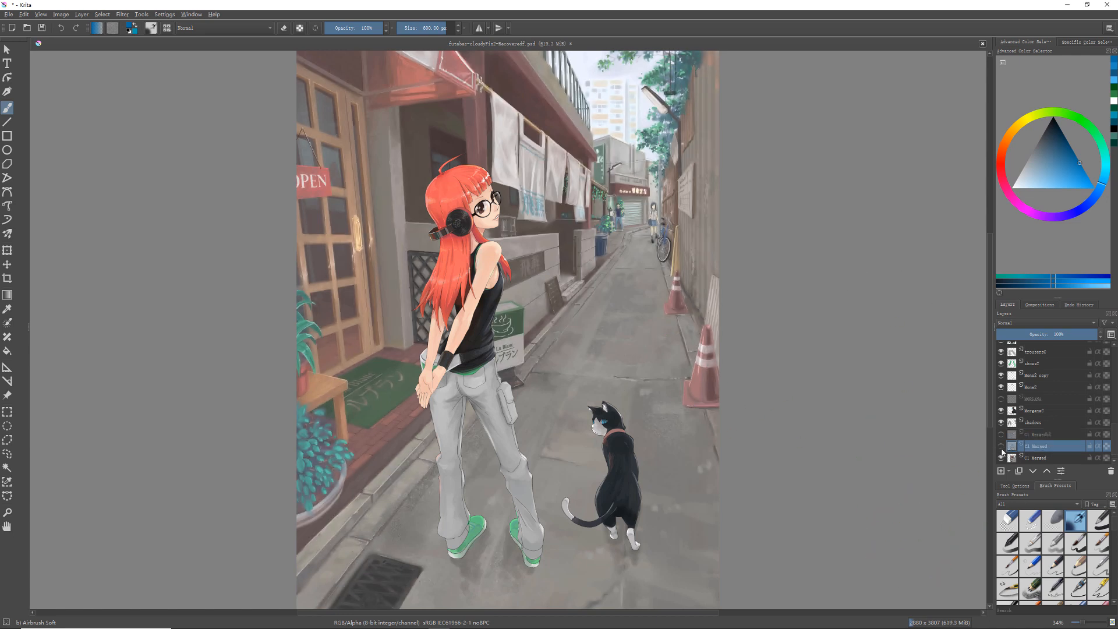
pyautogui.click(1001, 447)
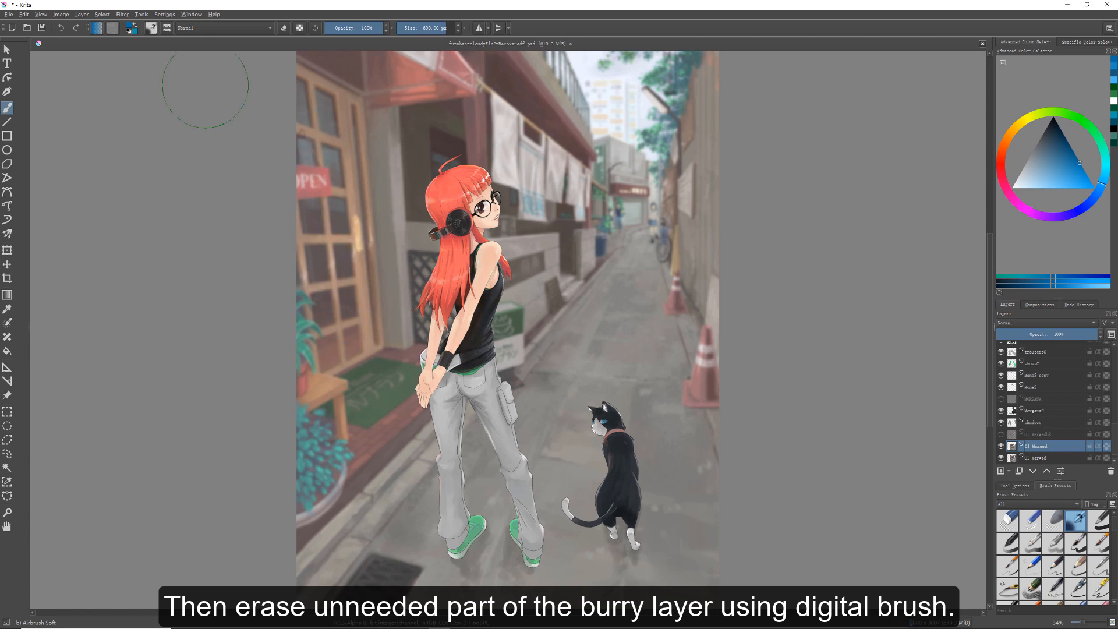
pyautogui.click(283, 28)
pyautogui.moveTo(325, 365)
pyautogui.mouseDown()
pyautogui.moveTo(315, 188)
pyautogui.moveTo(362, 393)
pyautogui.moveTo(313, 190)
pyautogui.moveTo(397, 430)
pyautogui.moveTo(383, 423)
pyautogui.moveTo(339, 302)
pyautogui.moveTo(335, 365)
pyautogui.moveTo(305, 369)
pyautogui.moveTo(313, 336)
pyautogui.moveTo(314, 546)
pyautogui.moveTo(304, 487)
pyautogui.moveTo(344, 440)
pyautogui.moveTo(386, 456)
pyautogui.moveTo(368, 424)
pyautogui.moveTo(375, 370)
pyautogui.moveTo(411, 478)
pyautogui.moveTo(416, 429)
pyautogui.moveTo(465, 485)
pyautogui.moveTo(454, 520)
pyautogui.moveTo(438, 450)
pyautogui.mouseUp()
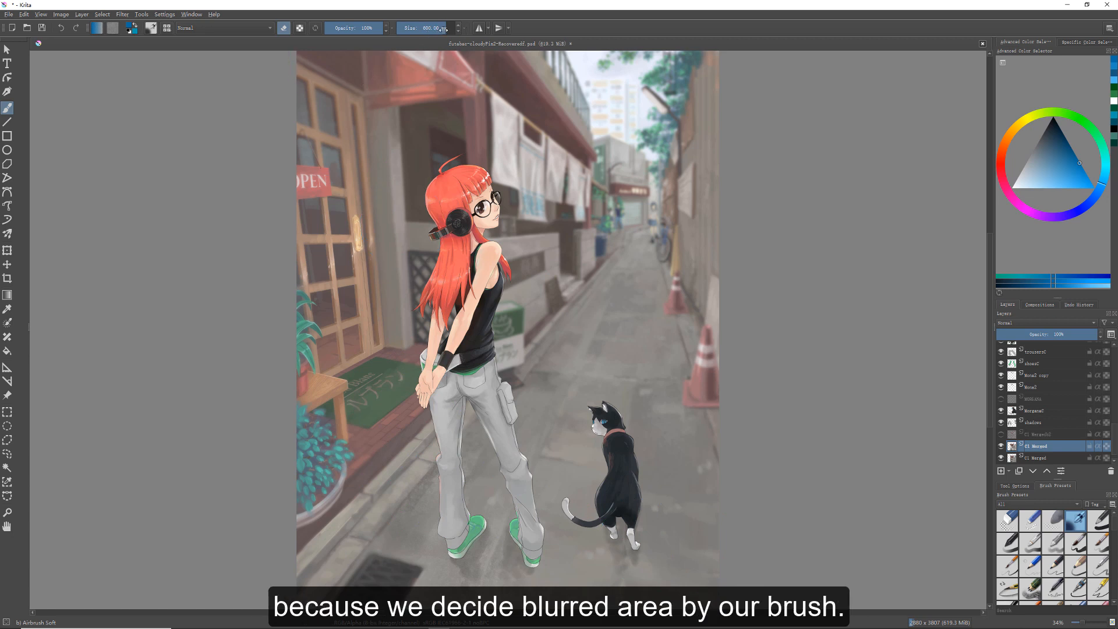
pyautogui.moveTo(441, 30); pyautogui.dragTo(451, 29)
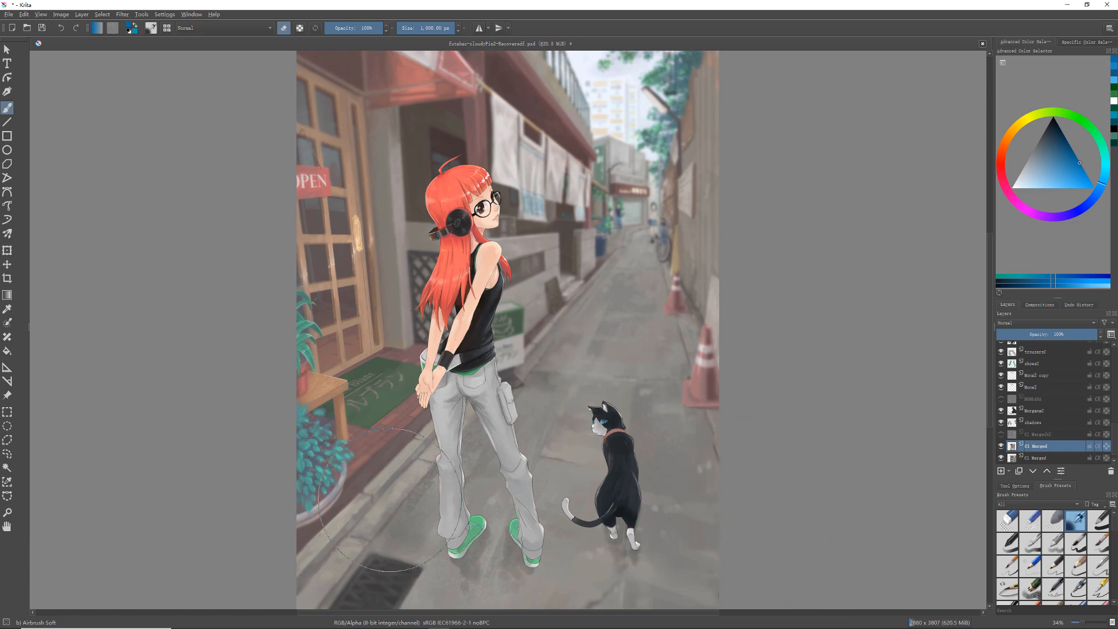
# Lower the eraser's opacity to 47% and shrink its size to erase blur from the street sign and the ground around the cat.
pyautogui.click(356, 31)
pyautogui.moveTo(357, 30); pyautogui.dragTo(352, 30)
pyautogui.moveTo(429, 27); pyautogui.dragTo(422, 27)
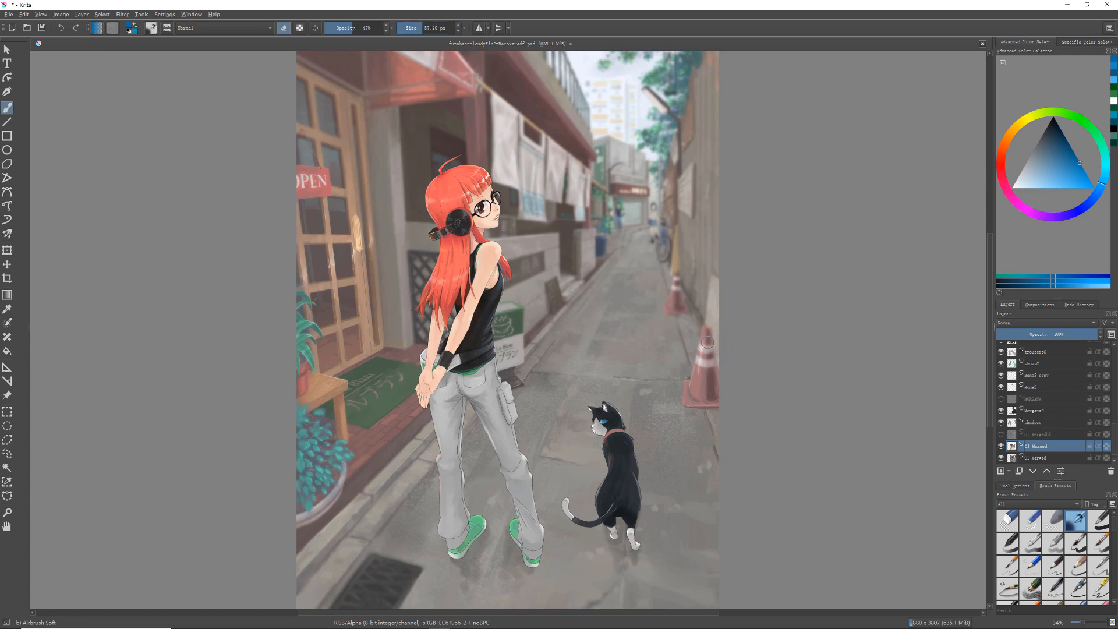